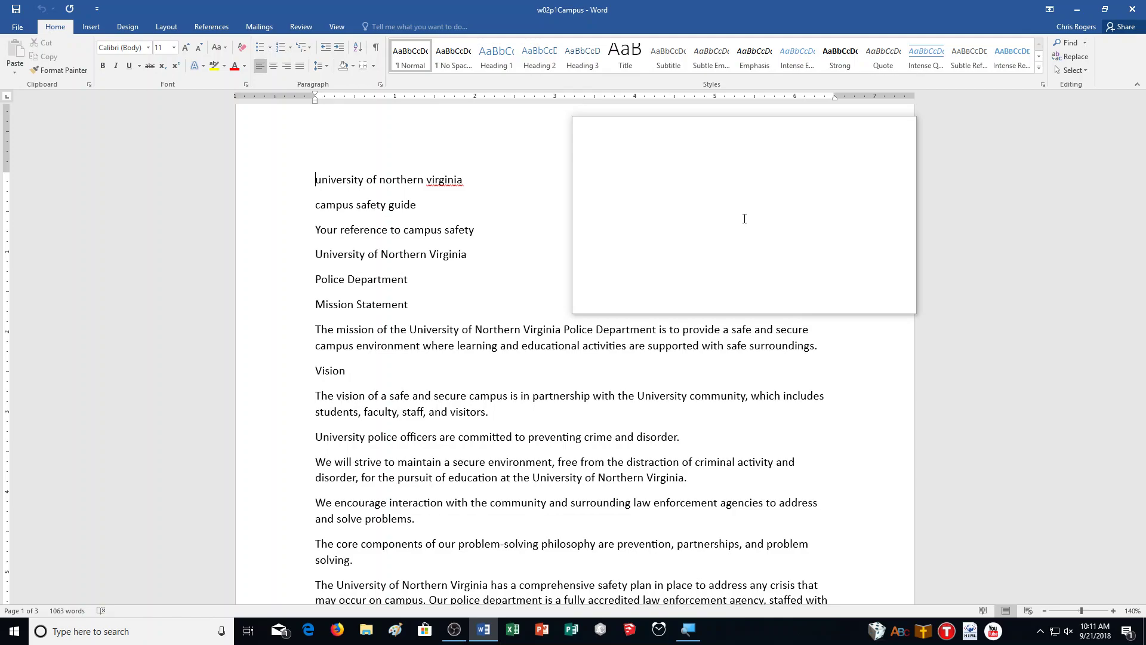
Step: Save a copy in the CA Demonstration folder of Documents, adding an underscore and the author's name after w02p1Campus in the file name
{"action": "left_click_drag", "start_coordinate": [744, 218], "coordinate": [570, 5]}
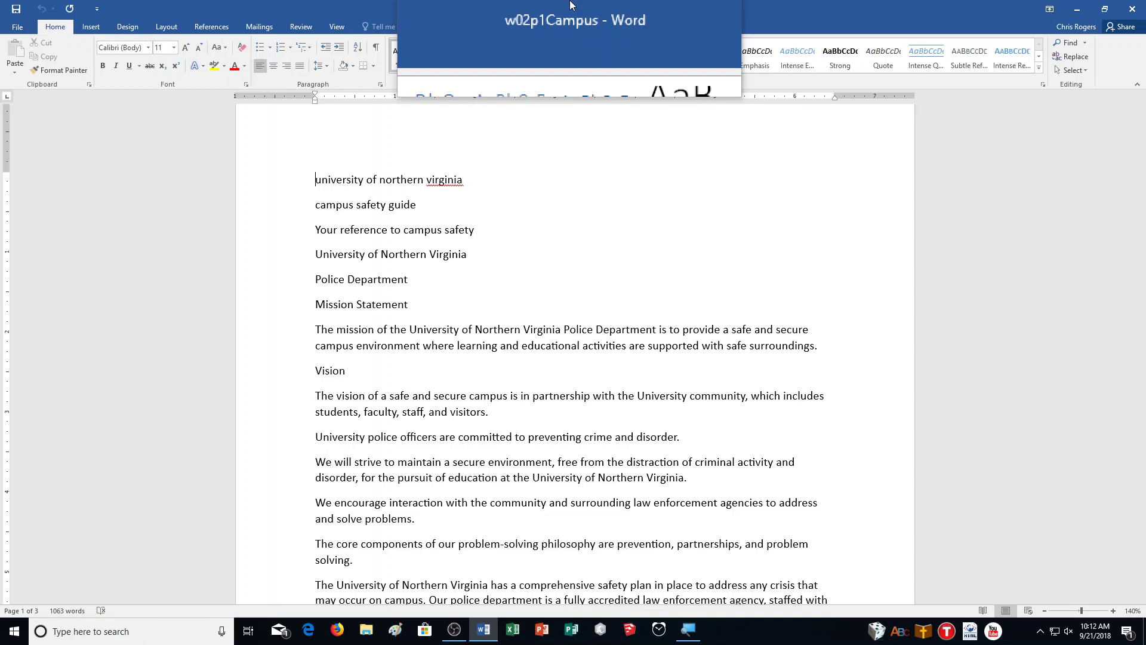
{"action": "left_click_drag", "start_coordinate": [570, 5], "coordinate": [8, 24]}
{"action": "left_click", "coordinate": [17, 27]}
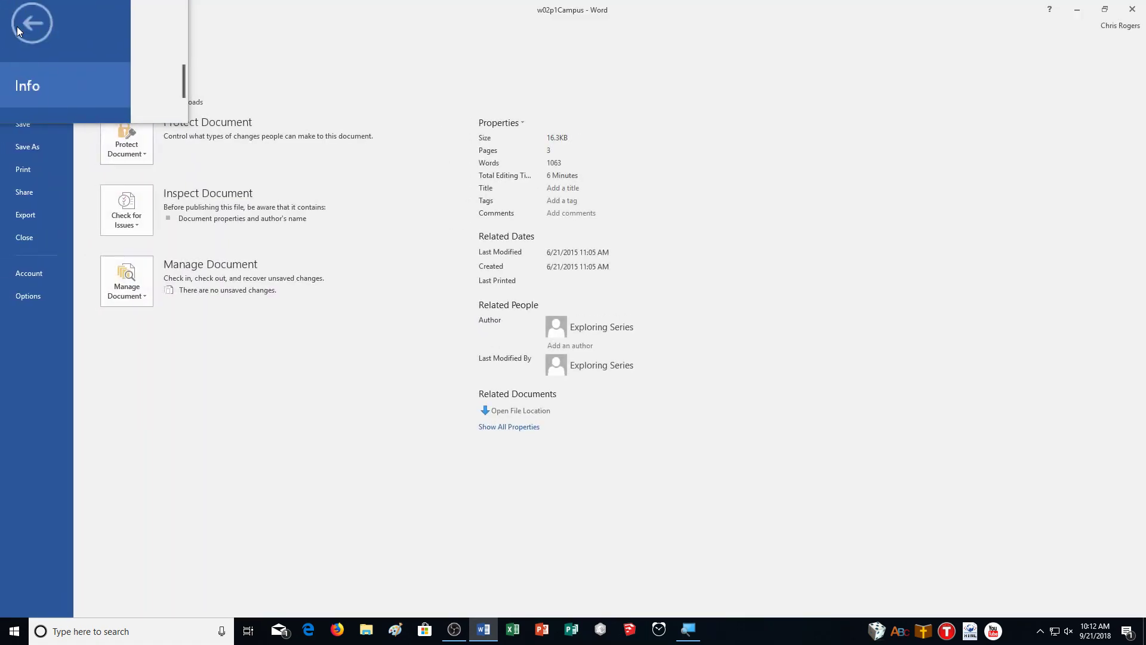
{"action": "left_click", "coordinate": [23, 154]}
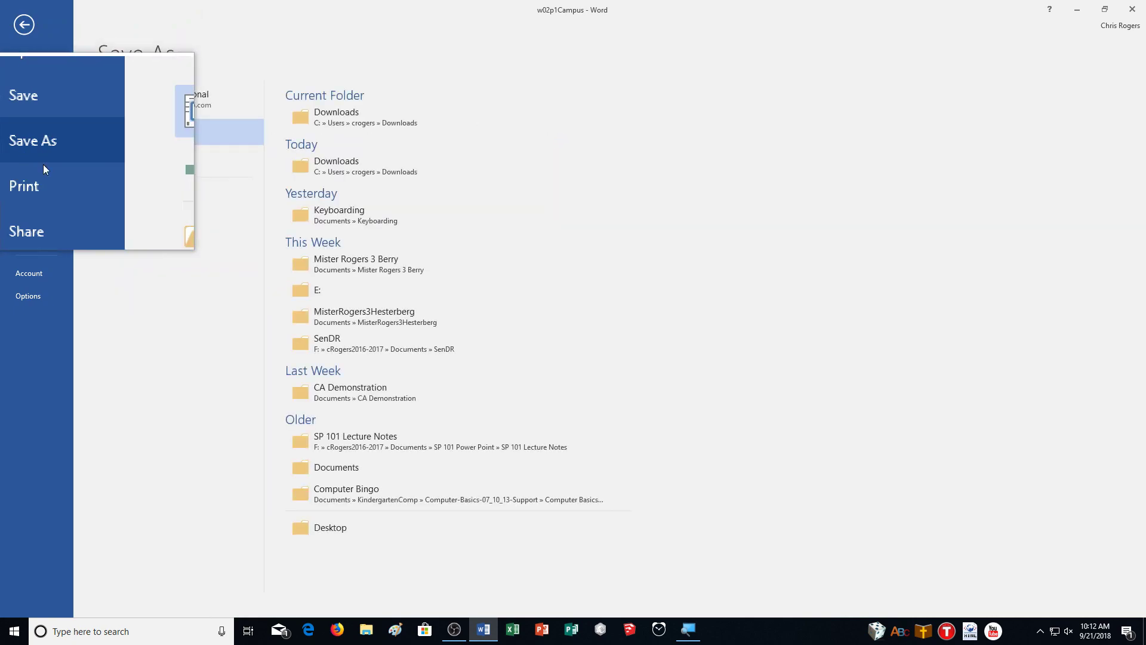
{"action": "left_click", "coordinate": [149, 194]}
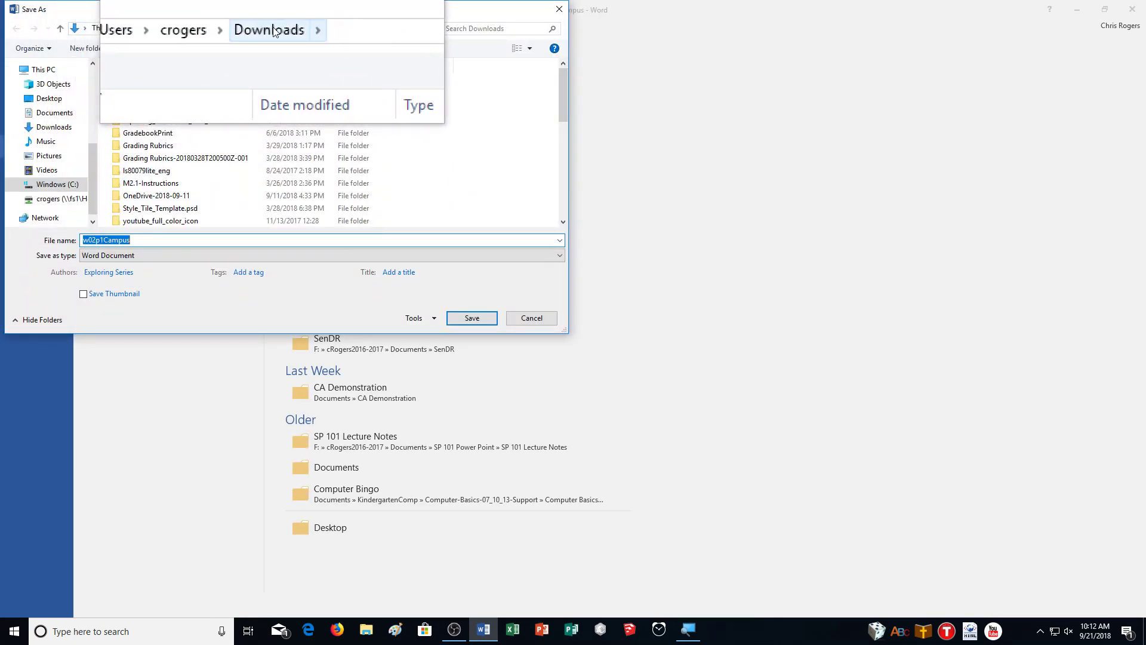
{"action": "left_click", "coordinate": [57, 110]}
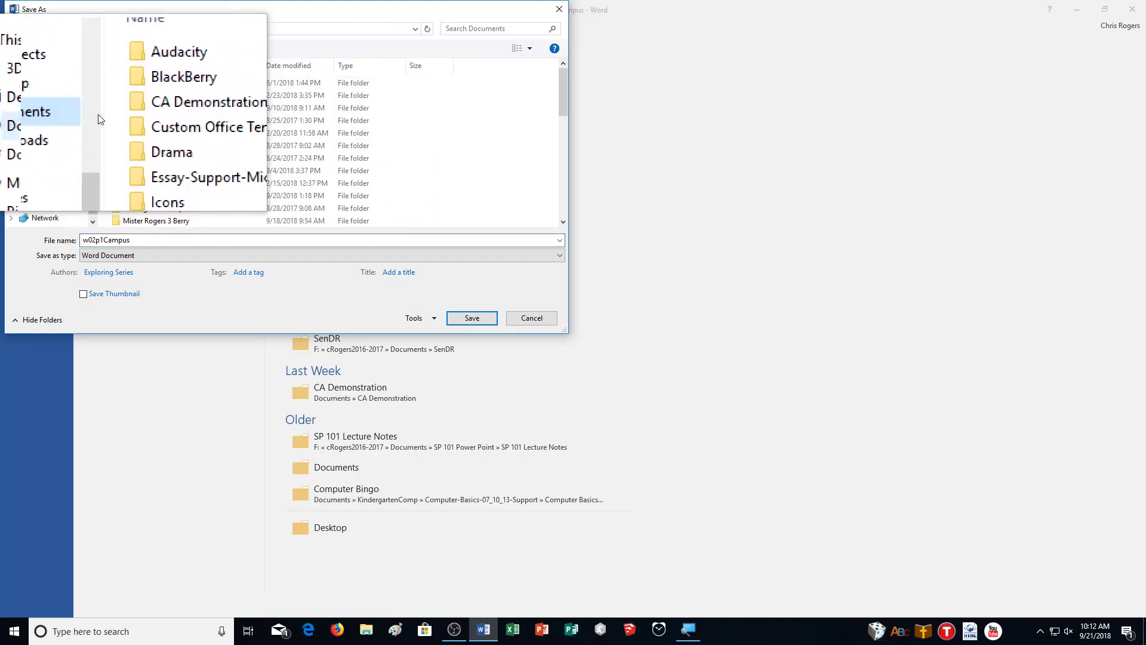
{"action": "double_click", "coordinate": [149, 108]}
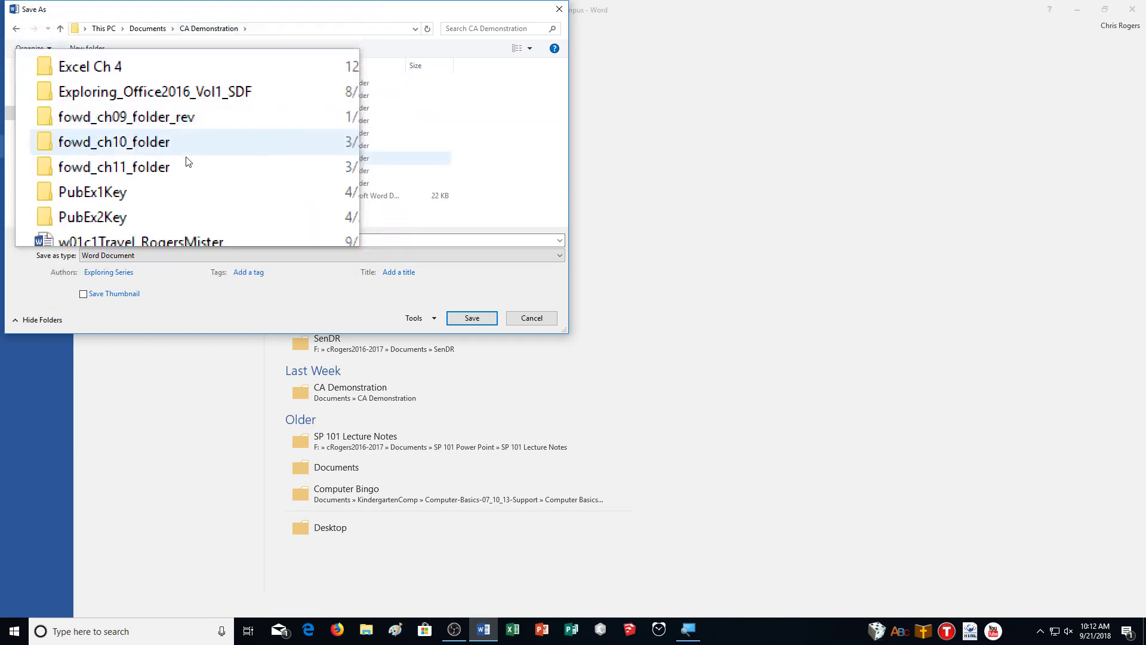
{"action": "double_click", "coordinate": [138, 241]}
{"action": "left_click", "coordinate": [140, 243]}
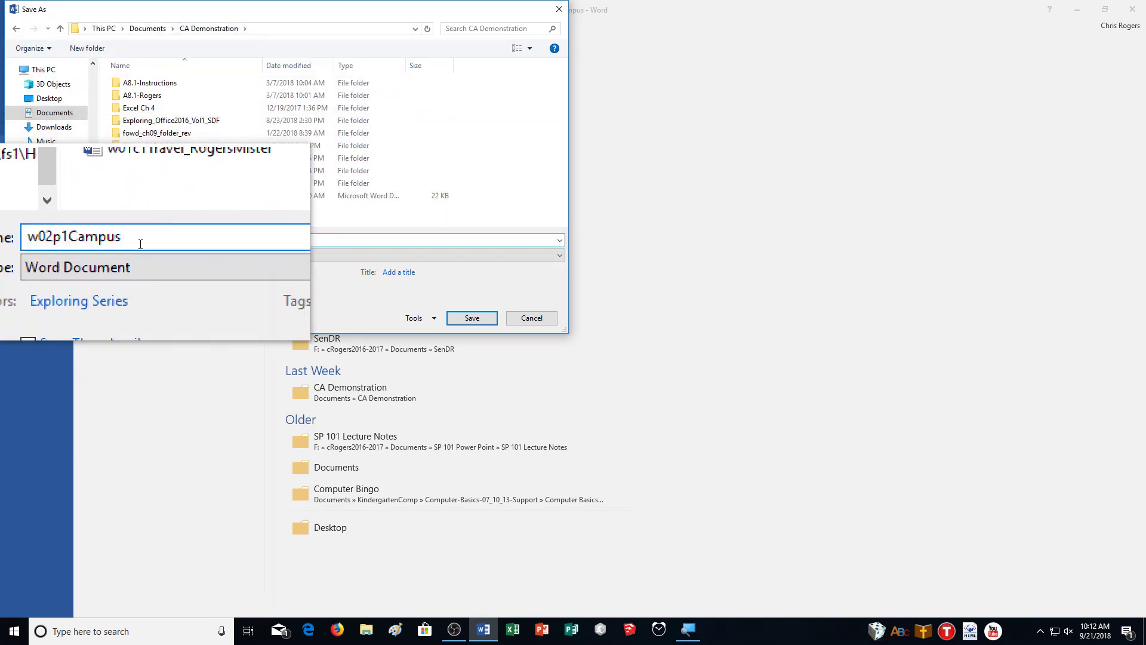
{"action": "type", "text": "_RogersMister"}
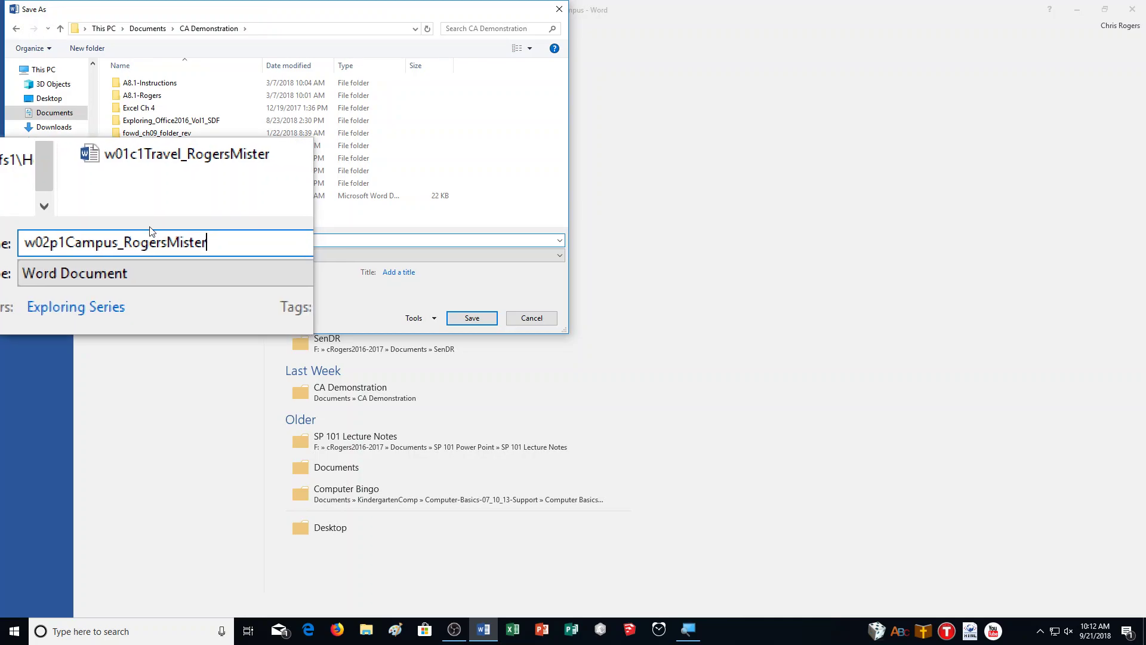
{"action": "left_click", "coordinate": [472, 318]}
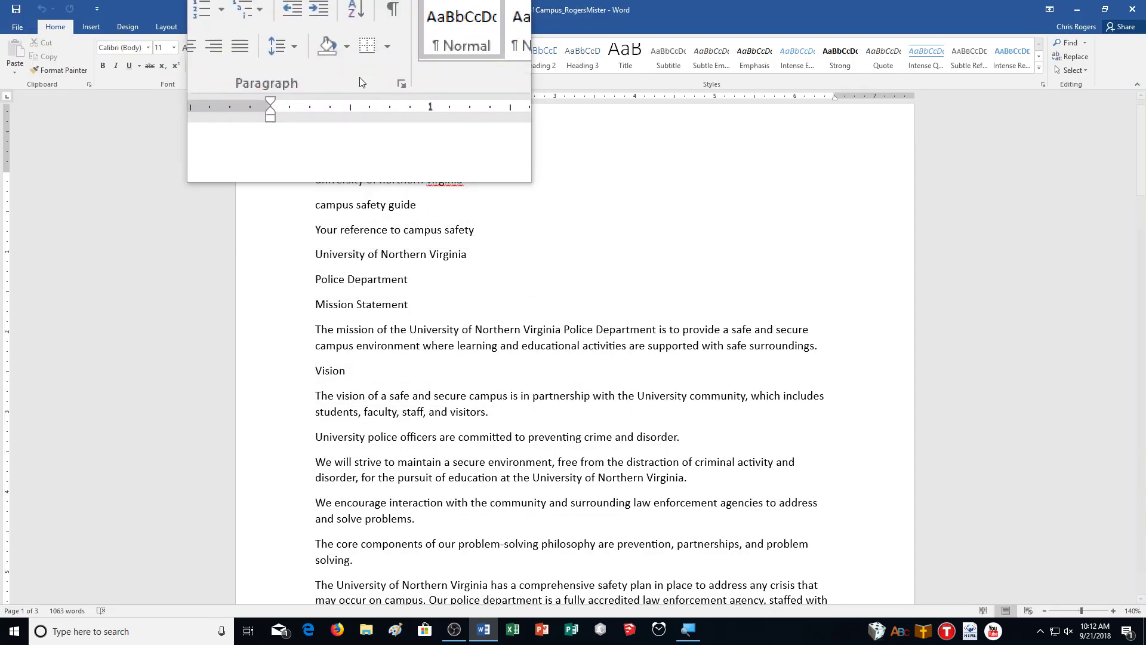
Step: Show the document's nonprinting formatting marks and bring up the document design options
{"action": "left_click", "coordinate": [375, 46]}
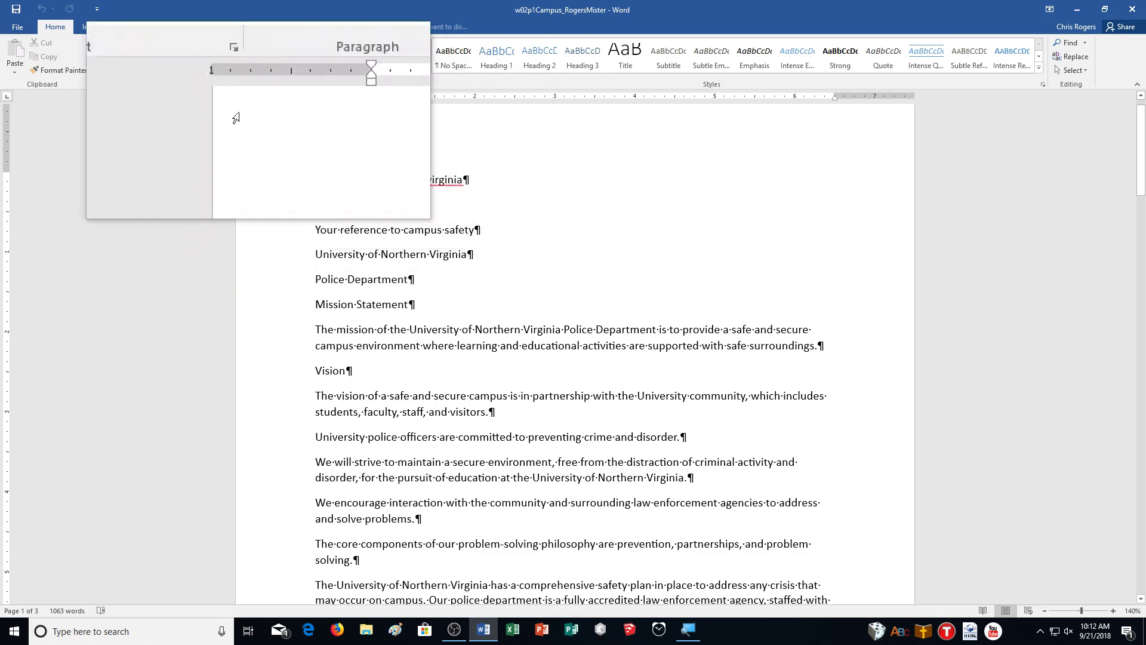
{"action": "left_click", "coordinate": [138, 33]}
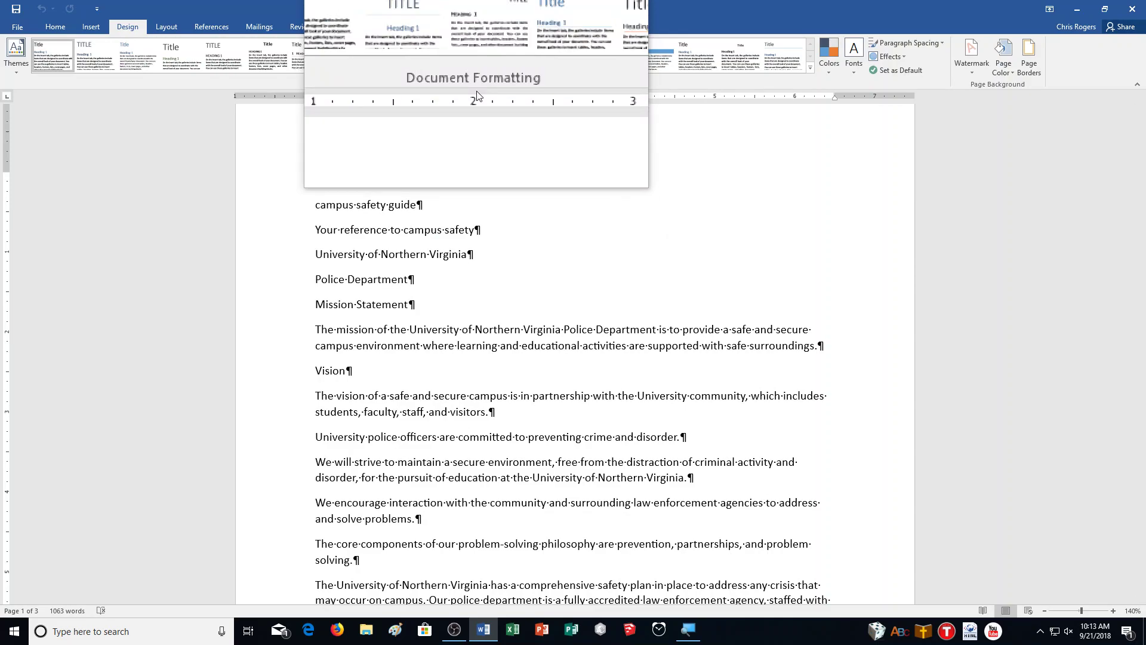
{"action": "left_click", "coordinate": [12, 66]}
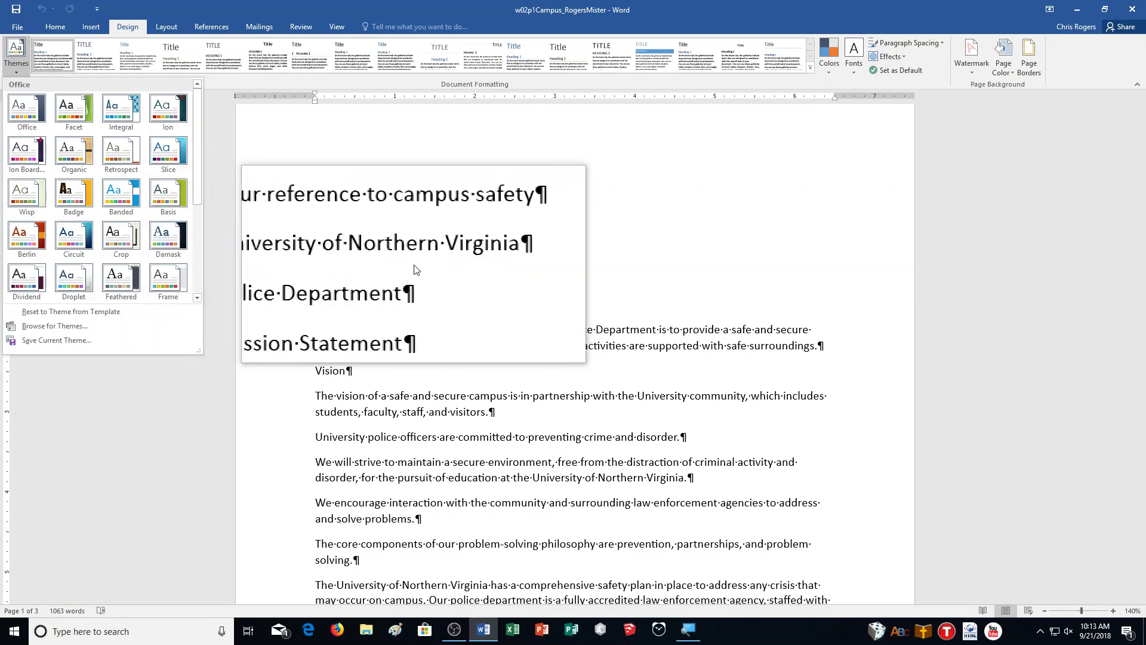
{"action": "scroll", "coordinate": [102, 233], "scroll_direction": "down", "scroll_amount": 4}
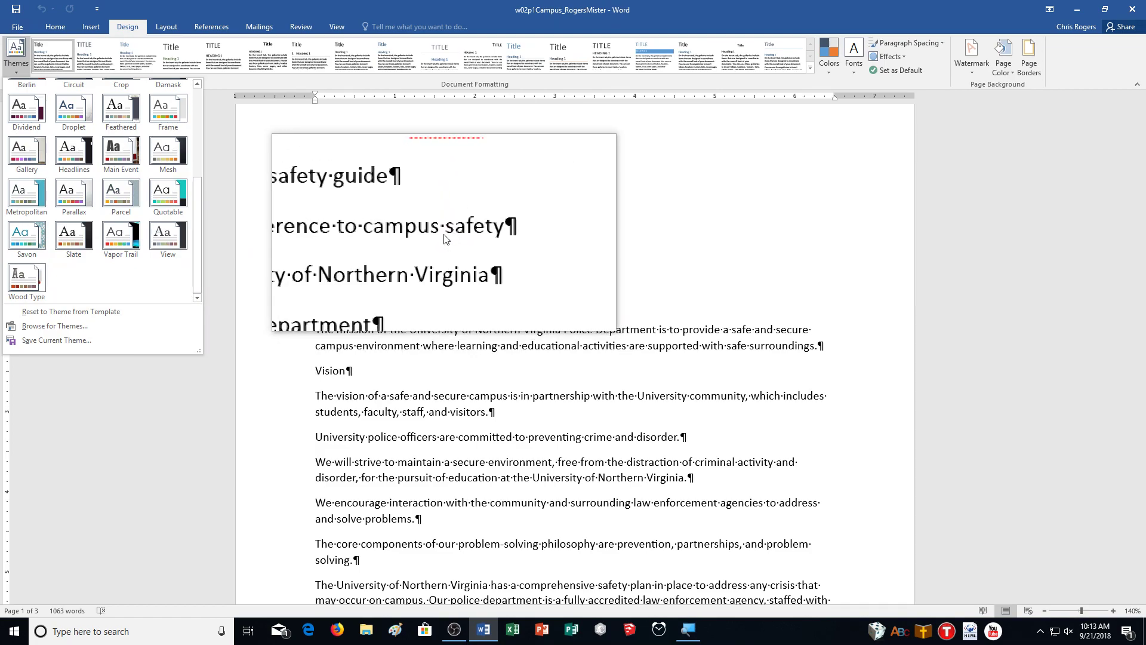
{"action": "left_click_drag", "start_coordinate": [199, 242], "coordinate": [197, 140]}
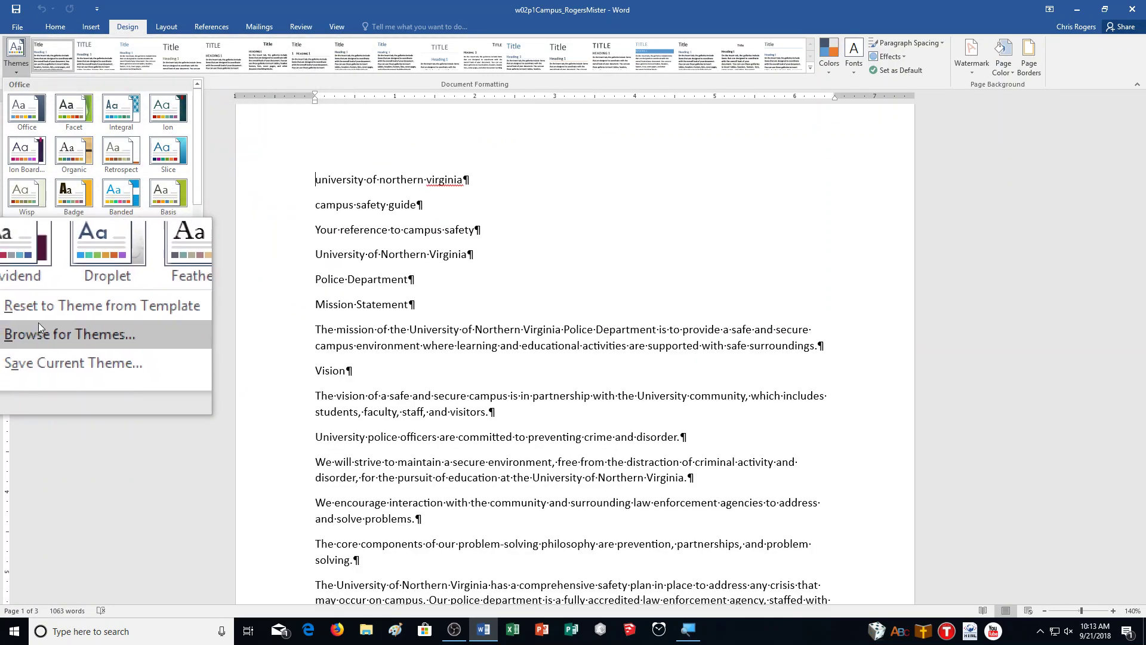
{"action": "left_click", "coordinate": [38, 323]}
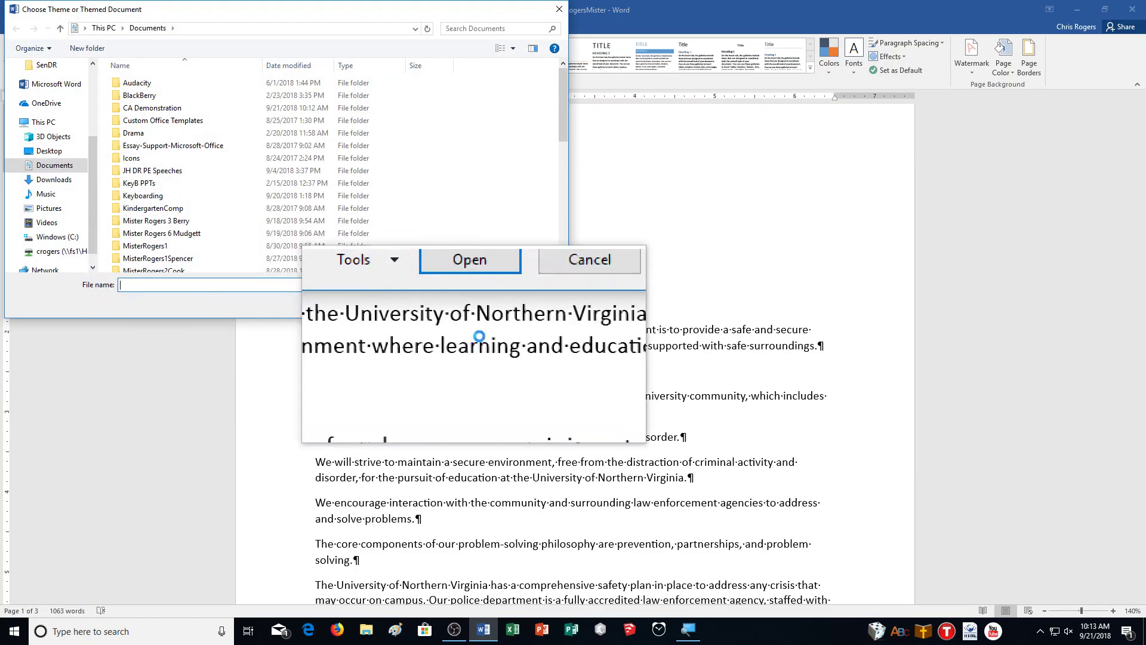
{"action": "left_click", "coordinate": [532, 302]}
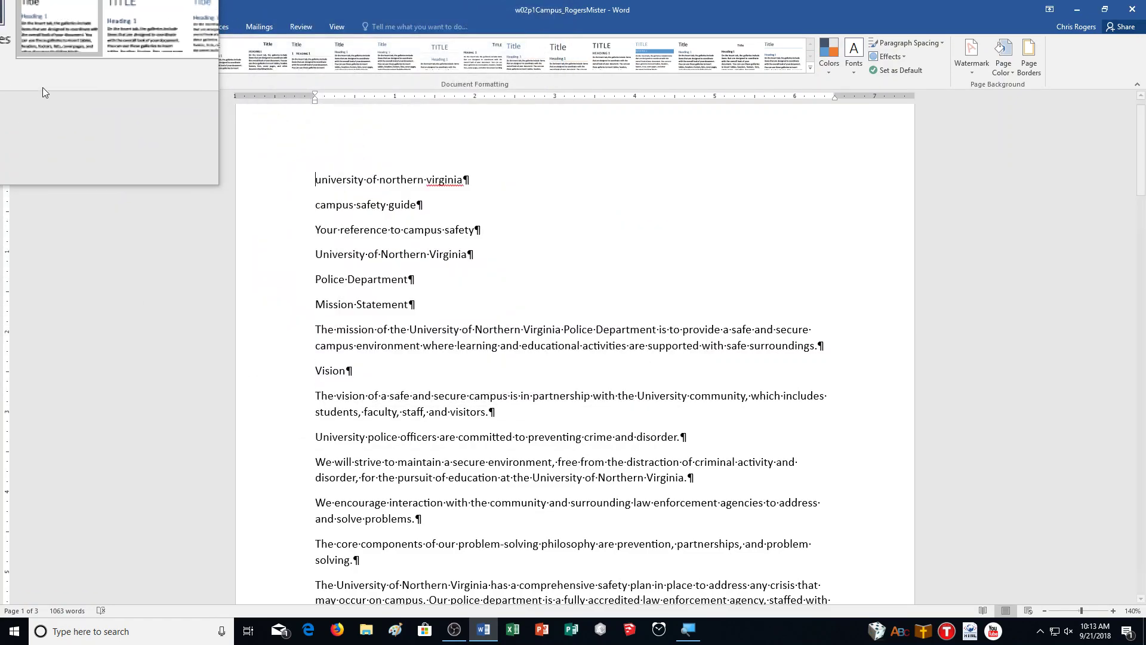
Step: Apply the Ion Boardroom theme to the document and change its theme colors to Green Yellow
{"action": "left_click", "coordinate": [19, 63]}
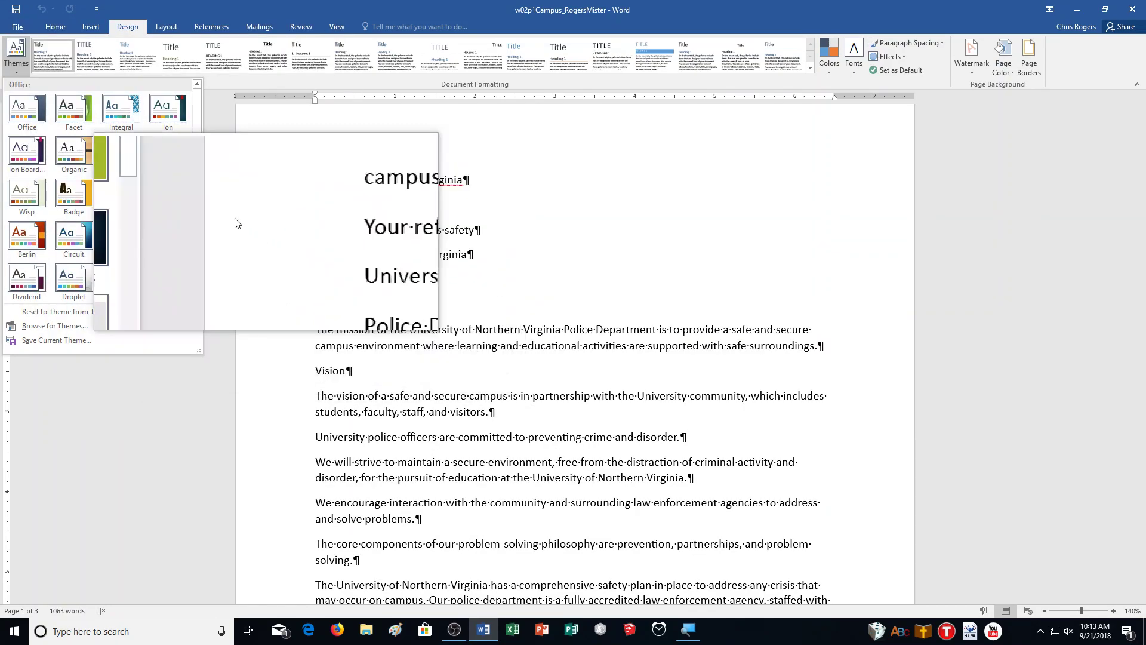
{"action": "left_click", "coordinate": [16, 160]}
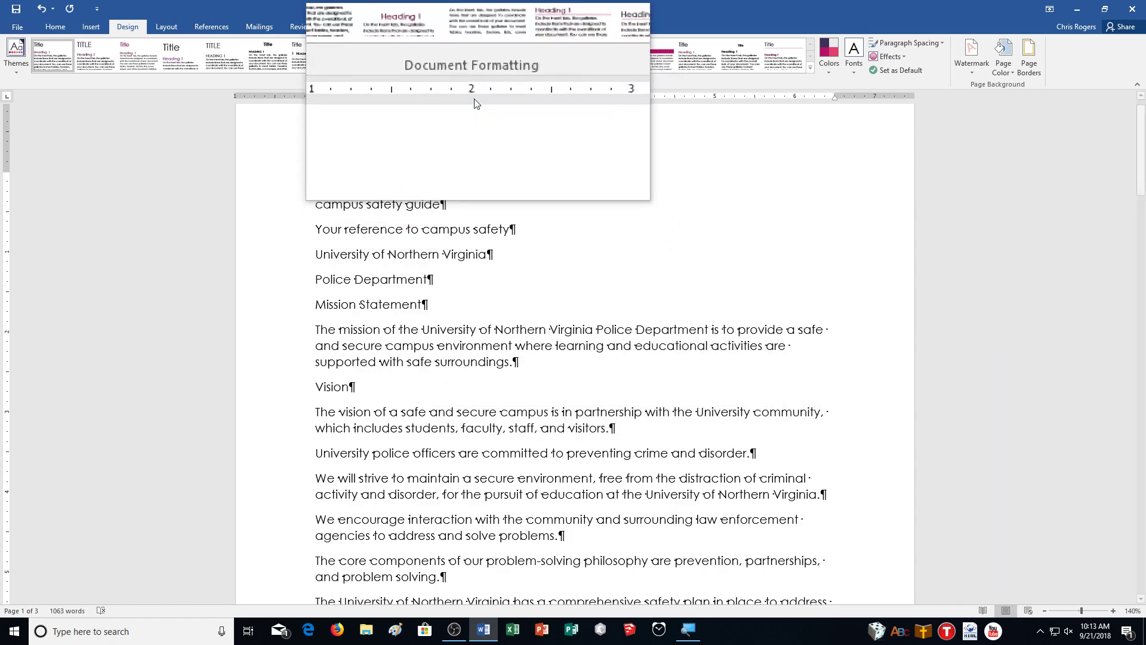
{"action": "left_click", "coordinate": [829, 62]}
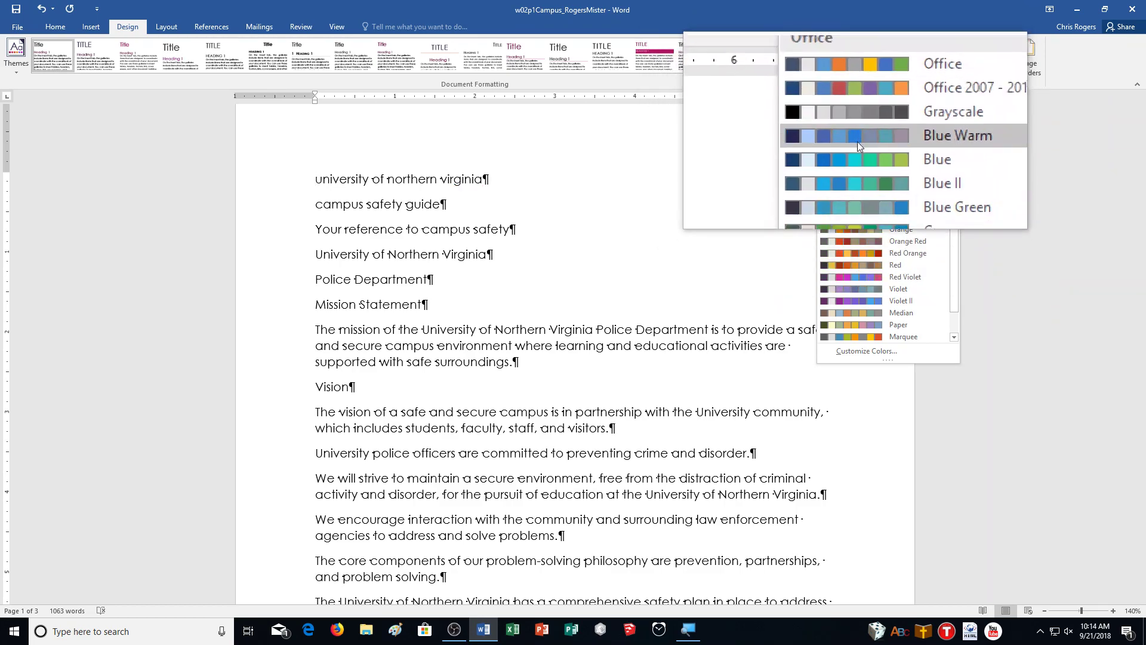
{"action": "left_click", "coordinate": [864, 193]}
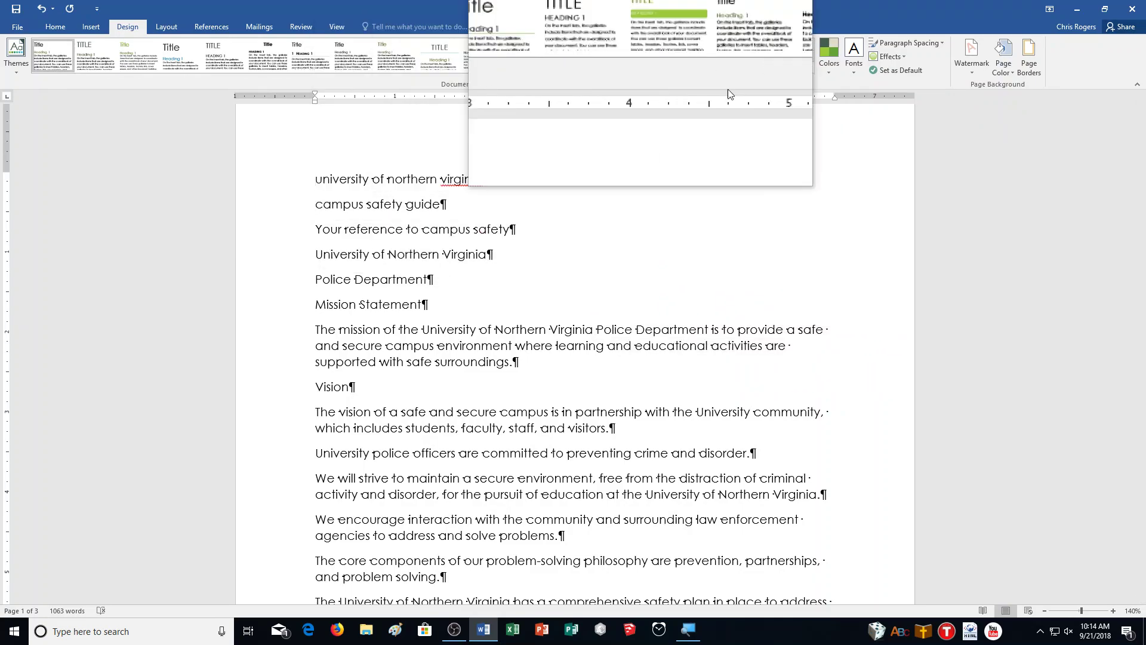
Step: Change the document's theme fonts to Garamond-TrebuchetMs
{"action": "left_click", "coordinate": [860, 53]}
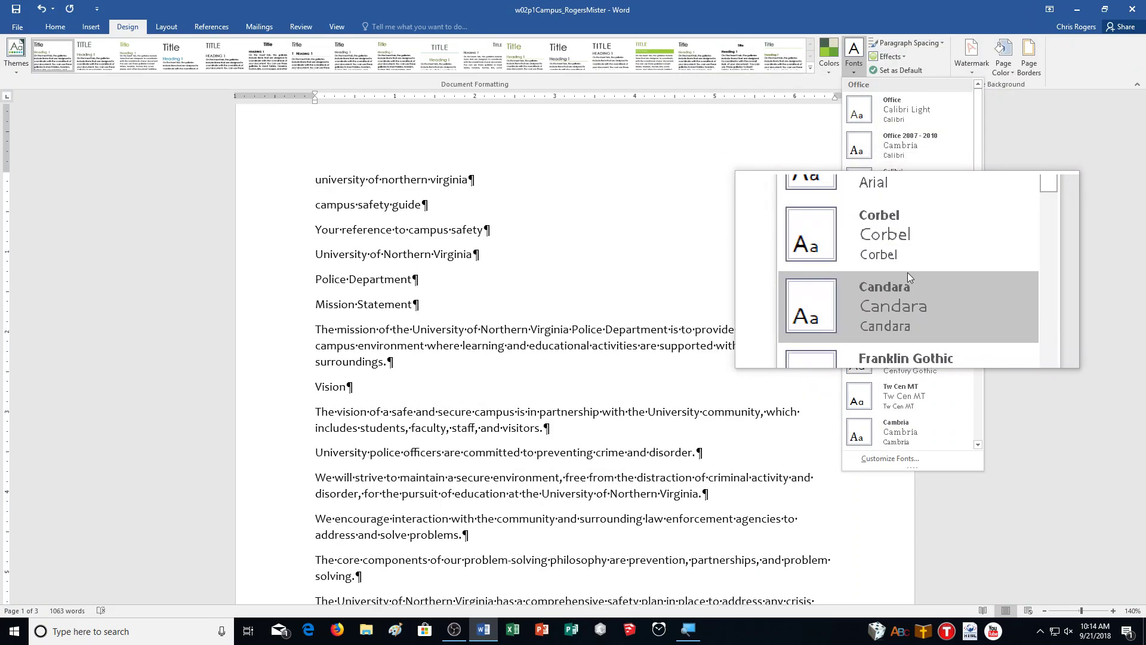
{"action": "scroll", "coordinate": [908, 272], "scroll_direction": "down", "scroll_amount": 1}
{"action": "scroll", "coordinate": [908, 272], "scroll_direction": "down", "scroll_amount": 3}
{"action": "scroll", "coordinate": [913, 275], "scroll_direction": "down", "scroll_amount": 3}
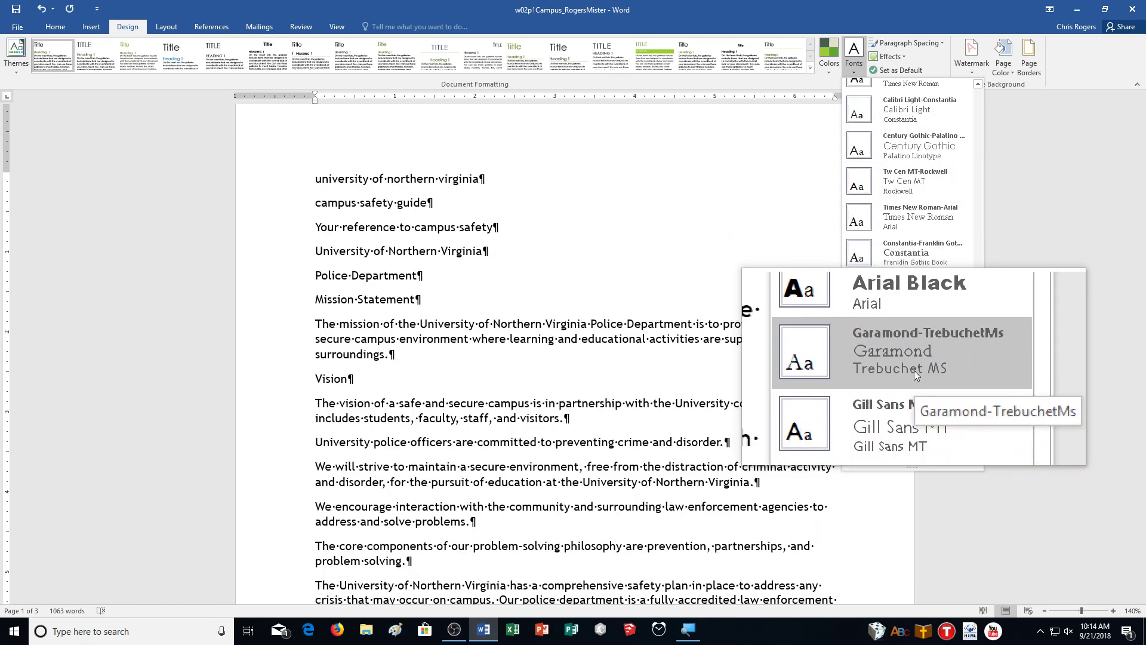
{"action": "left_click", "coordinate": [915, 370]}
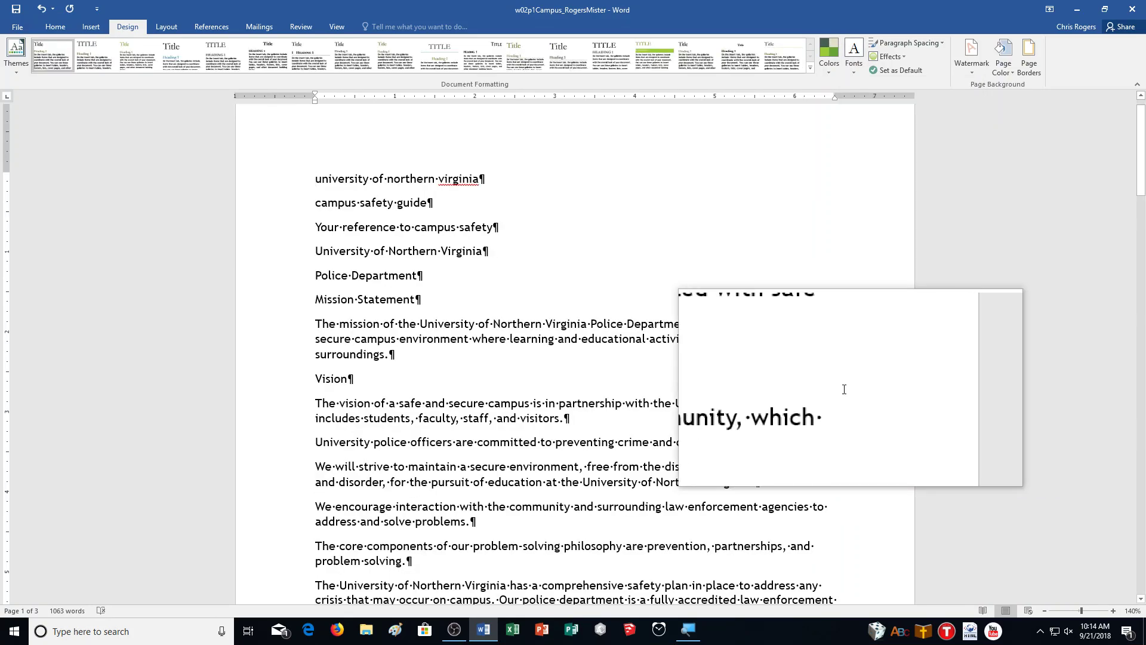
Step: Center the first line, "university of northern virginia", and set its font color to Green, Accent 3
{"action": "left_click", "coordinate": [44, 28]}
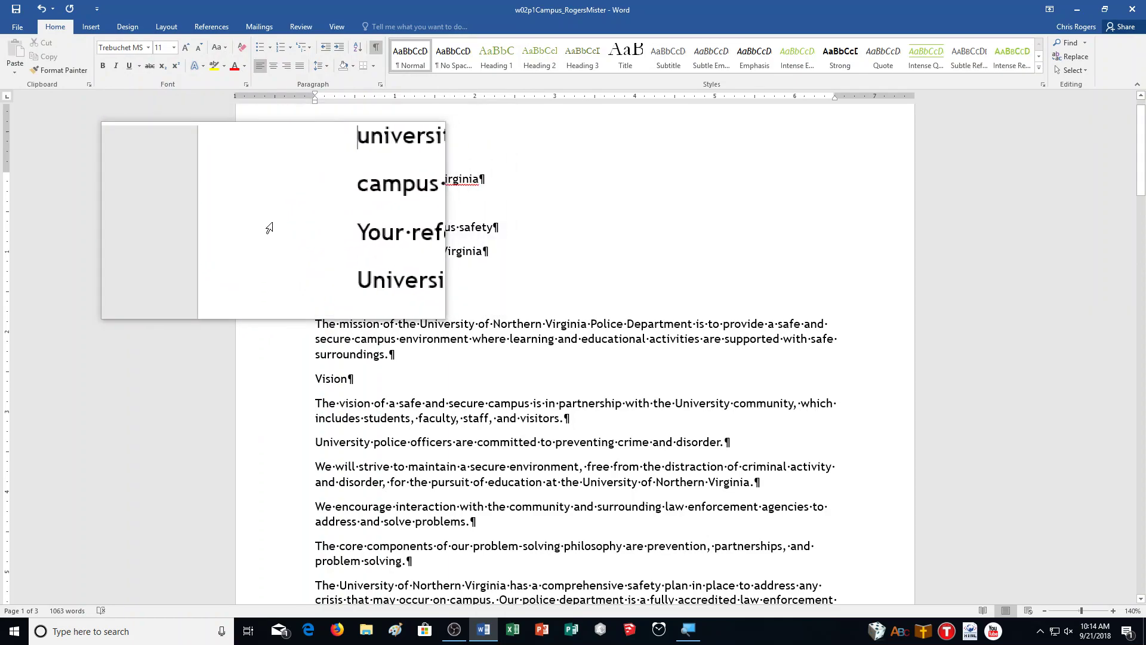
{"action": "left_click", "coordinate": [262, 187]}
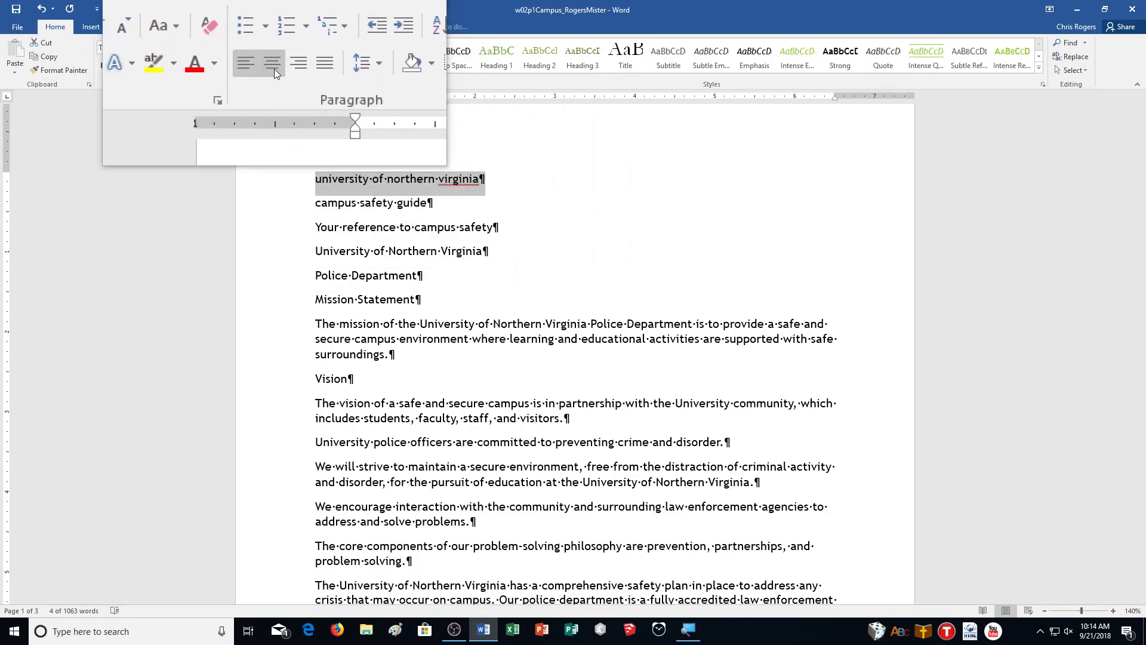
{"action": "left_click", "coordinate": [274, 70]}
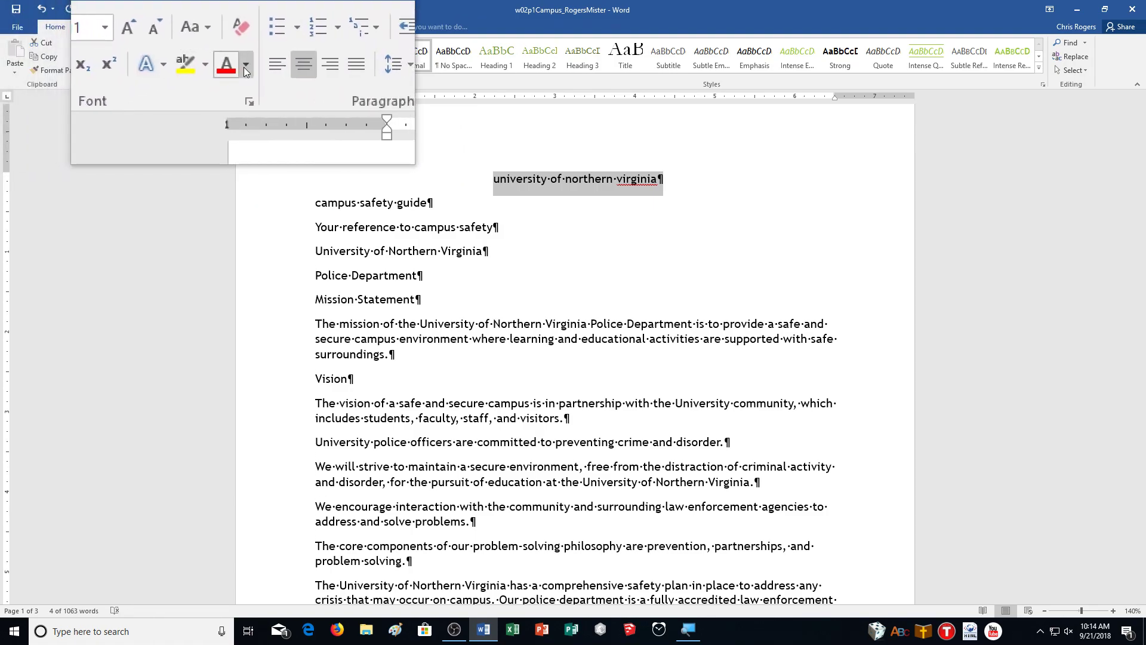
{"action": "left_click", "coordinate": [244, 69]}
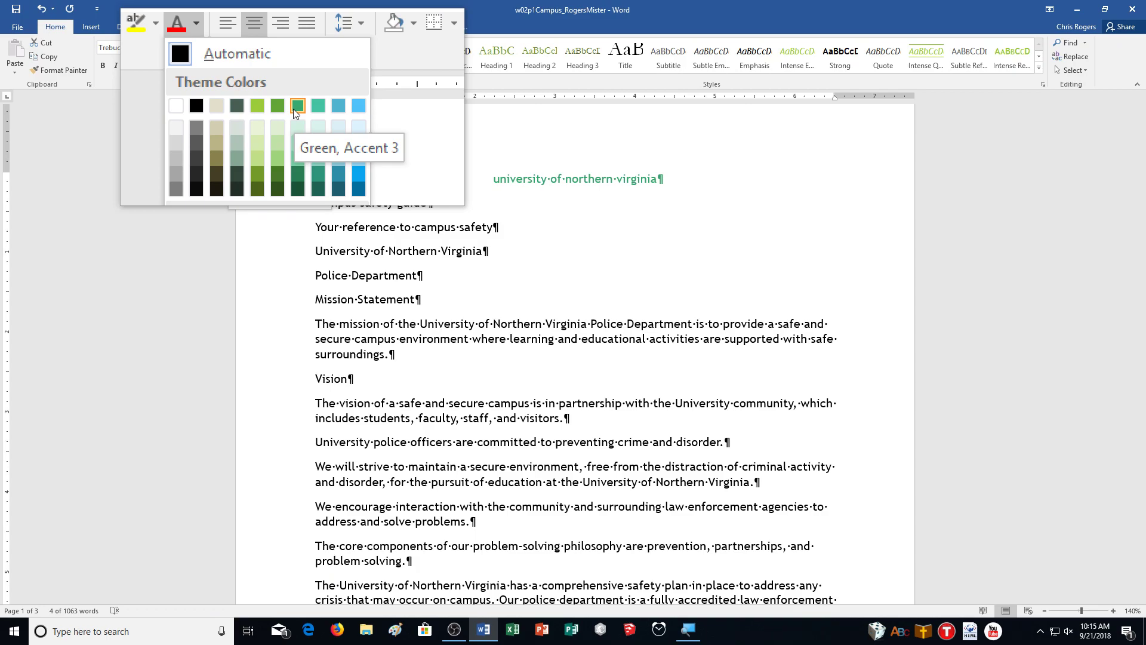
{"action": "left_click", "coordinate": [294, 110]}
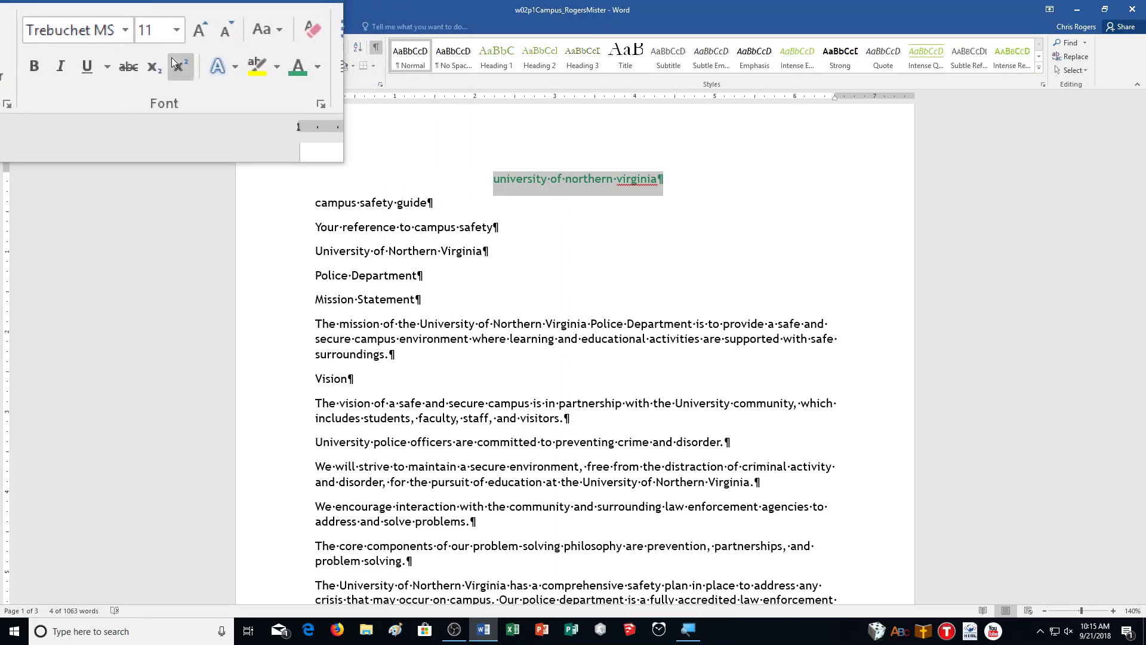
Step: Set the first line's font size to 26 and change its text to uppercase
{"action": "left_click", "coordinate": [174, 51]}
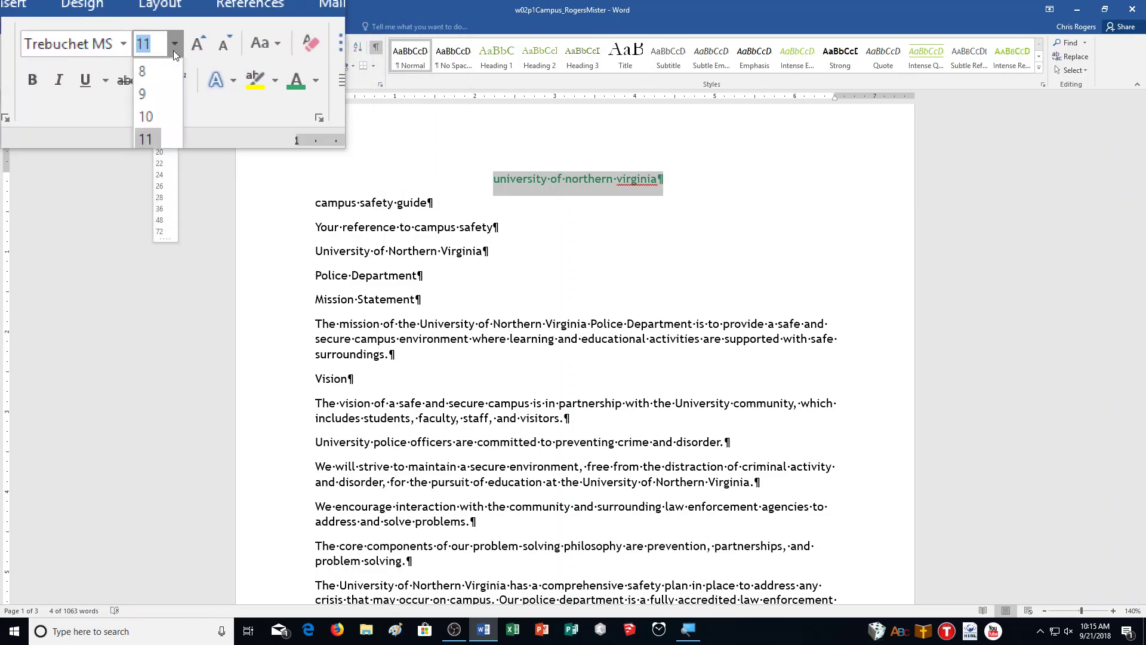
{"action": "left_click", "coordinate": [155, 185]}
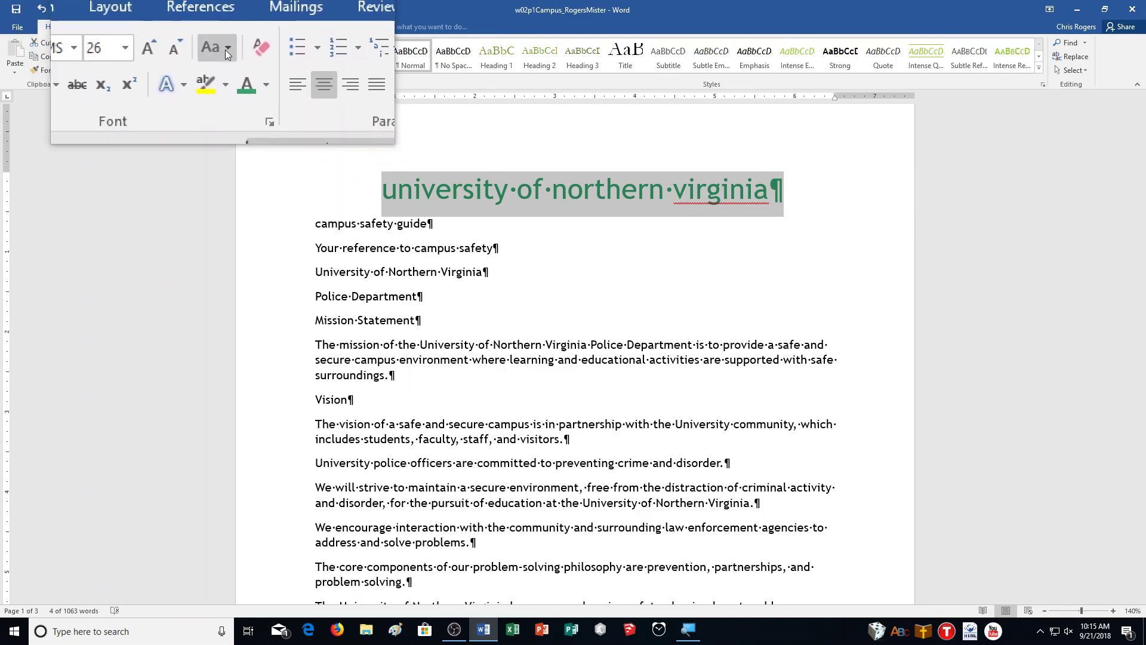
{"action": "left_click", "coordinate": [227, 50]}
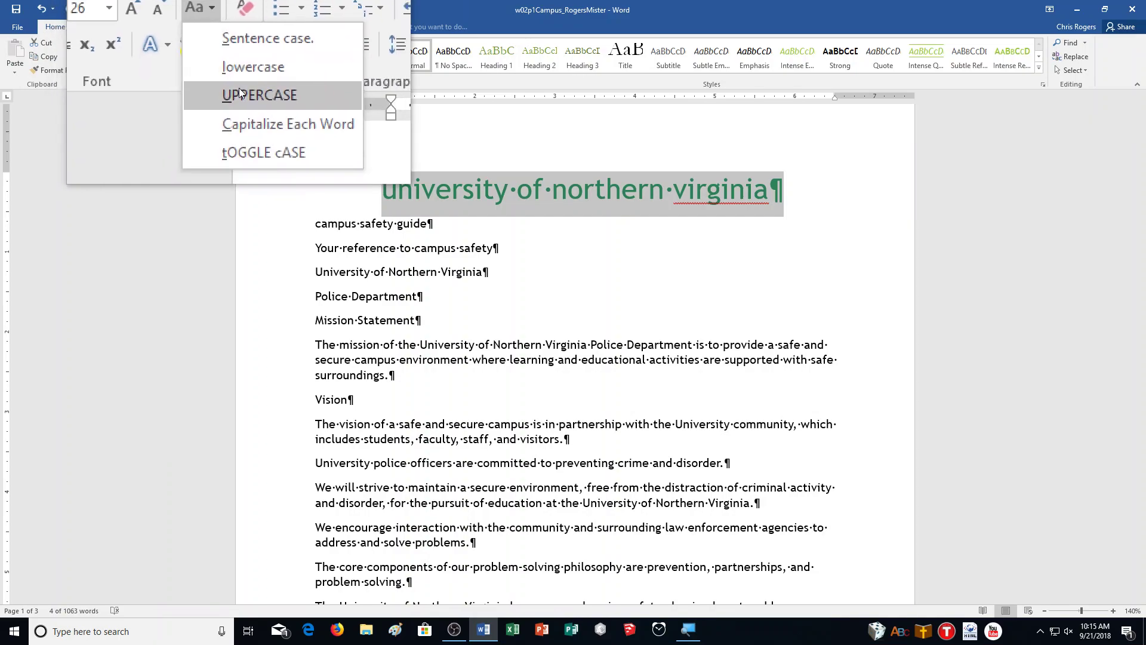
{"action": "left_click", "coordinate": [240, 94]}
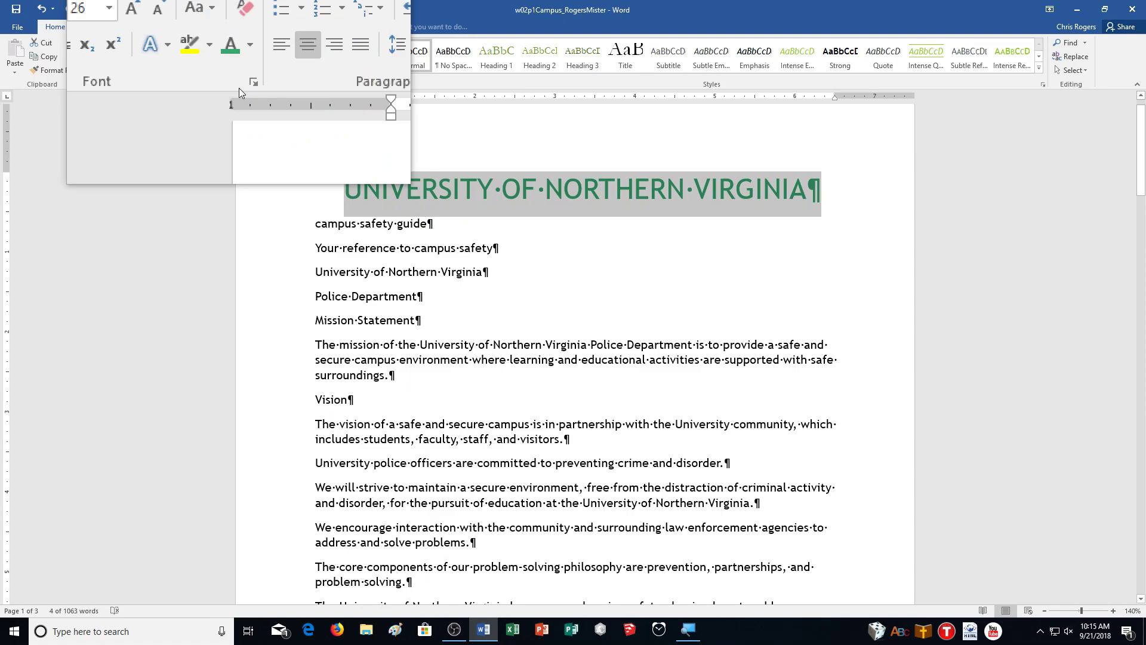
Step: Change only the word "OF" in the first line to lowercase
{"action": "double_click", "coordinate": [519, 191]}
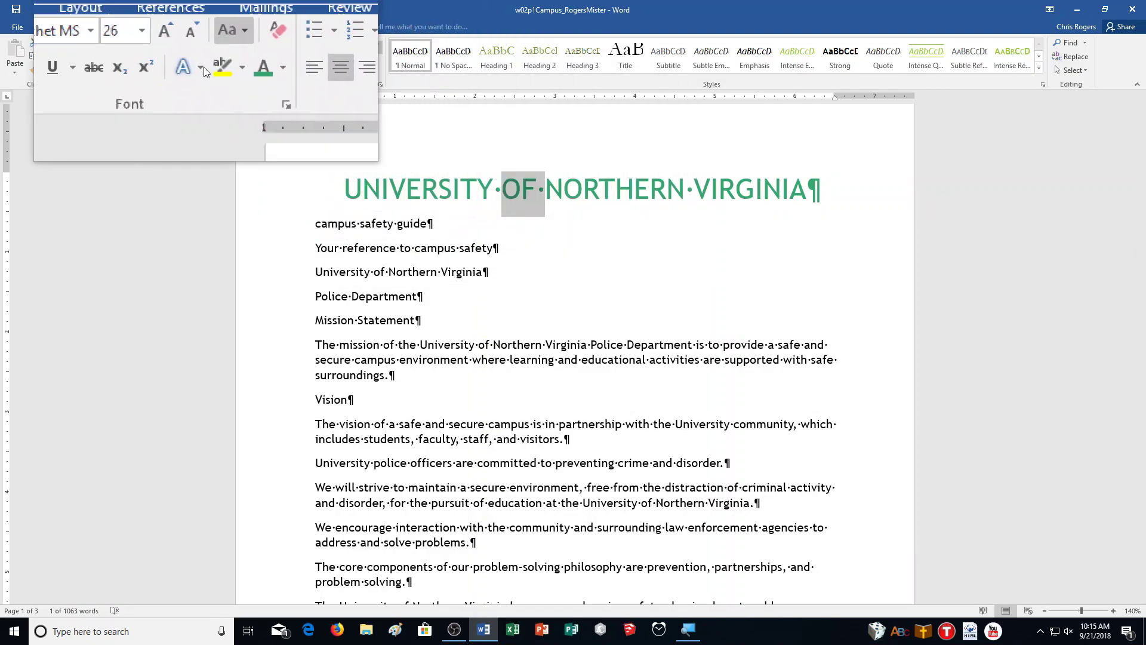
{"action": "left_click", "coordinate": [223, 51]}
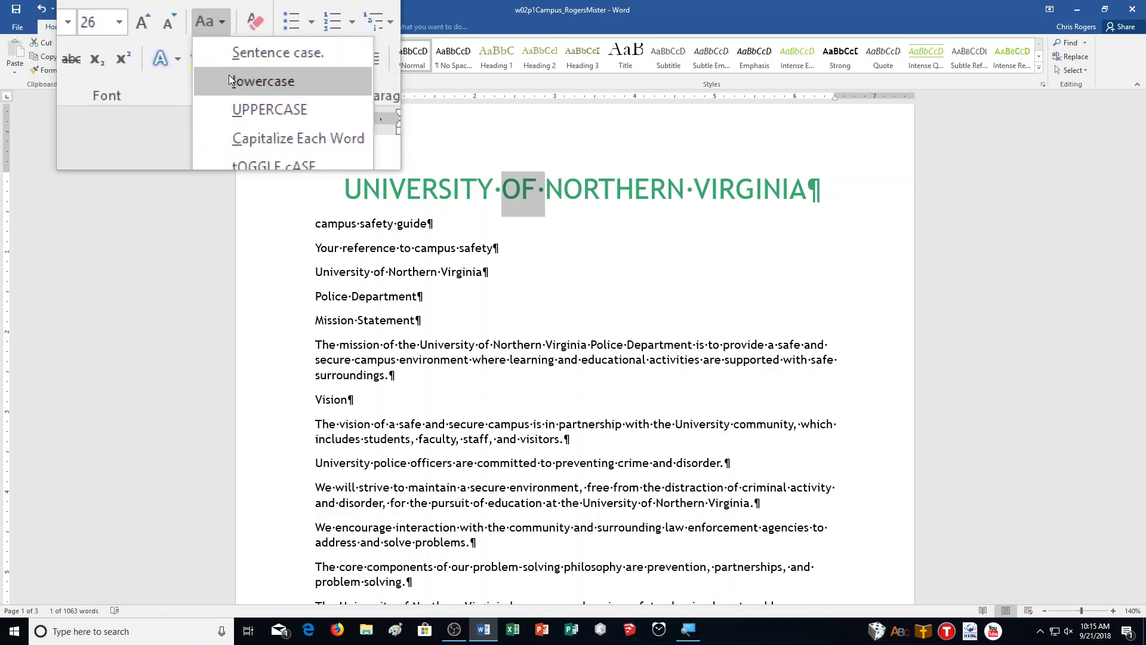
{"action": "left_click", "coordinate": [233, 87]}
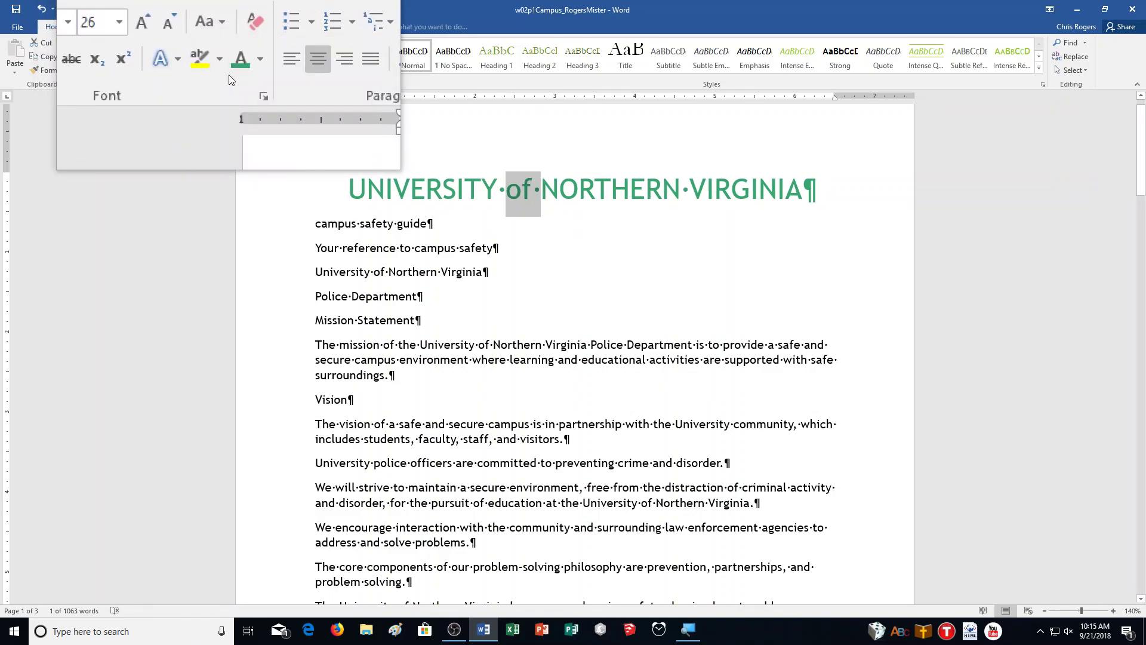
Step: Center the second line, "campus safety guide", and set its font color to Green, Accent 3
{"action": "left_click", "coordinate": [292, 229]}
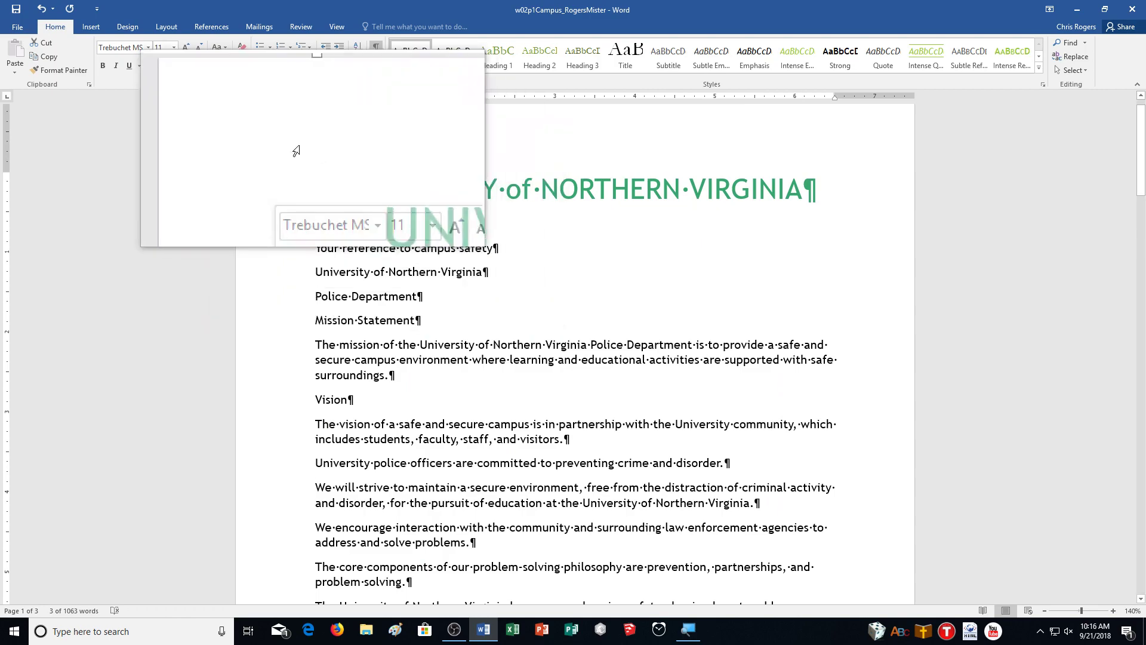
{"action": "left_click", "coordinate": [272, 70]}
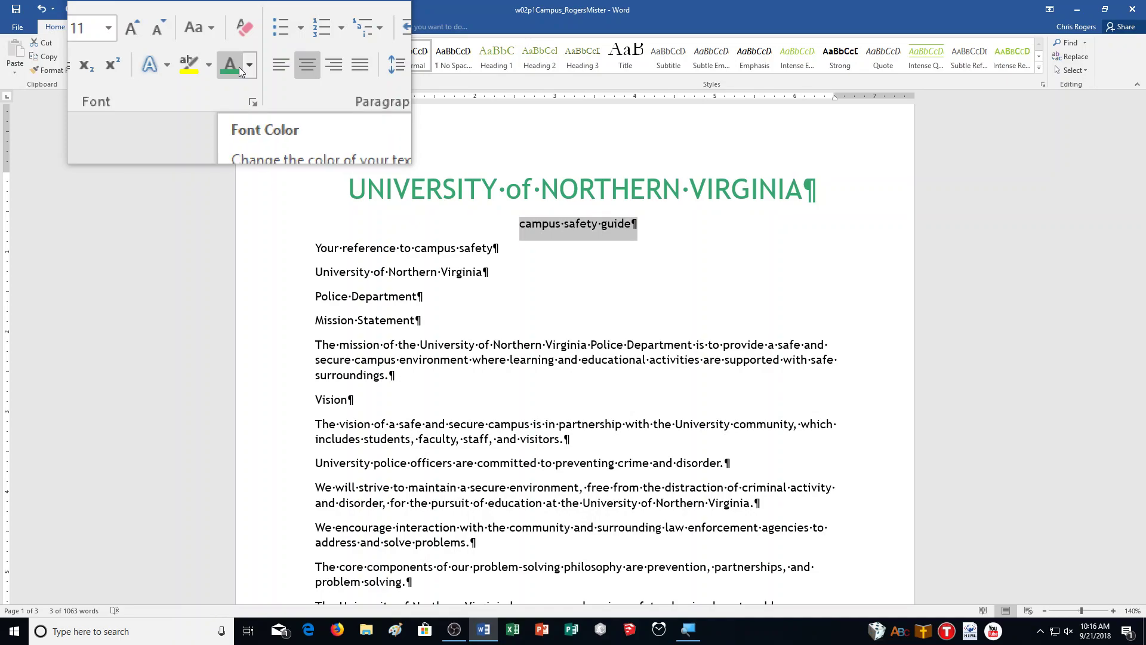
{"action": "left_click", "coordinate": [239, 67]}
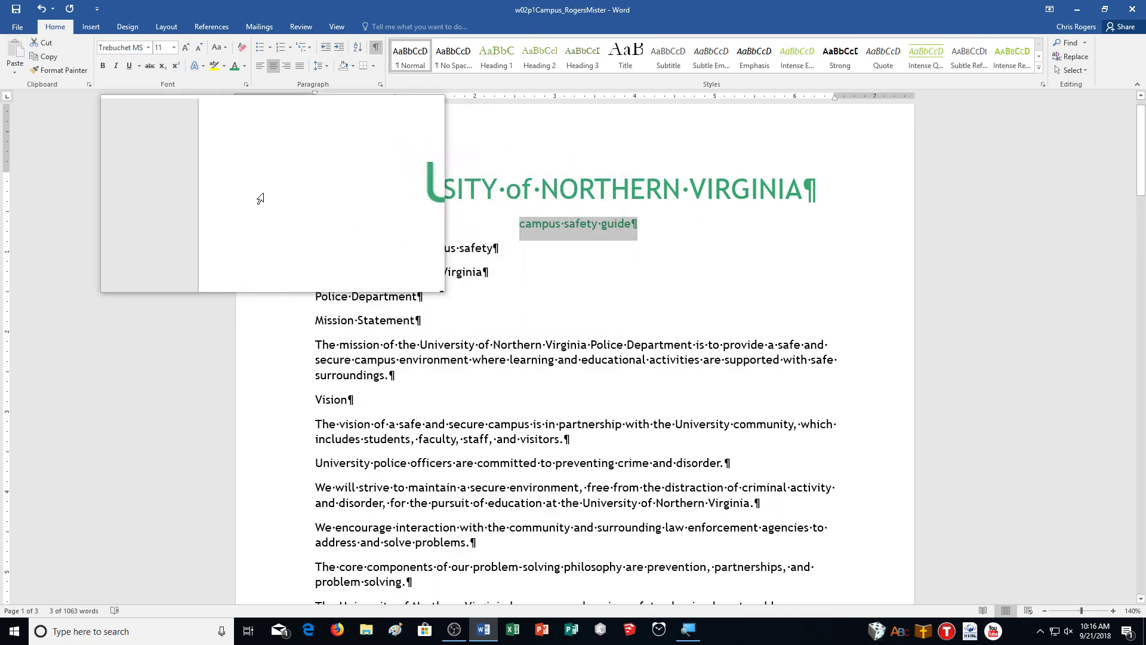
Step: Set the "campus safety guide" line's font size to 16 and capitalize each word
{"action": "left_click", "coordinate": [171, 50]}
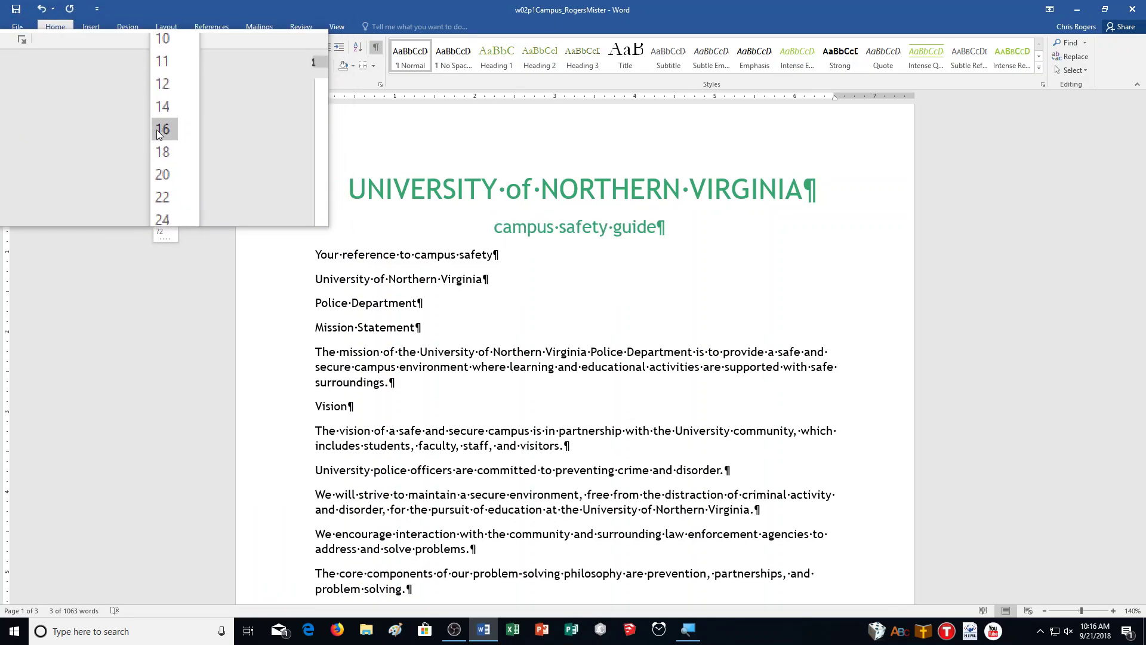
{"action": "left_click", "coordinate": [160, 129]}
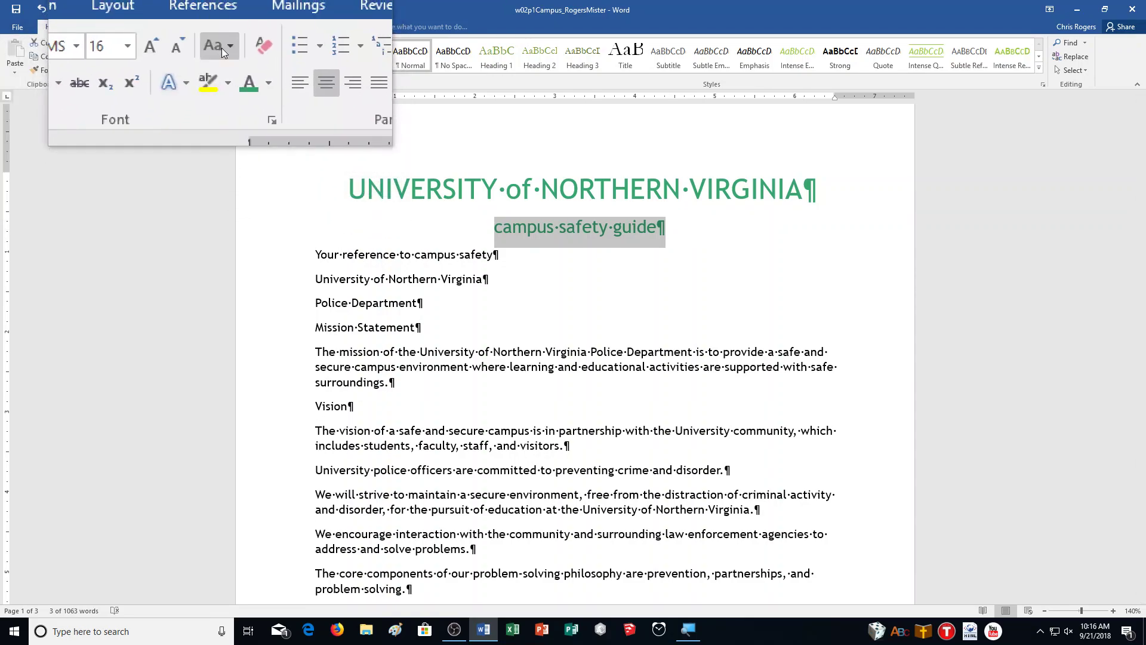
{"action": "left_click", "coordinate": [222, 52]}
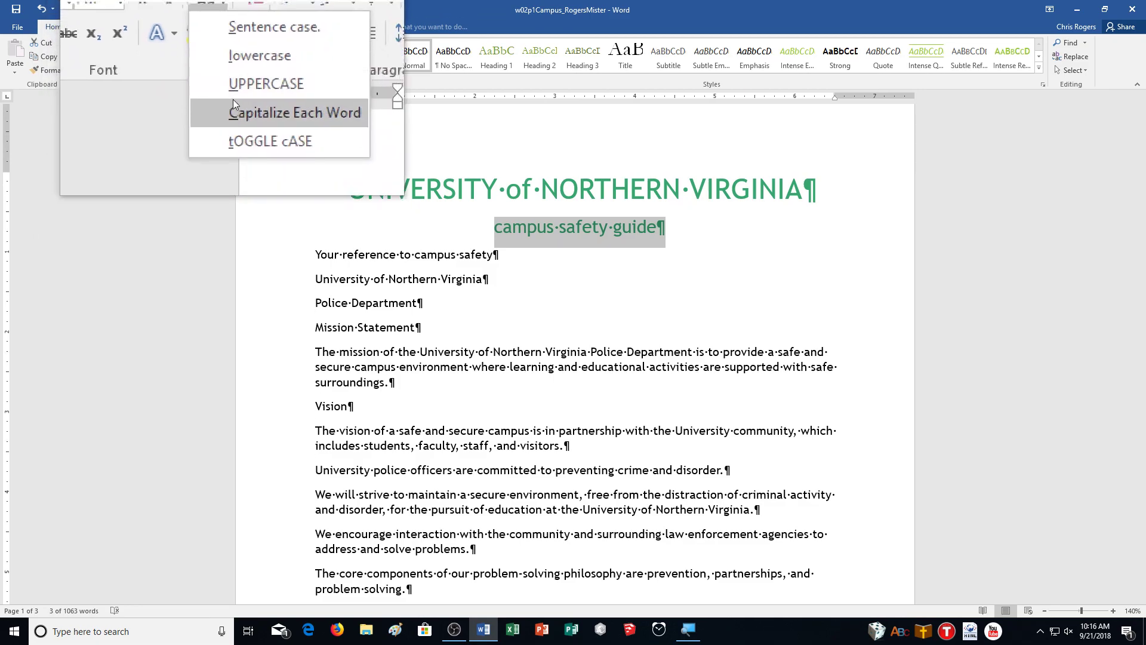
{"action": "left_click", "coordinate": [232, 108]}
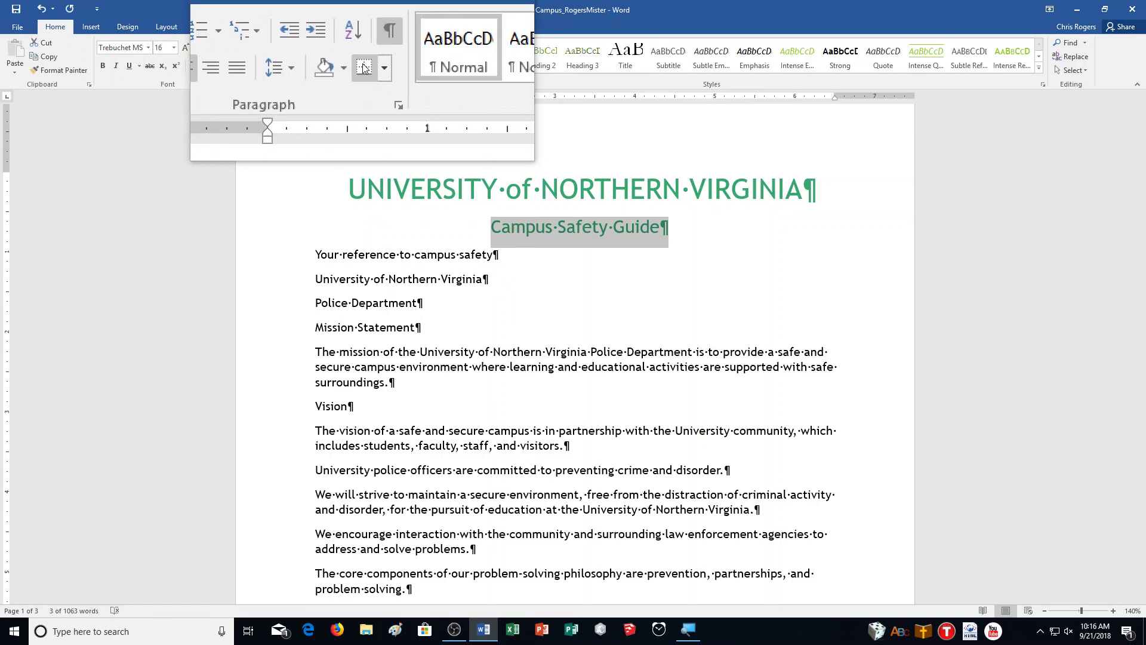
Step: Add a custom bottom border to the "Campus Safety Guide" paragraph with a double line, Green, Accent 3 color and ¾ pt width
{"action": "left_click", "coordinate": [375, 66]}
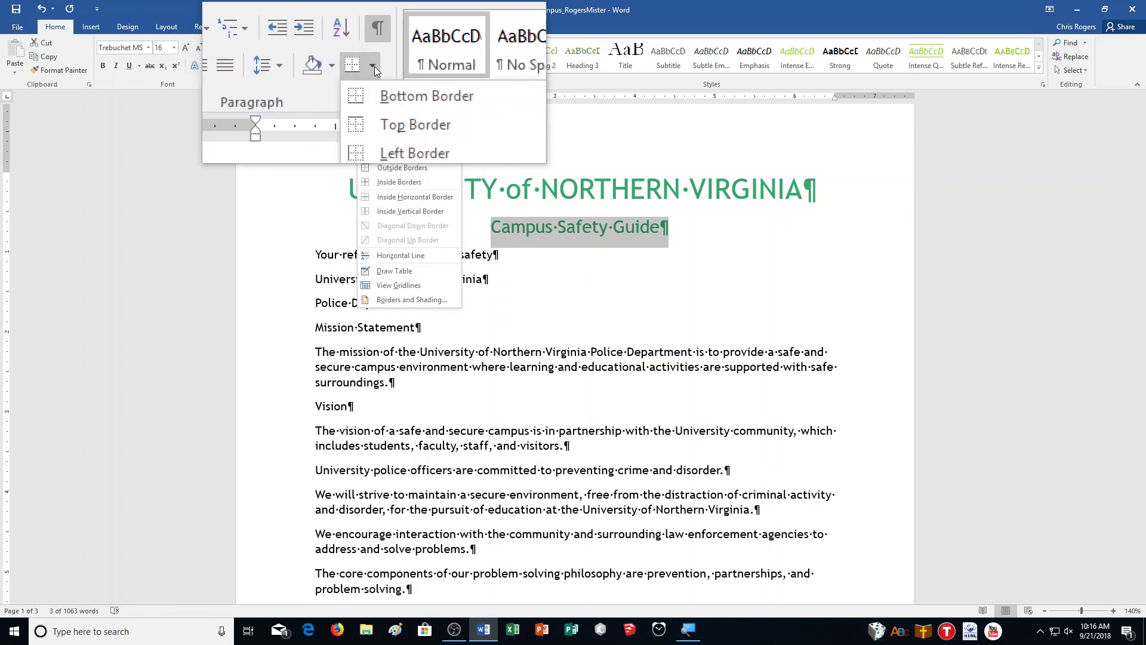
{"action": "left_click", "coordinate": [392, 299]}
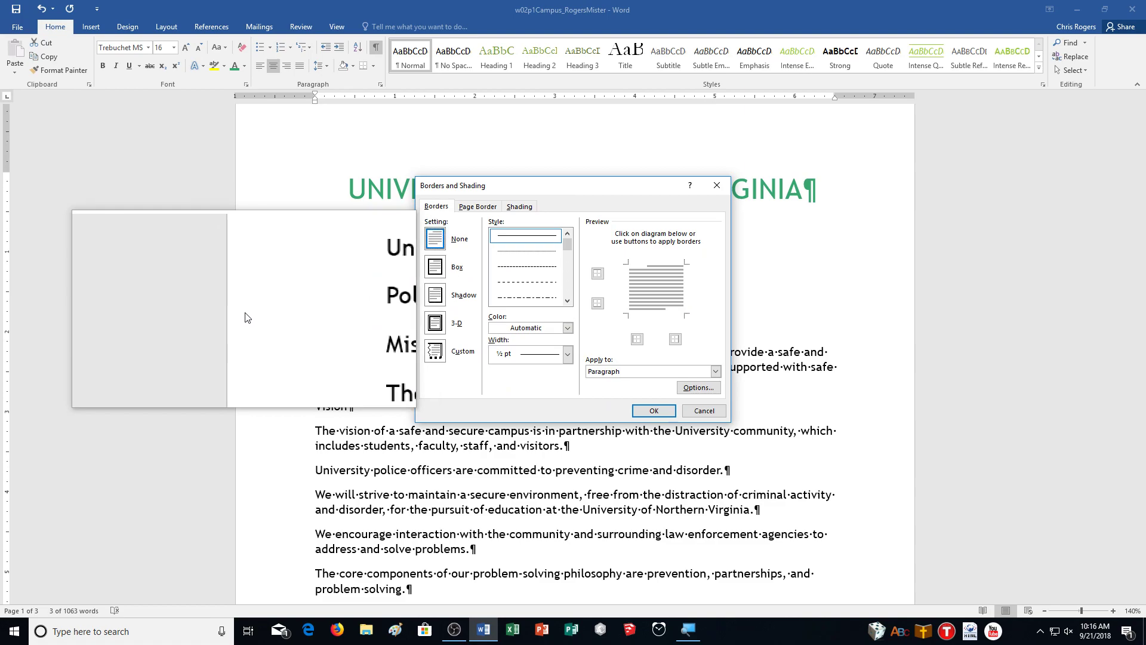
{"action": "left_click", "coordinate": [434, 353]}
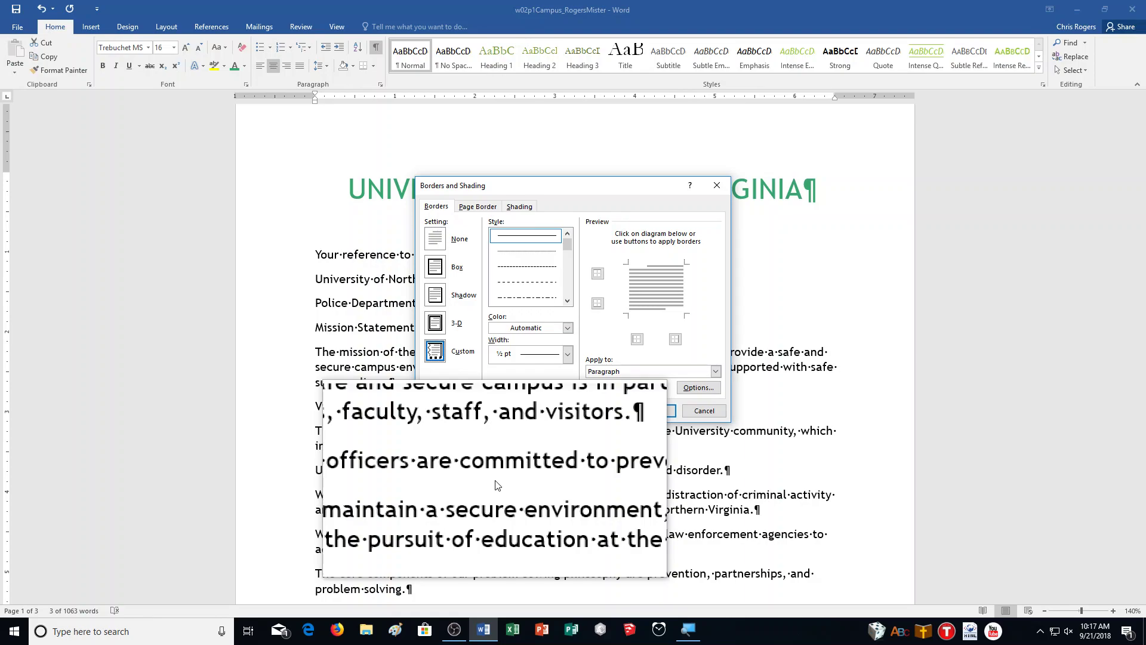
{"action": "left_click", "coordinate": [561, 328]}
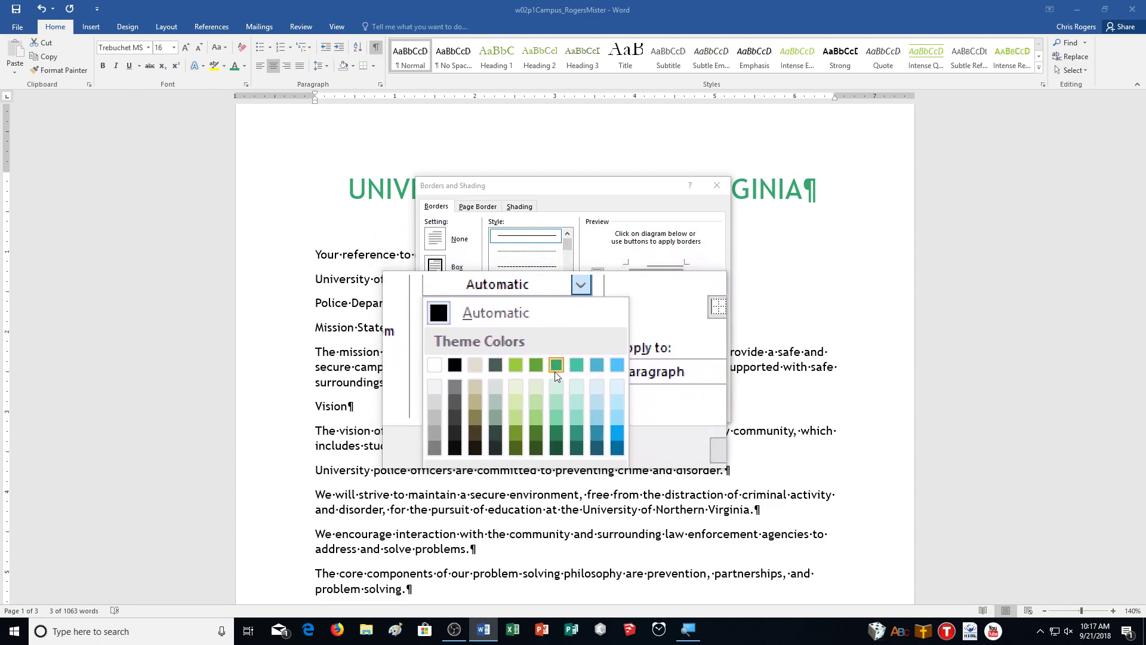
{"action": "left_click", "coordinate": [561, 370]}
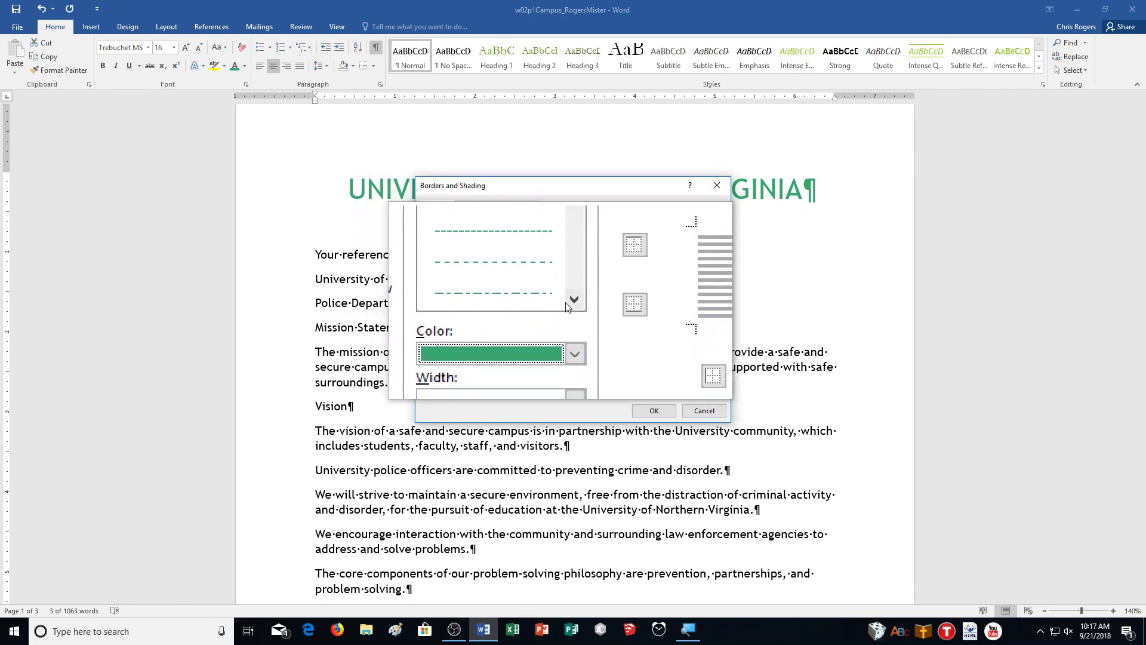
{"action": "left_click", "coordinate": [566, 302]}
{"action": "left_click", "coordinate": [523, 303]}
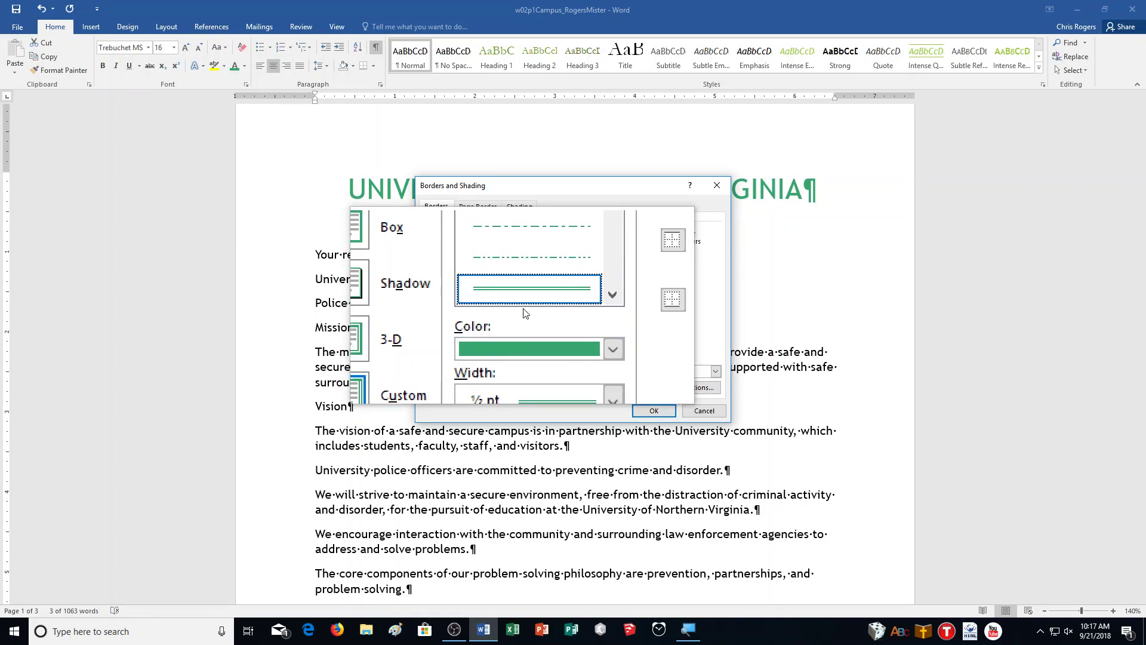
{"action": "left_click", "coordinate": [567, 356]}
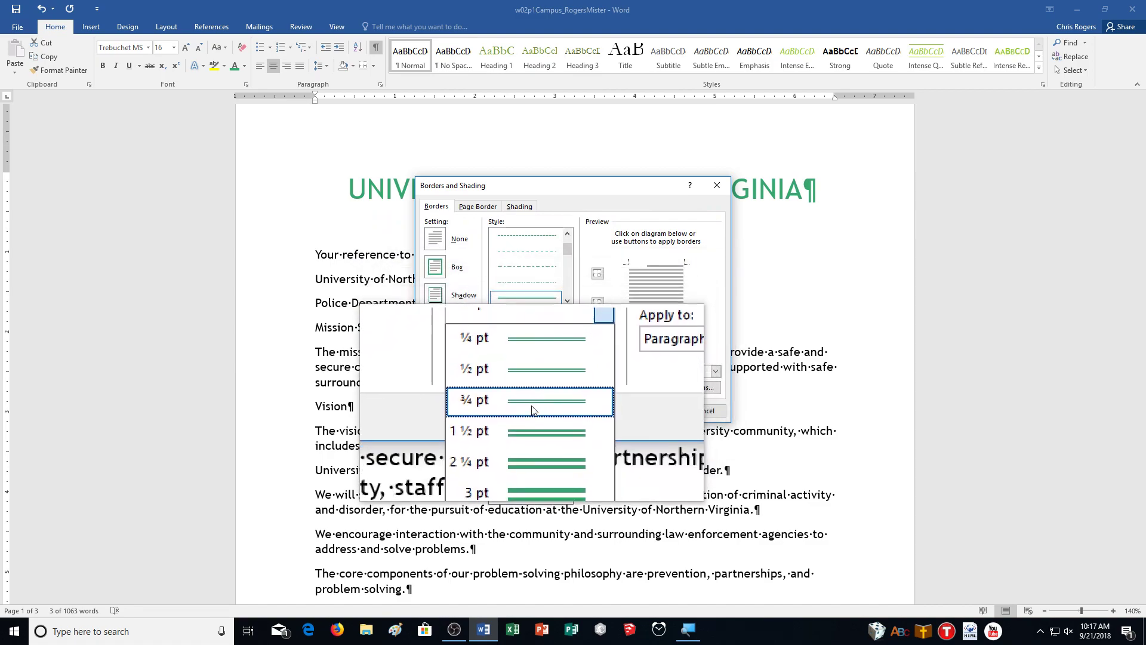
{"action": "left_click", "coordinate": [535, 425]}
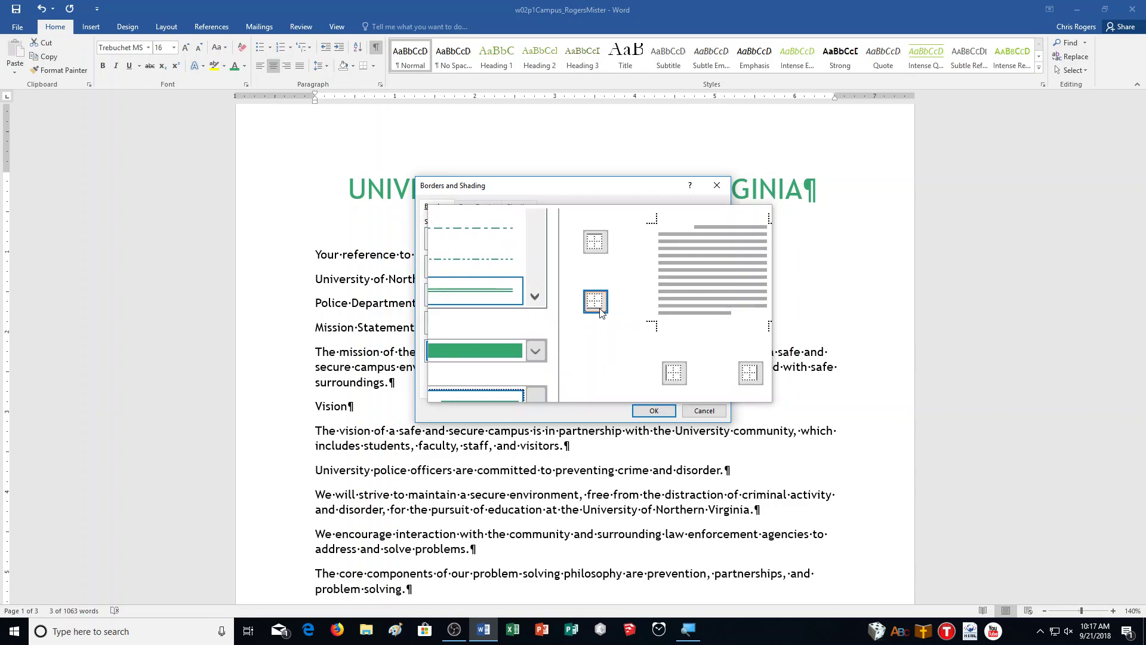
{"action": "left_click", "coordinate": [600, 312]}
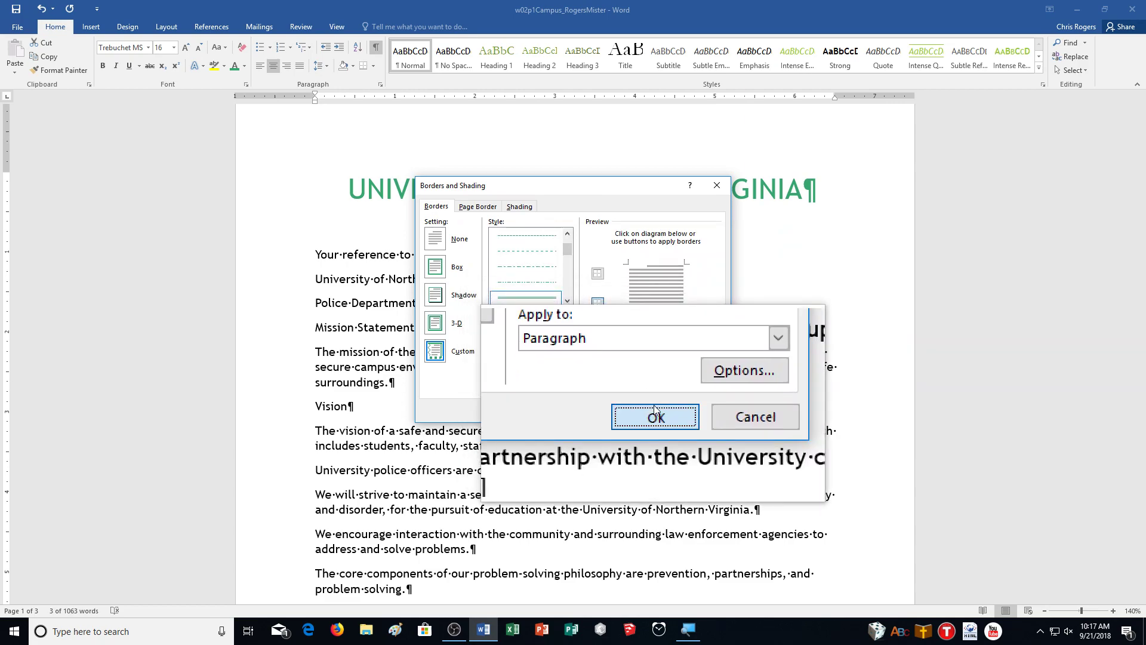
{"action": "left_click", "coordinate": [655, 410]}
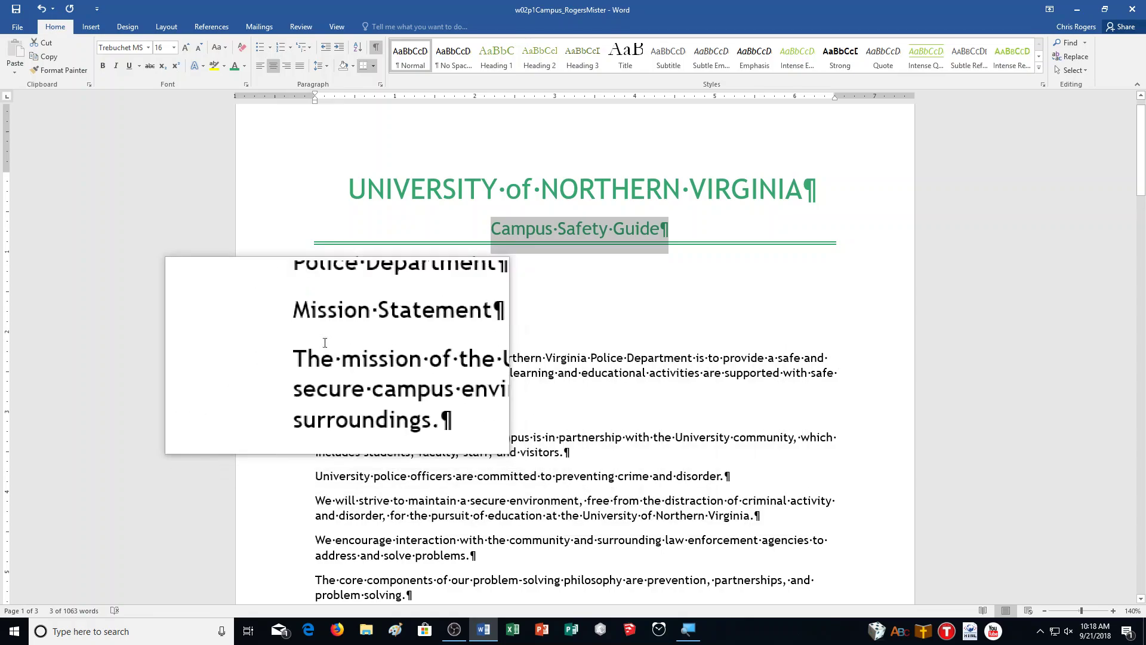
Step: Format the third line, "Your reference to campus safety", with Green, Accent 3 font color and the Lucida Calligraphy font
{"action": "left_click", "coordinate": [295, 262]}
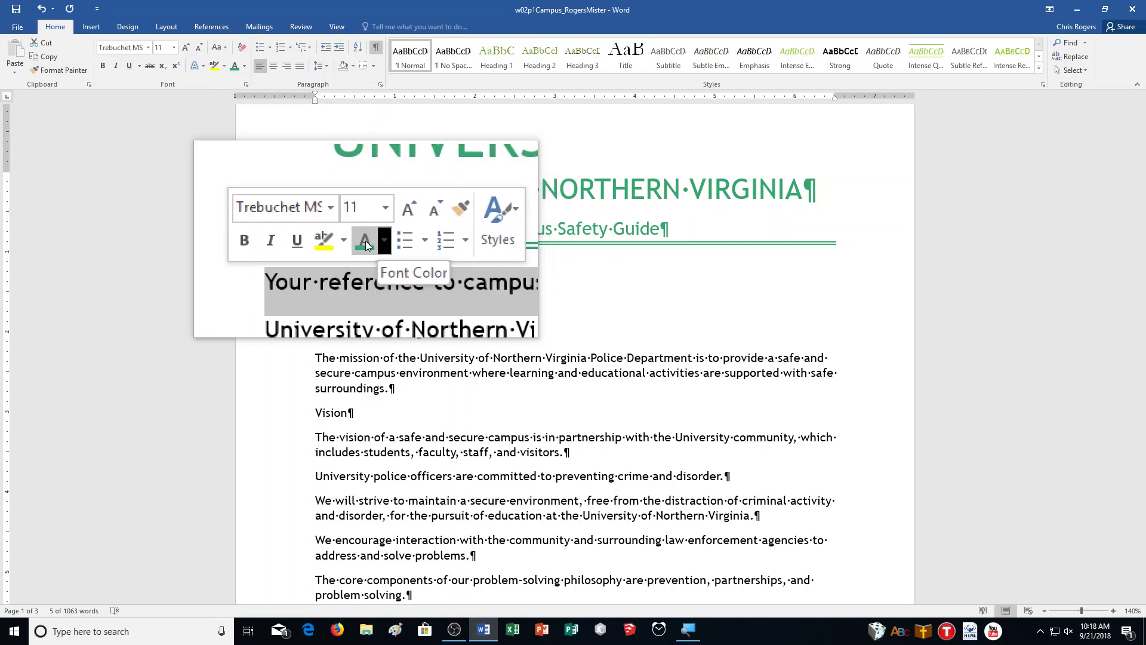
{"action": "left_click", "coordinate": [366, 244]}
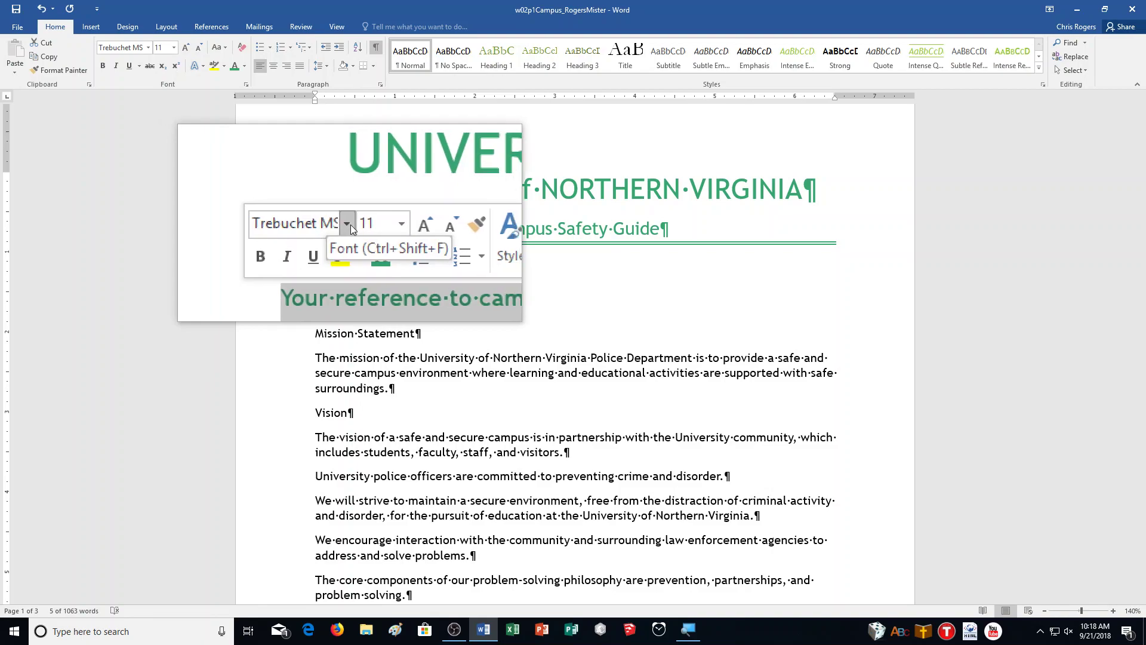
{"action": "left_click", "coordinate": [348, 224]}
{"action": "scroll", "coordinate": [357, 397], "scroll_direction": "down", "scroll_amount": 5}
{"action": "scroll", "coordinate": [357, 399], "scroll_direction": "down", "scroll_amount": 20}
{"action": "scroll", "coordinate": [357, 399], "scroll_direction": "down", "scroll_amount": 20}
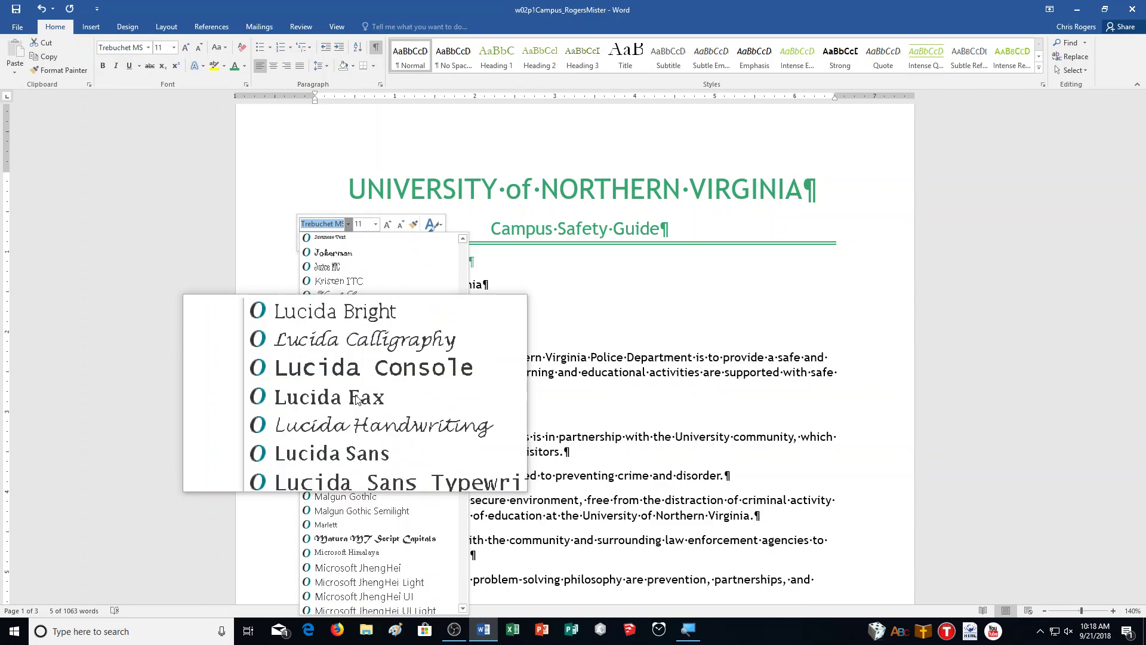
{"action": "scroll", "coordinate": [357, 399], "scroll_direction": "up", "scroll_amount": 2}
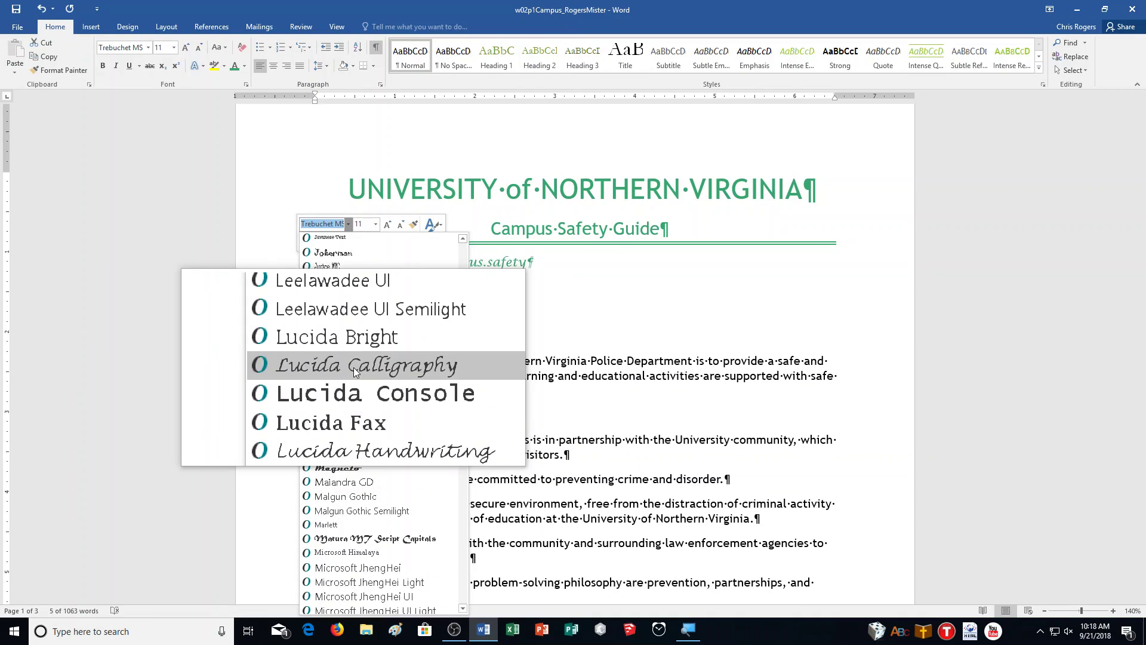
{"action": "left_click", "coordinate": [354, 370]}
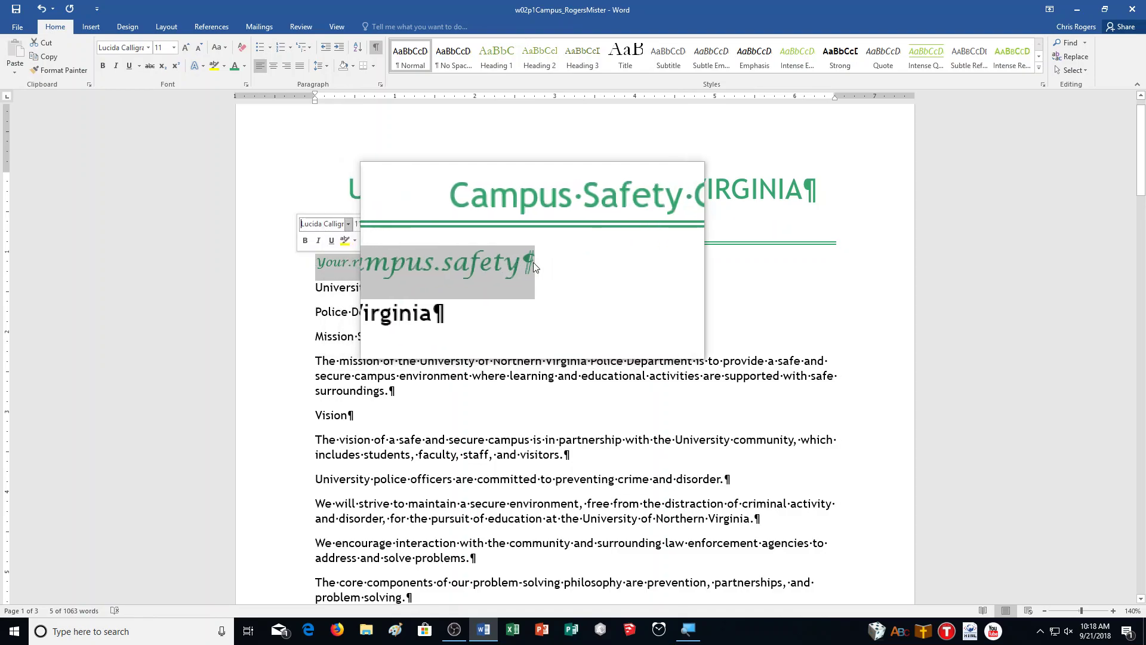
Step: Insert the w02p1Campus picture from the Downloads folder at the end of the "Your reference to campus safety" line
{"action": "left_click", "coordinate": [538, 263]}
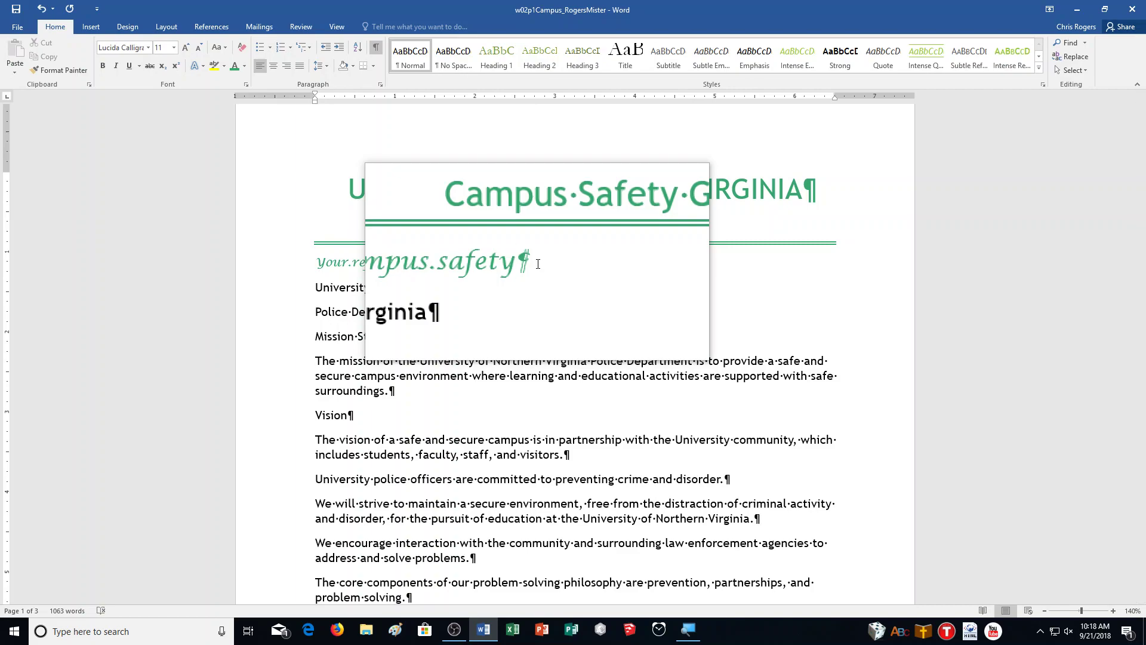
{"action": "left_click", "coordinate": [95, 25]}
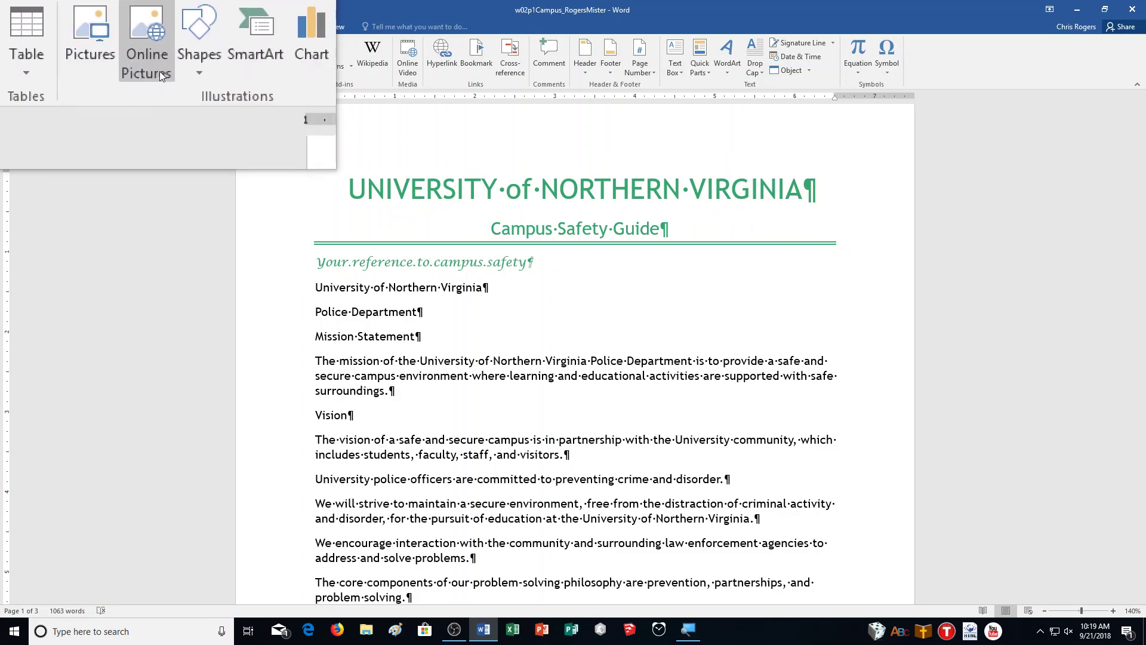
{"action": "left_click", "coordinate": [129, 52]}
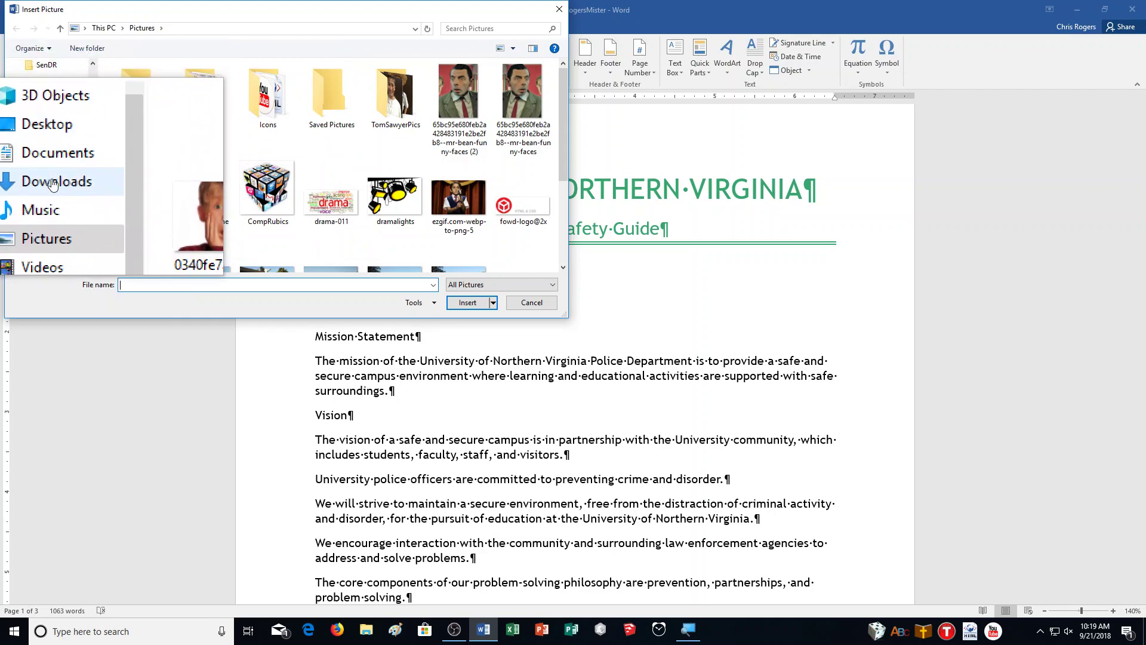
{"action": "left_click", "coordinate": [52, 183]}
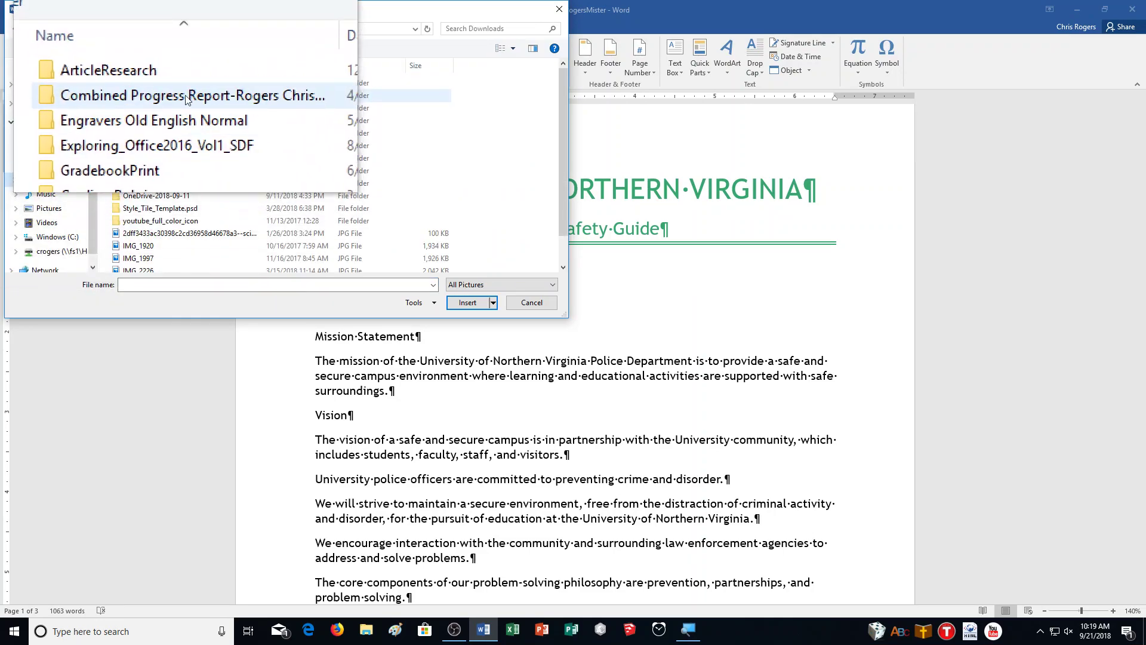
{"action": "scroll", "coordinate": [186, 99], "scroll_direction": "down", "scroll_amount": 3}
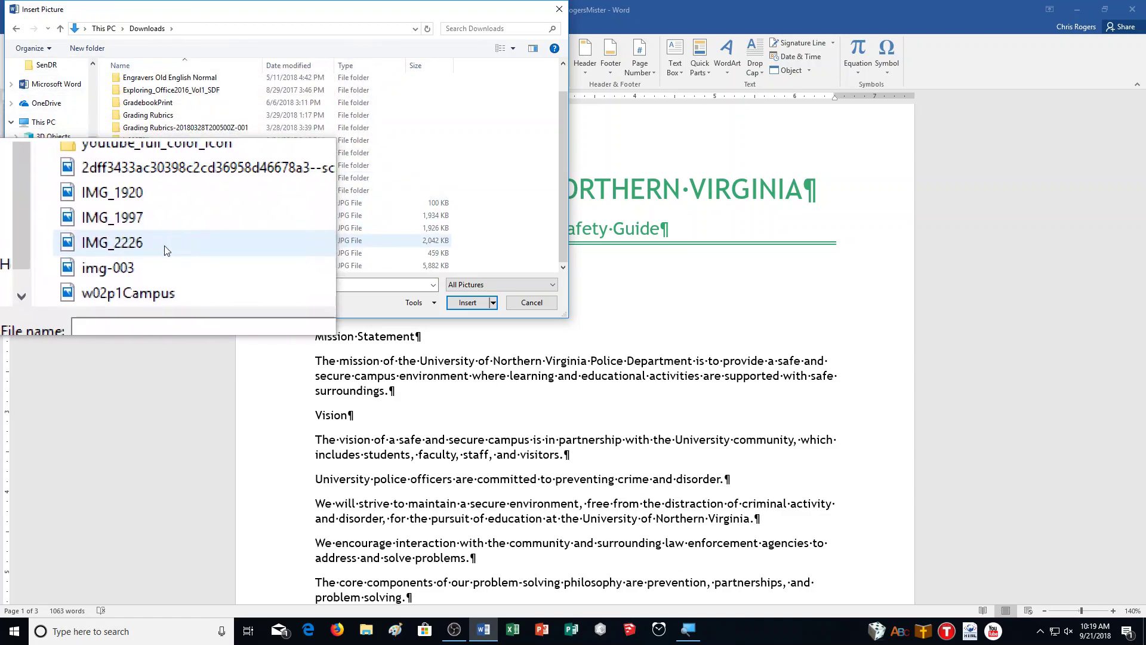
{"action": "left_click", "coordinate": [156, 268]}
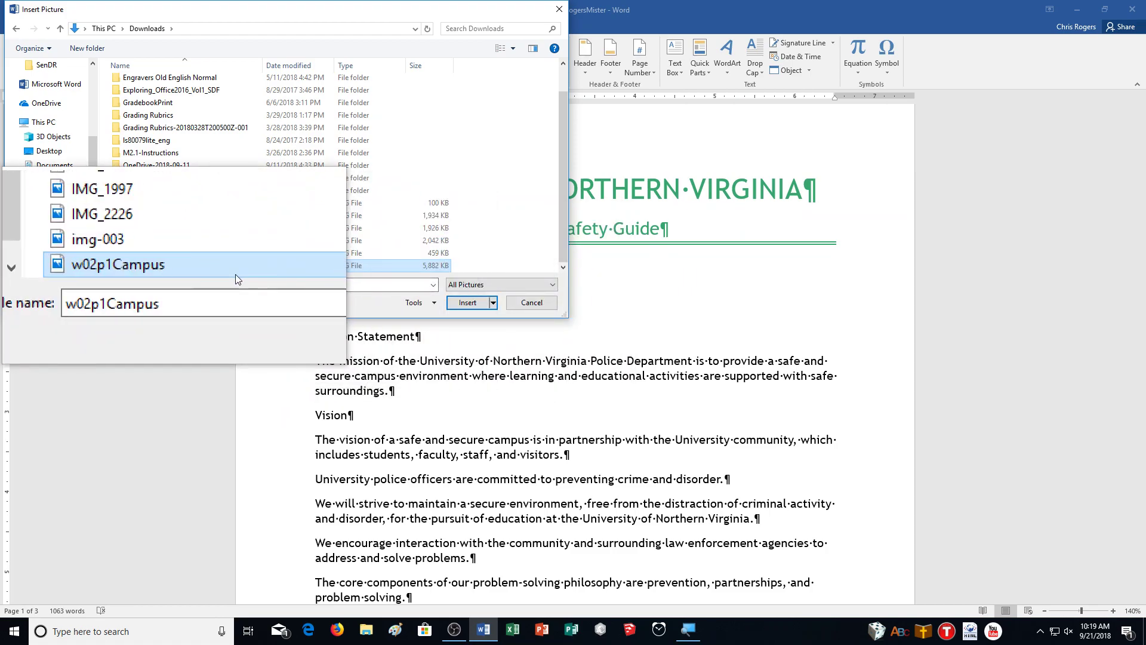
{"action": "left_click", "coordinate": [466, 301]}
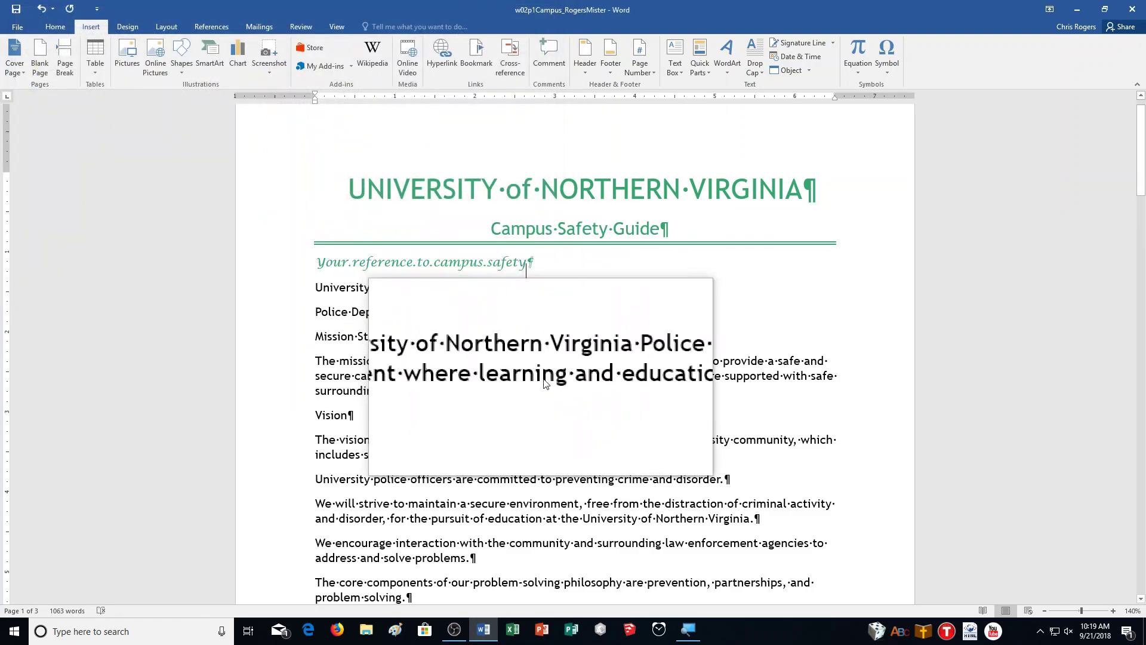
Step: Set the height of the inserted campus picture to 5 inches
{"action": "scroll", "coordinate": [217, 199], "scroll_direction": "down", "scroll_amount": 1}
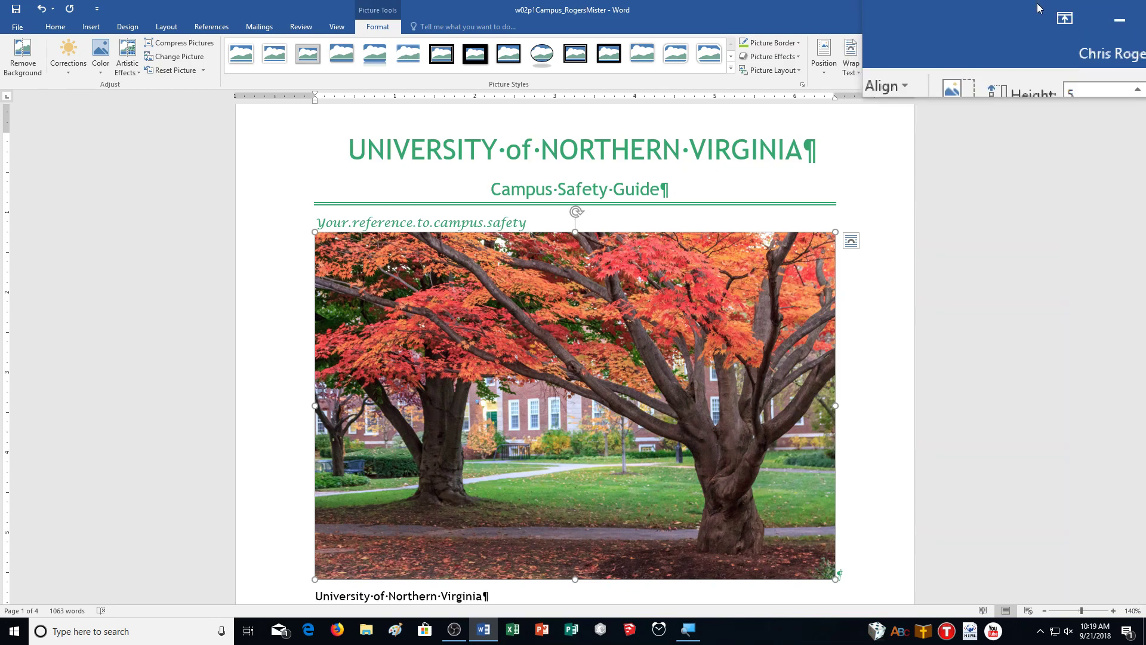
{"action": "type", "text": "5"}
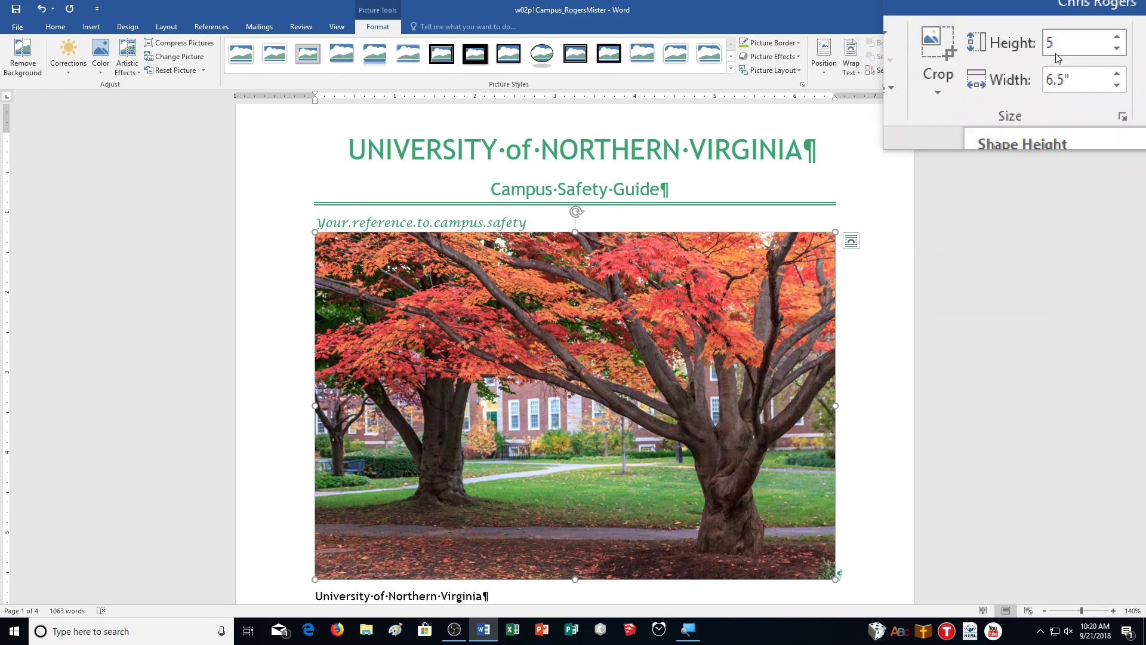
{"action": "key", "text": "Return"}
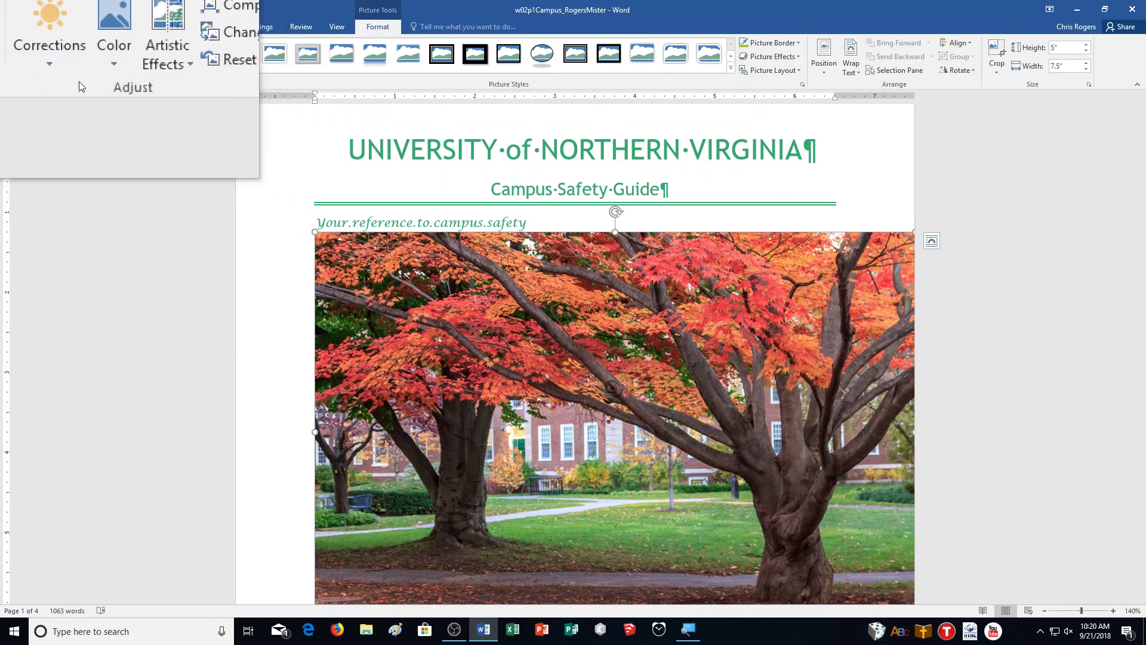
Step: Apply the Brightness: 0% (Normal) Contrast: +20% correction to the campus picture and reopen the picture corrections
{"action": "left_click", "coordinate": [71, 55]}
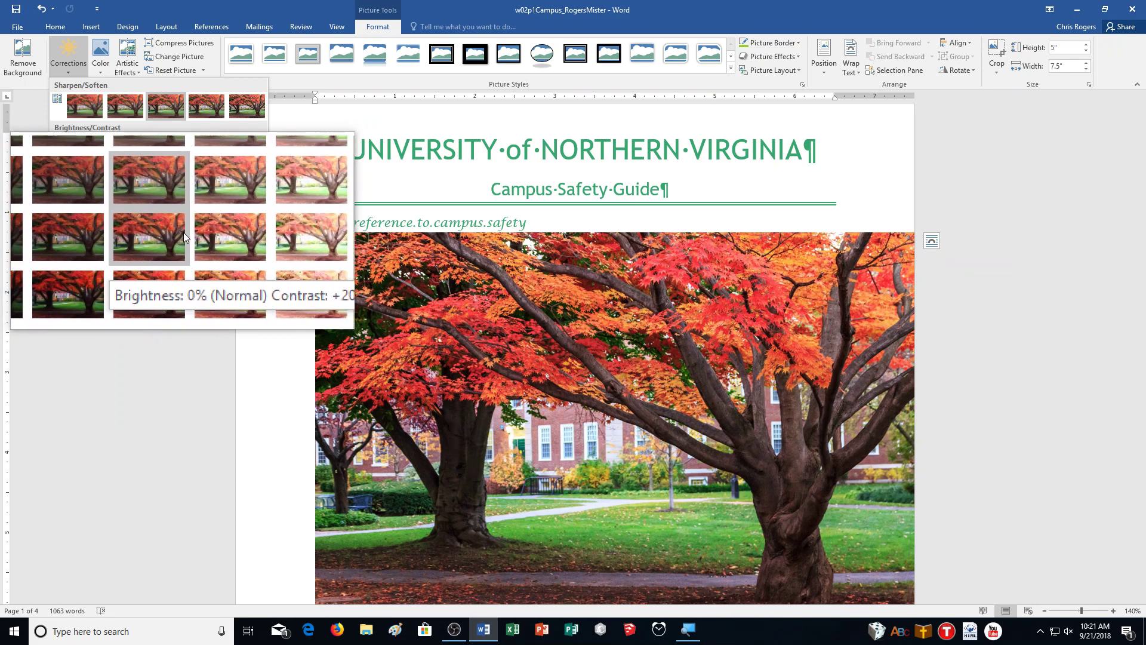
{"action": "left_click", "coordinate": [184, 231]}
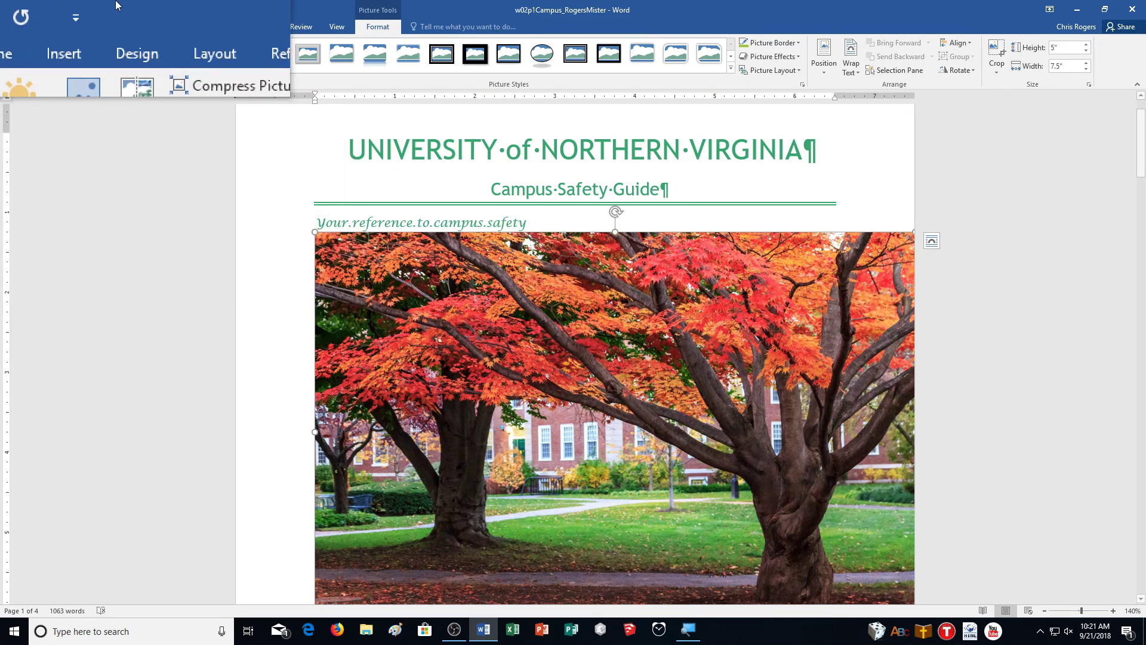
{"action": "left_click", "coordinate": [69, 56]}
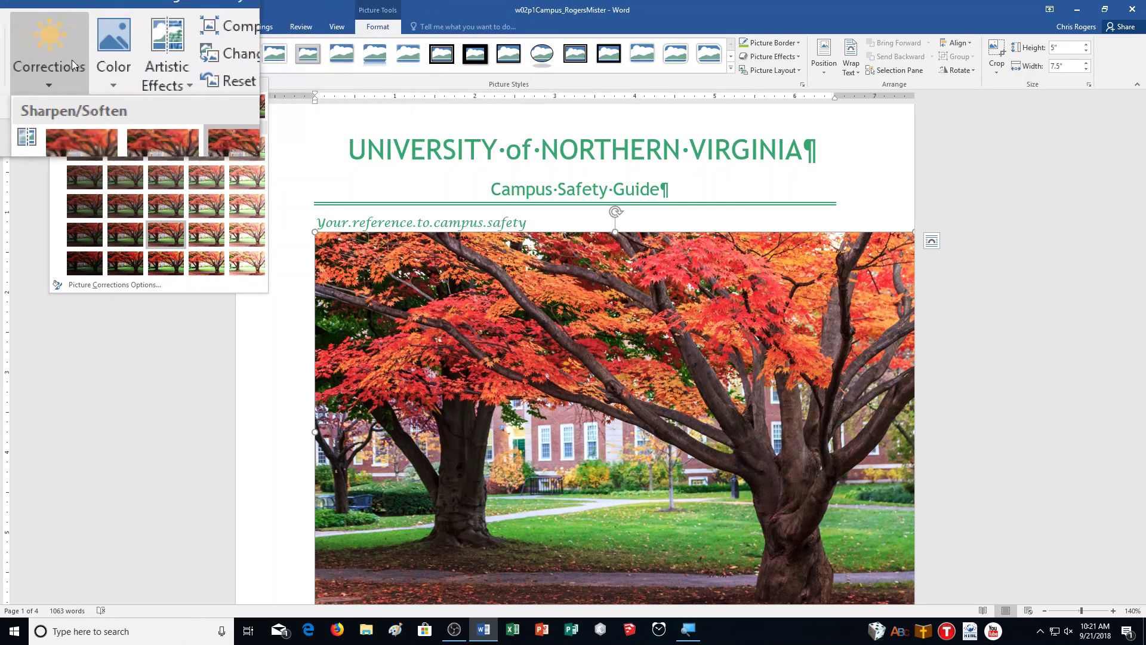
Step: Insert a page break before the "University of Northern Virginia" line below the campus picture
{"action": "left_click", "coordinate": [71, 60]}
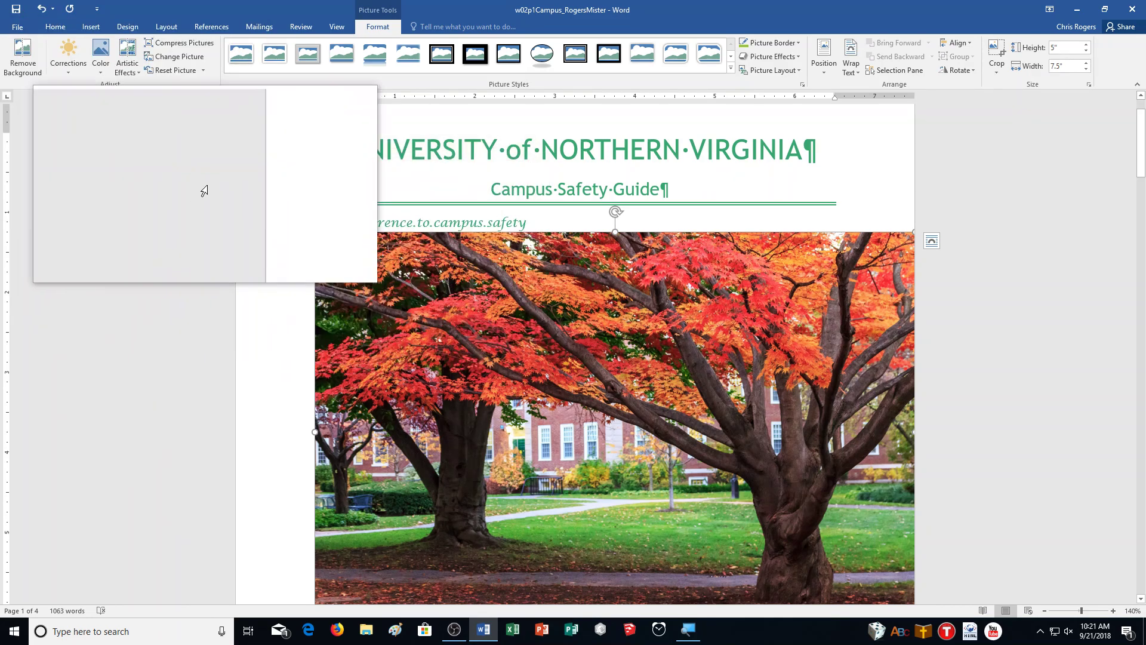
{"action": "left_click", "coordinate": [347, 149]}
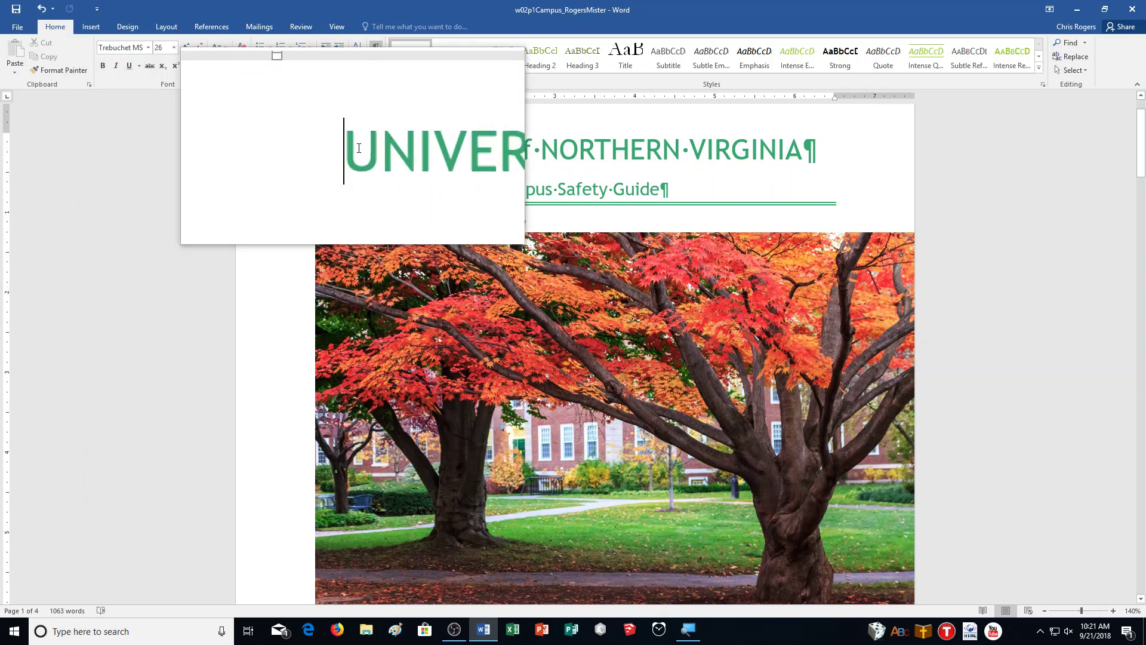
{"action": "scroll", "coordinate": [359, 148], "scroll_direction": "down", "scroll_amount": 3}
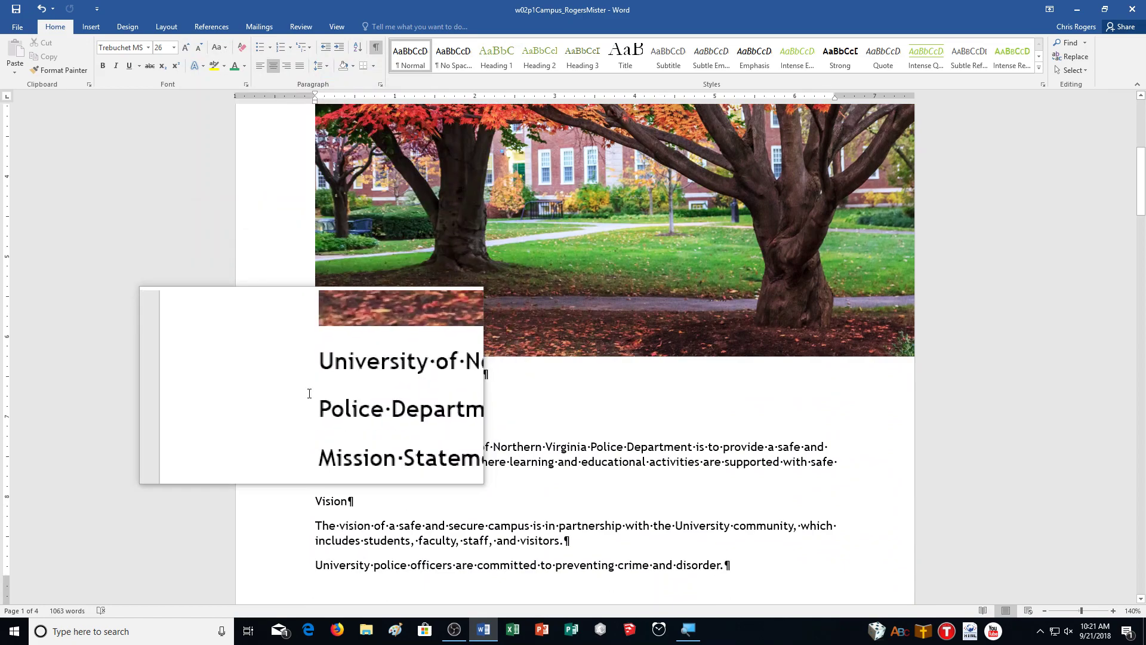
{"action": "left_click", "coordinate": [312, 372]}
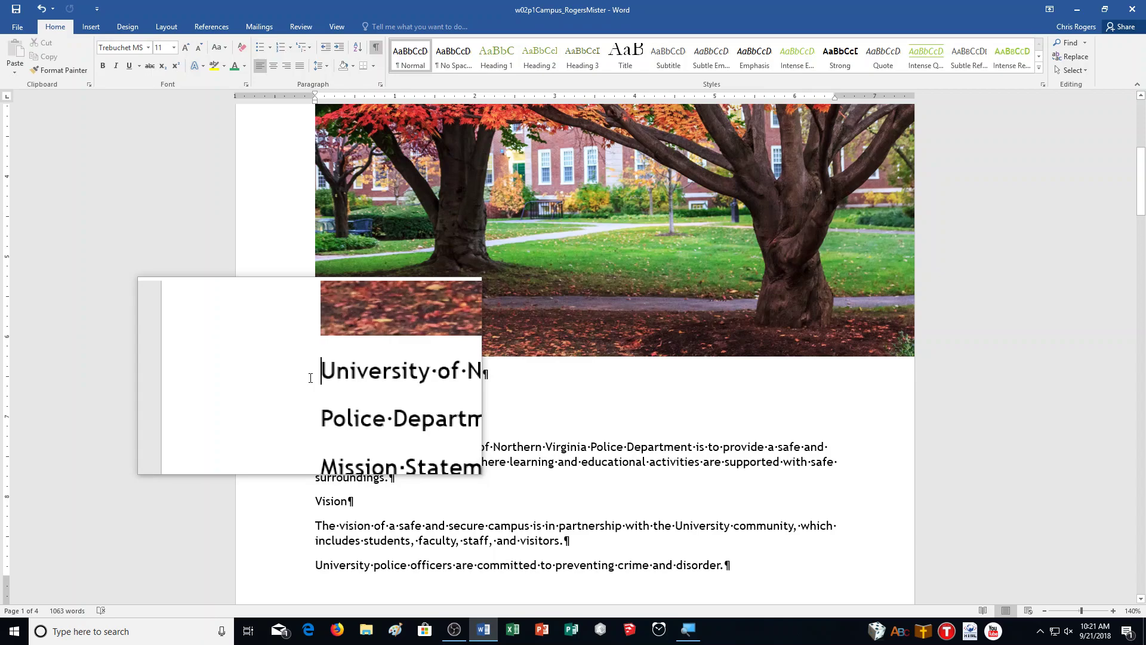
{"action": "key", "text": "ctrl+Return"}
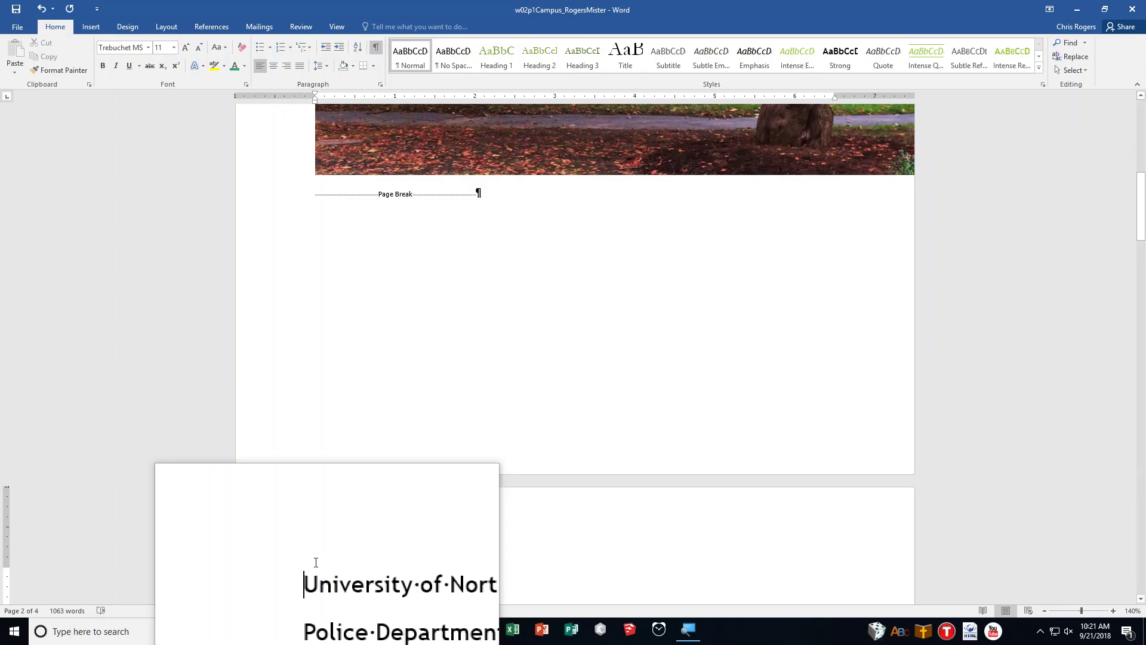
Step: Copy the first title line's formatting to the "University of Northern Virginia" line on page 2 and set its font color to Black, Text 1
{"action": "scroll", "coordinate": [418, 493], "scroll_direction": "up", "scroll_amount": 3}
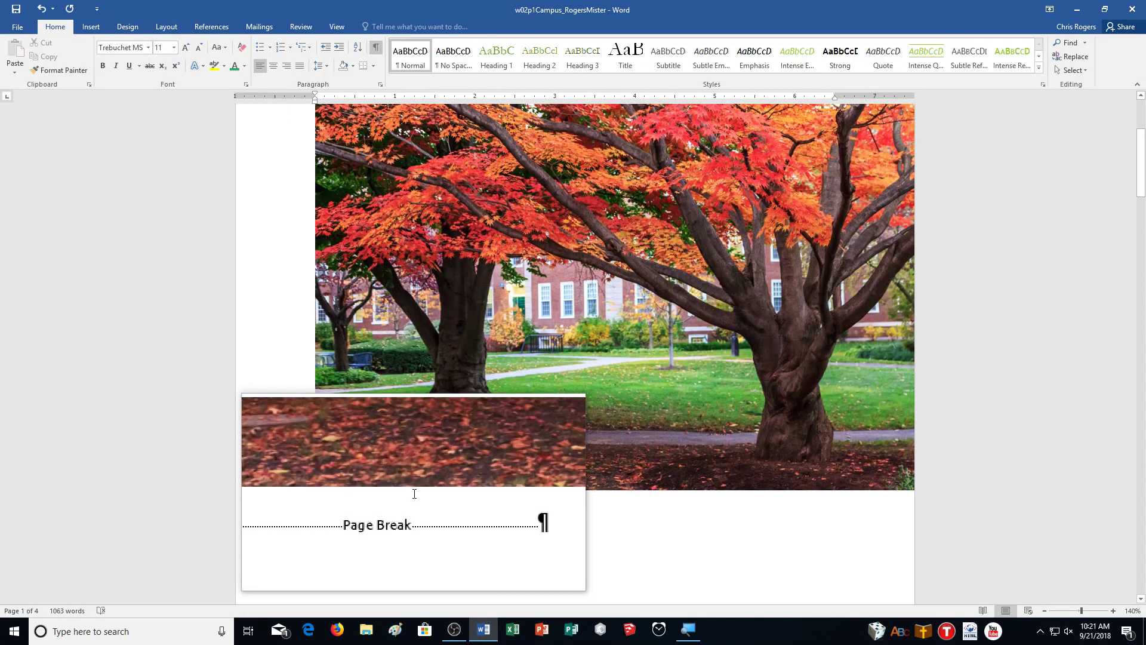
{"action": "scroll", "coordinate": [415, 493], "scroll_direction": "up", "scroll_amount": 4}
{"action": "scroll", "coordinate": [413, 493], "scroll_direction": "up", "scroll_amount": 1}
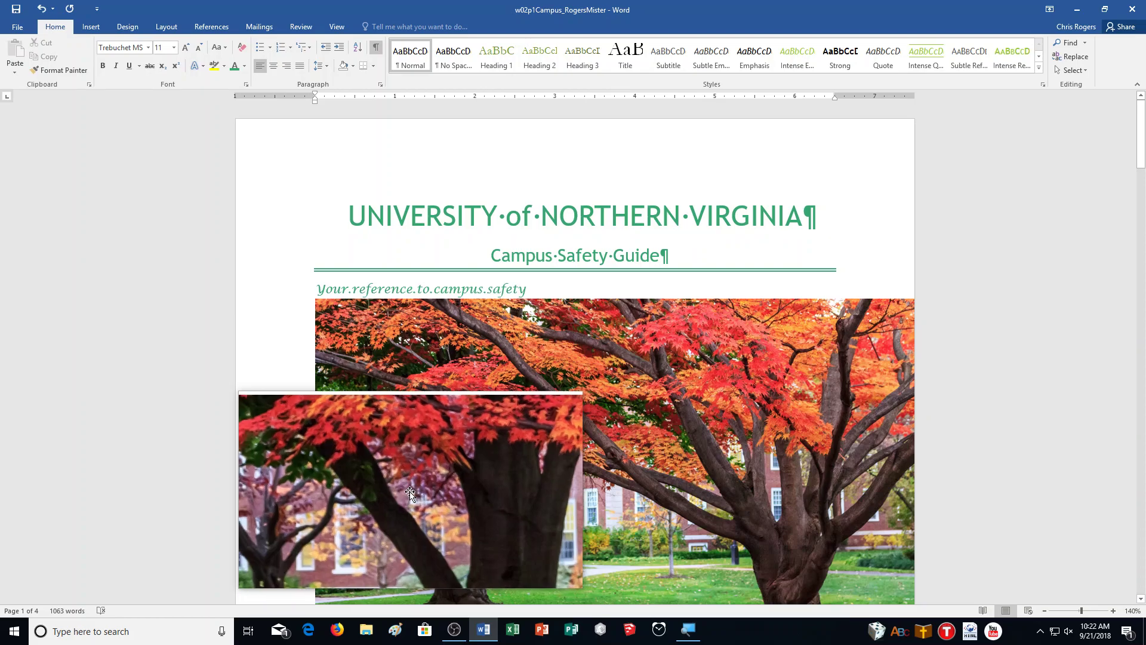
{"action": "left_click", "coordinate": [256, 224]}
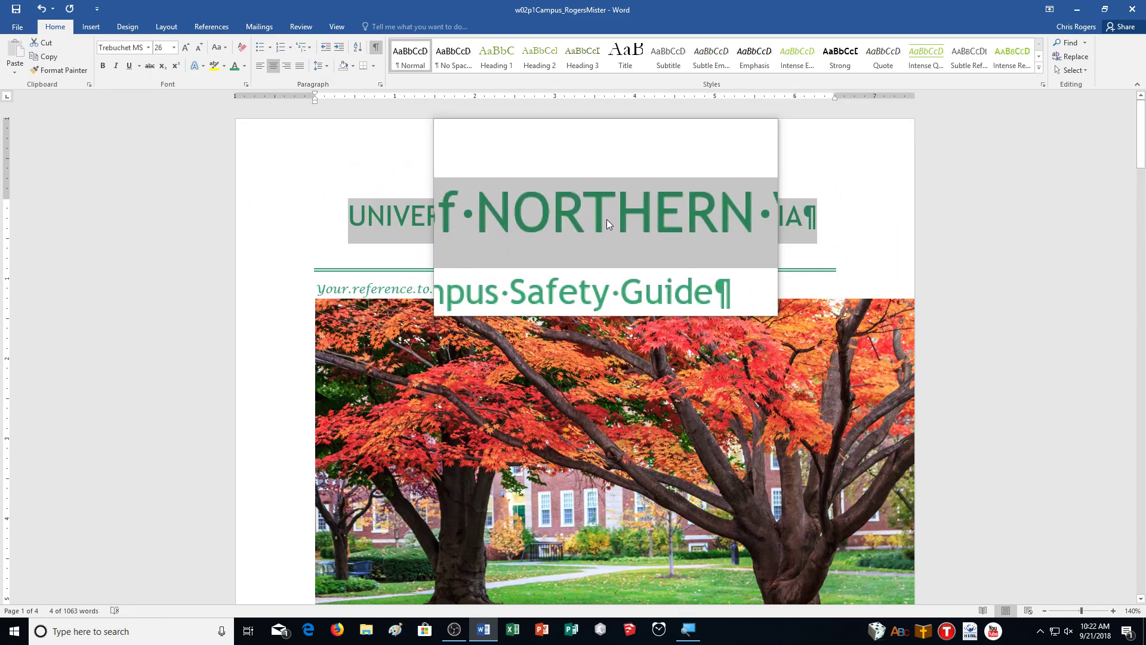
{"action": "scroll", "coordinate": [608, 227], "scroll_direction": "down", "scroll_amount": 5}
{"action": "scroll", "coordinate": [609, 234], "scroll_direction": "up", "scroll_amount": 3}
{"action": "scroll", "coordinate": [607, 236], "scroll_direction": "up", "scroll_amount": 1}
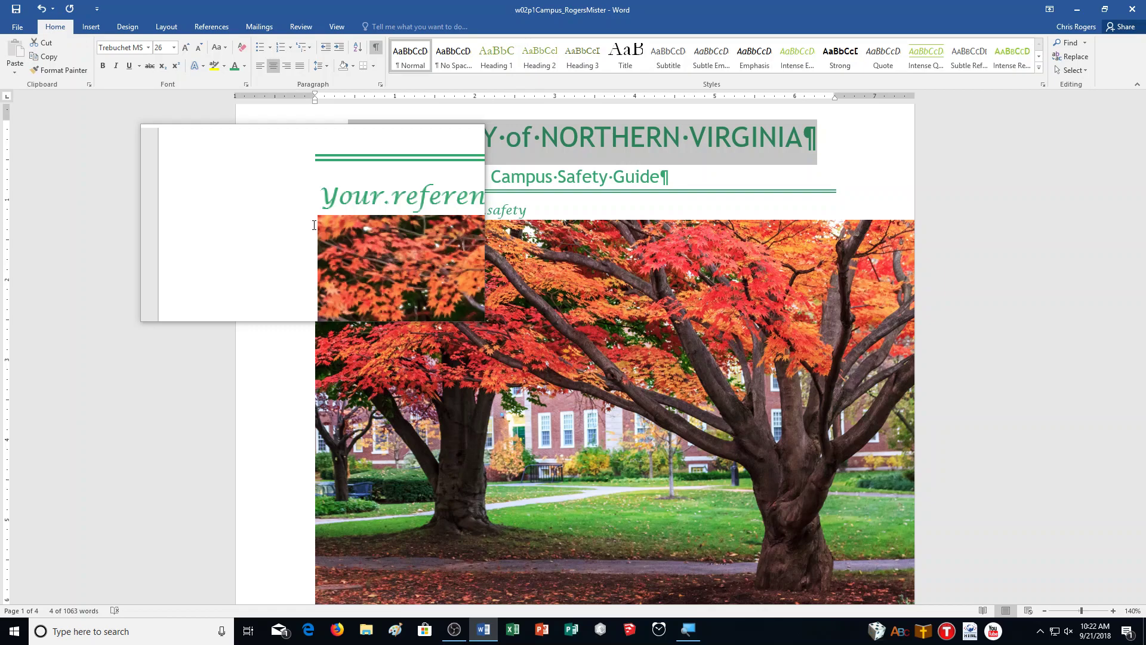
{"action": "scroll", "coordinate": [314, 225], "scroll_direction": "down", "scroll_amount": 10}
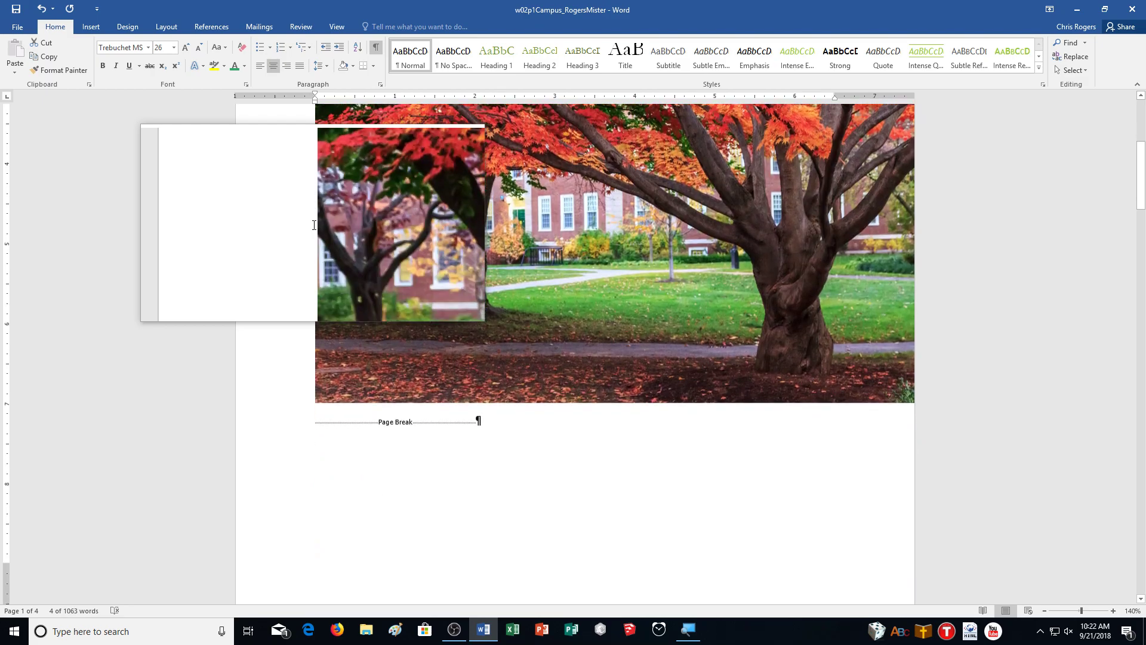
{"action": "scroll", "coordinate": [314, 225], "scroll_direction": "up", "scroll_amount": 10}
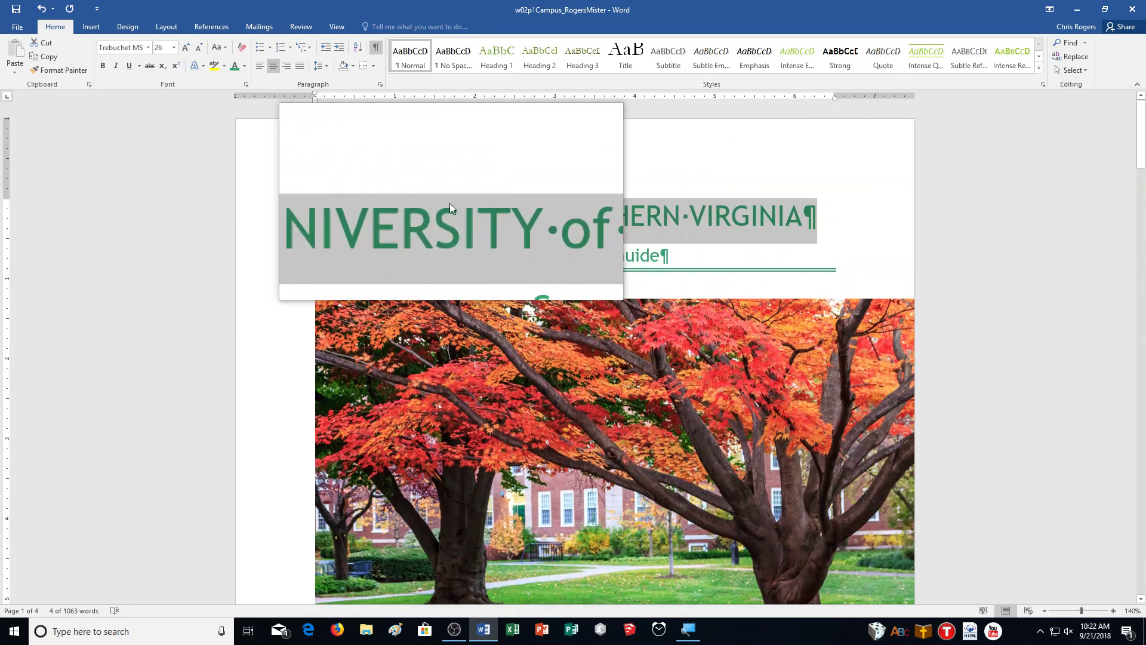
{"action": "left_click", "coordinate": [53, 72]}
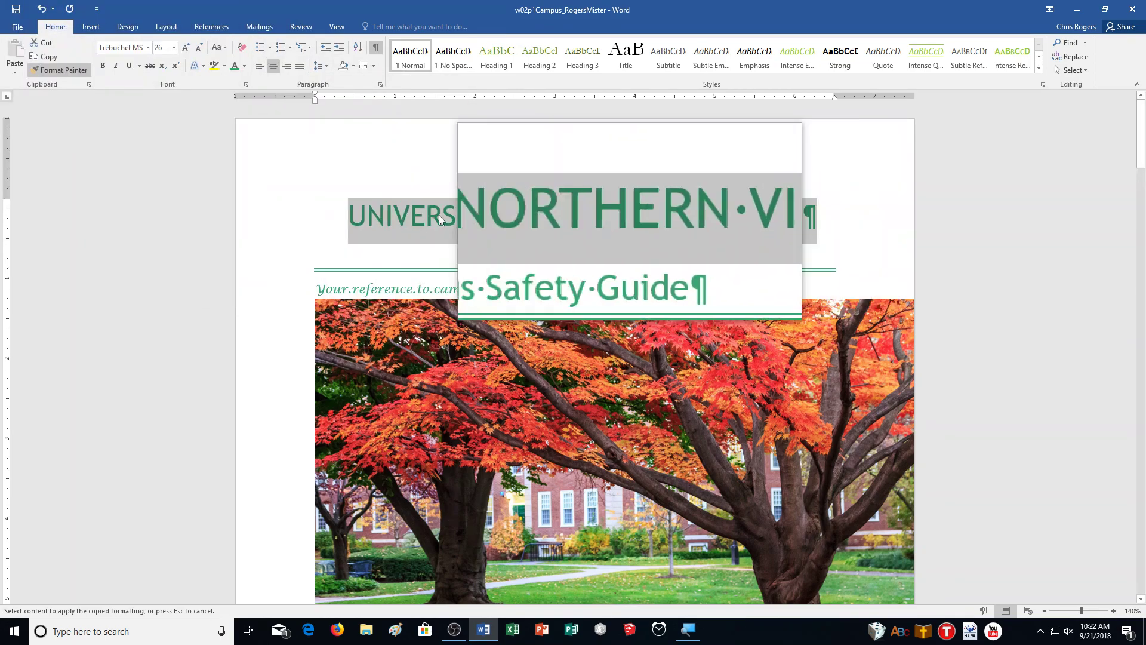
{"action": "scroll", "coordinate": [360, 465], "scroll_direction": "down", "scroll_amount": 4}
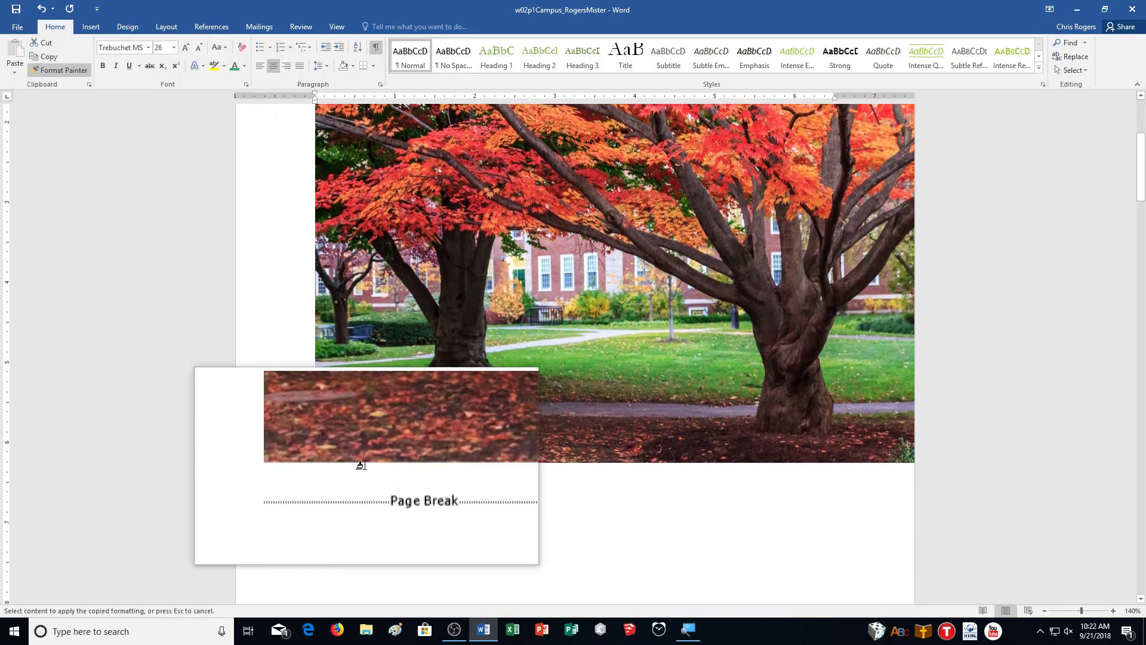
{"action": "scroll", "coordinate": [360, 465], "scroll_direction": "down", "scroll_amount": 9}
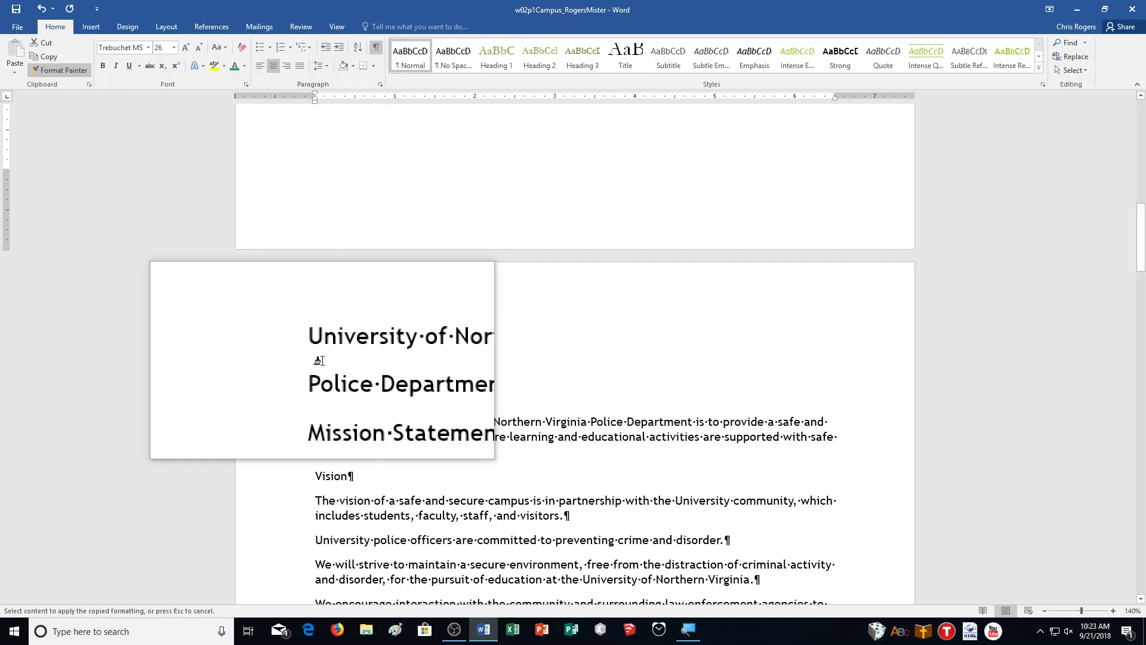
{"action": "left_click_drag", "start_coordinate": [310, 348], "coordinate": [483, 353]}
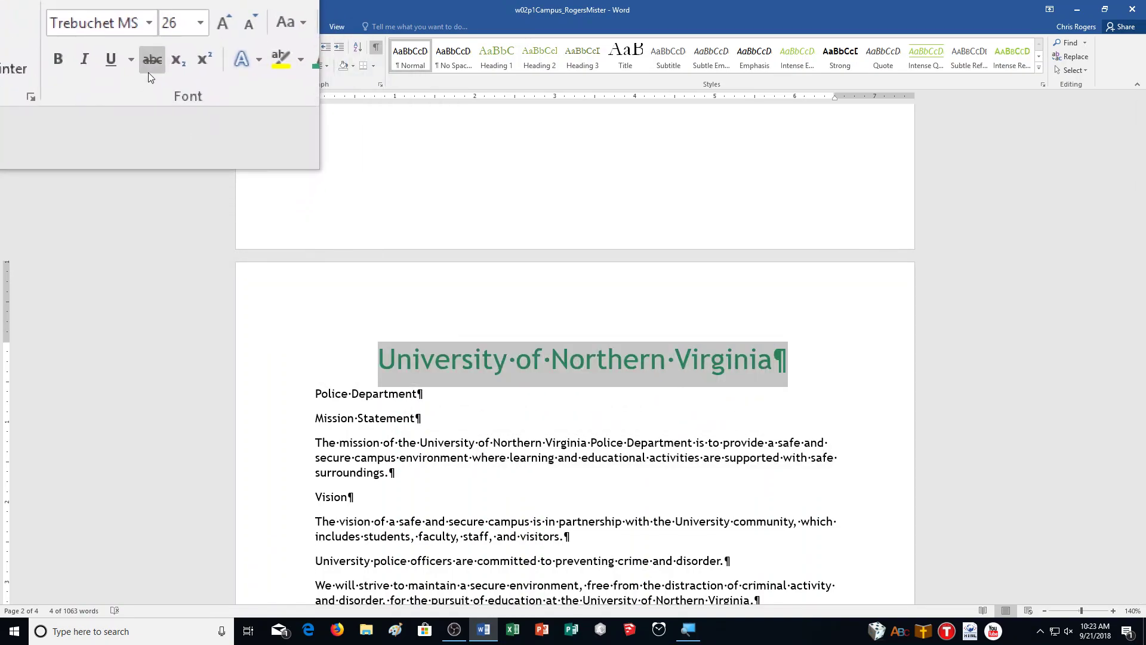
{"action": "left_click", "coordinate": [243, 65]}
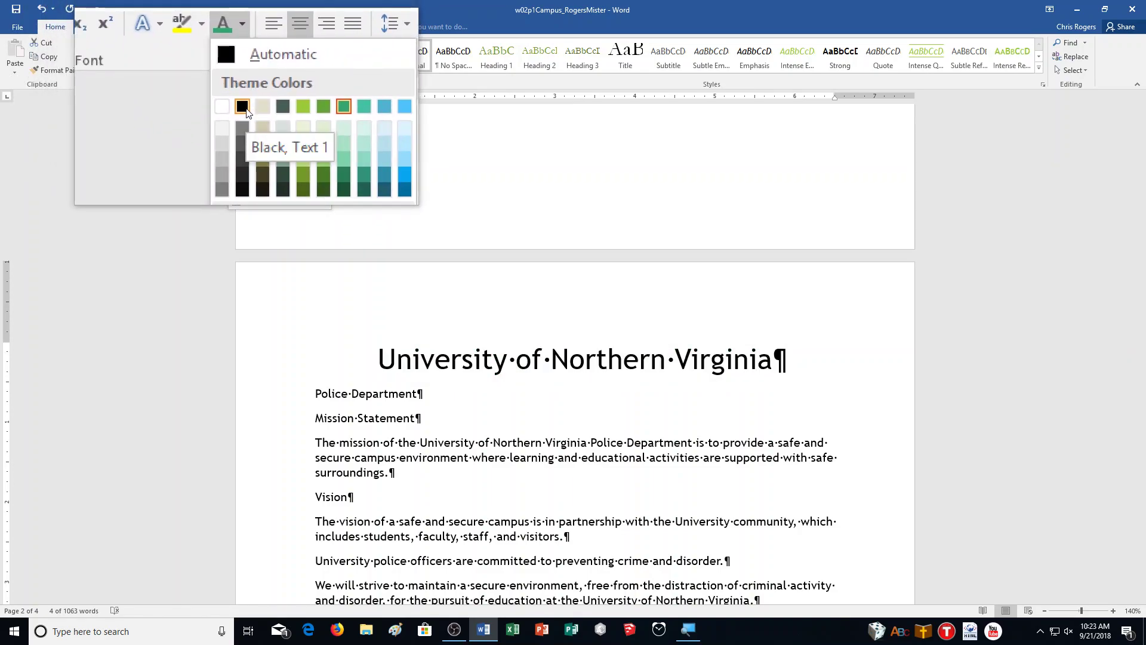
{"action": "left_click", "coordinate": [247, 112]}
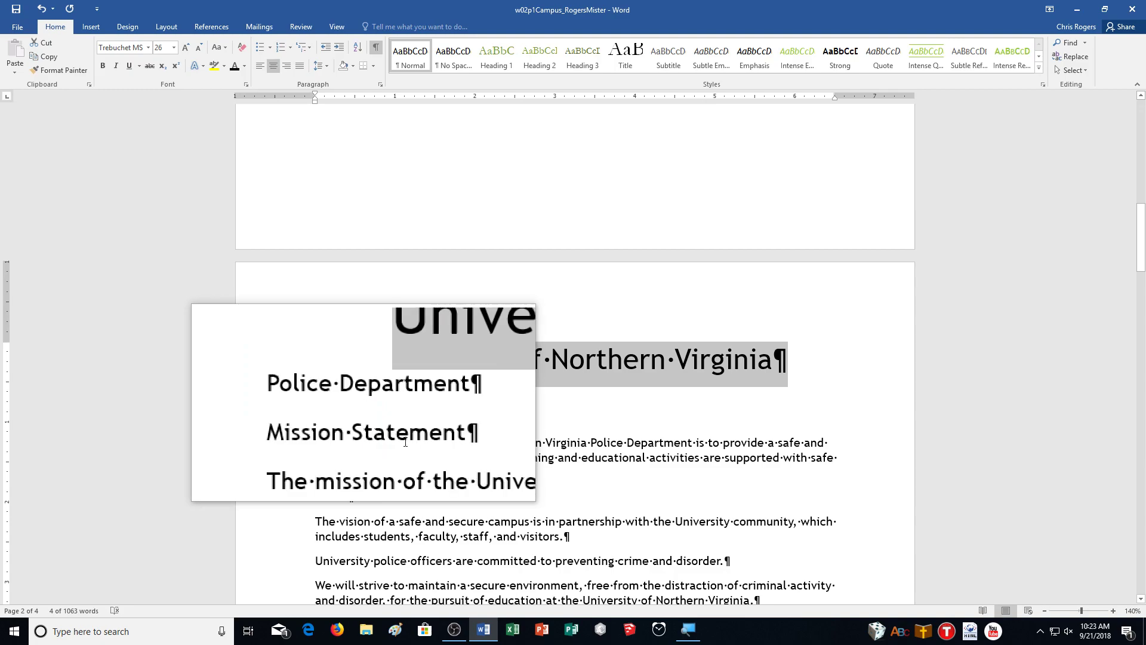
Step: Center the "Police Department" line and format it bold and italic with font size 16
{"action": "left_click", "coordinate": [293, 406]}
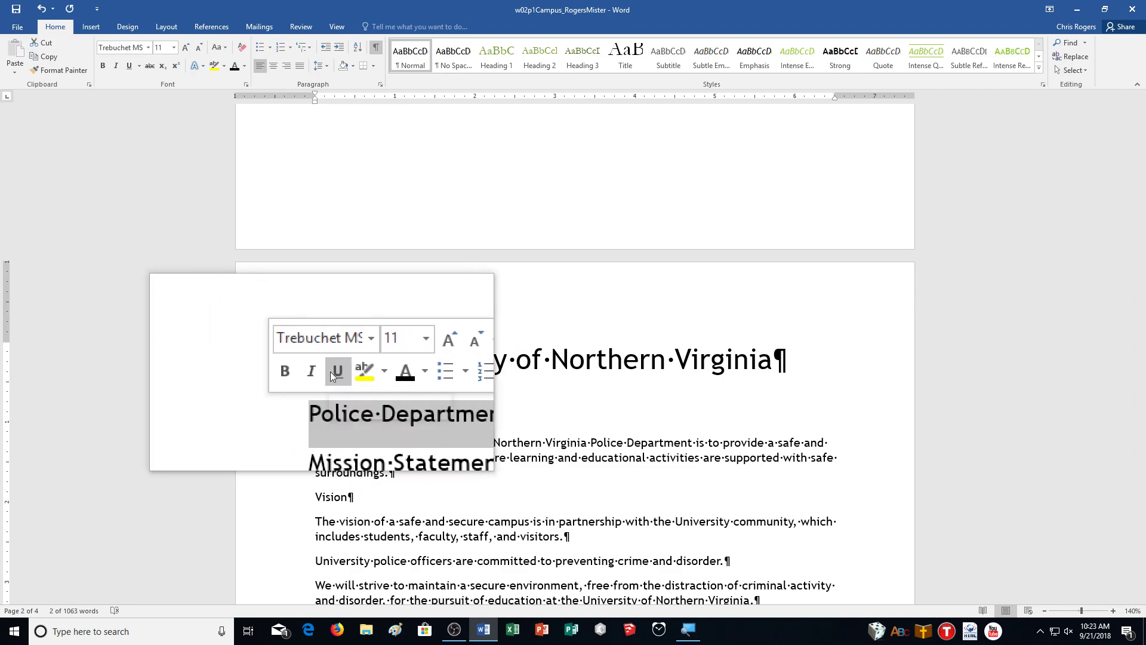
{"action": "left_click", "coordinate": [274, 68]}
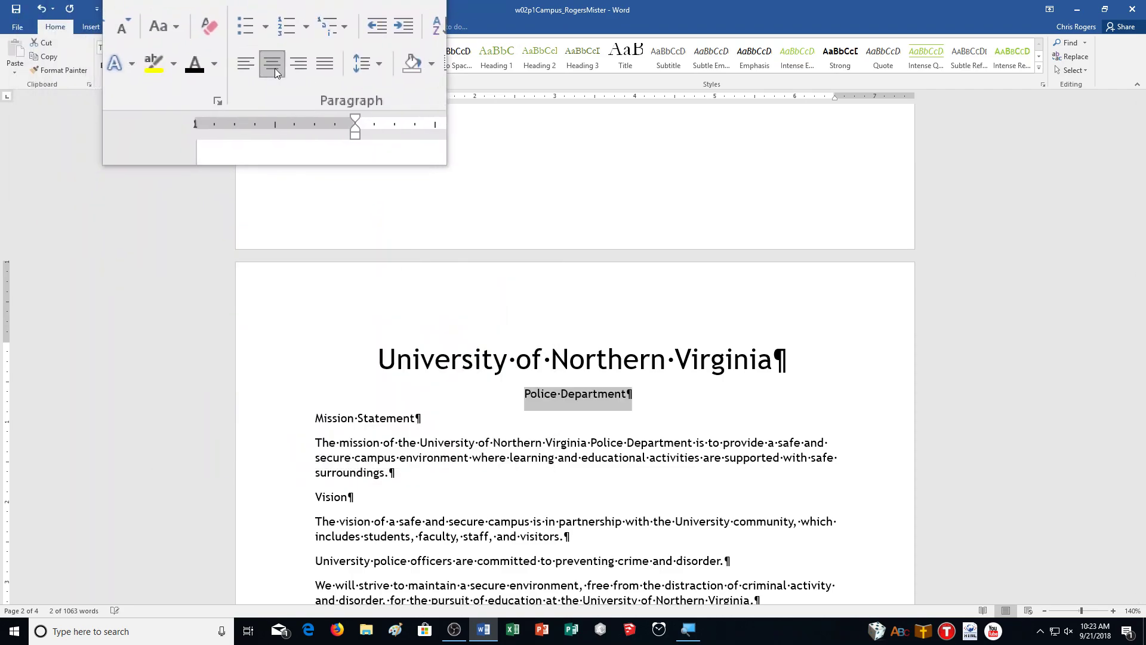
{"action": "left_click", "coordinate": [101, 67]}
{"action": "left_click", "coordinate": [120, 66]}
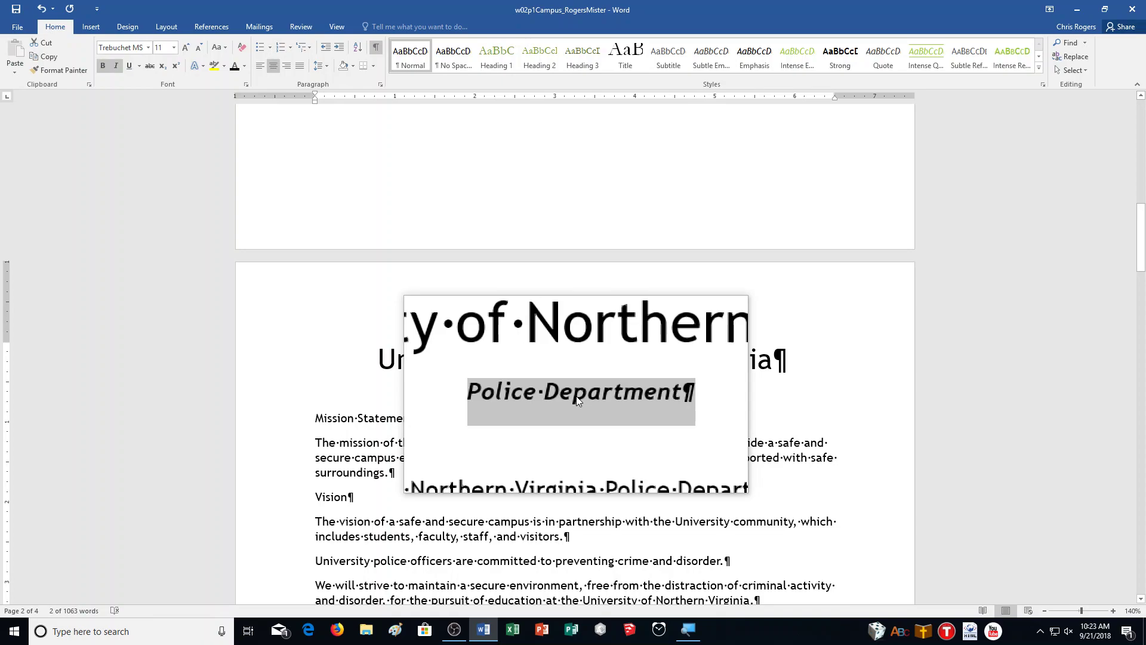
{"action": "left_click", "coordinate": [176, 49]}
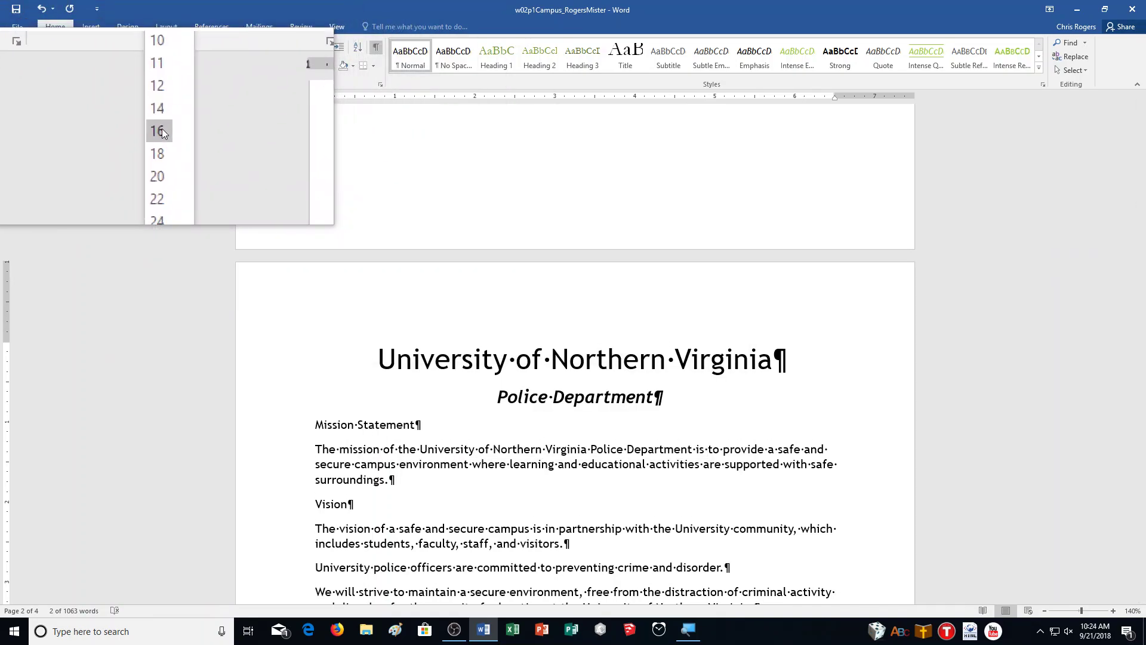
{"action": "left_click", "coordinate": [159, 130]}
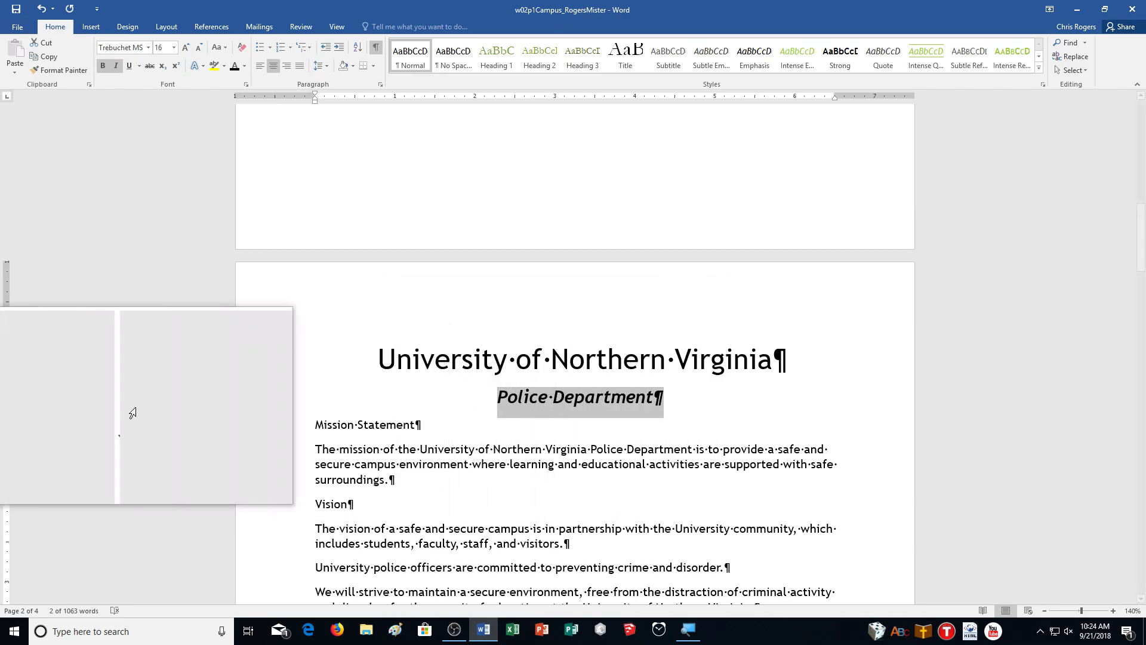
Step: Set line spacing to 1.5 for the paragraphs from "Mission Statement" through the one ending with "problem-solving."
{"action": "scroll", "coordinate": [229, 370], "scroll_direction": "down", "scroll_amount": 1}
{"action": "scroll", "coordinate": [229, 370], "scroll_direction": "down", "scroll_amount": 3}
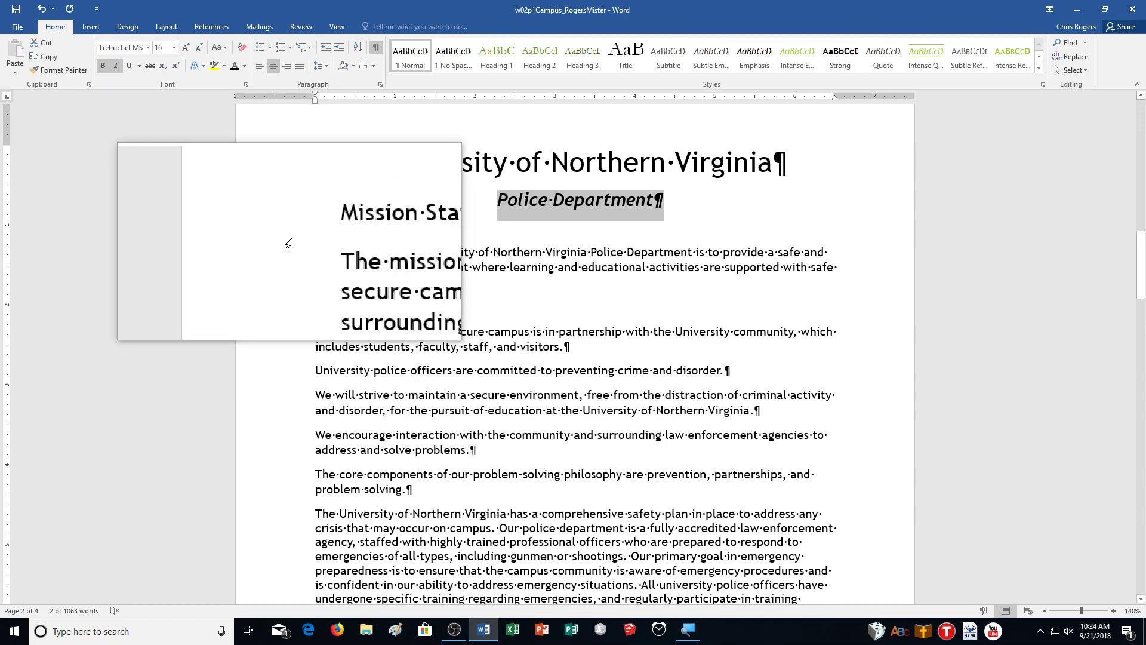
{"action": "left_click_drag", "start_coordinate": [295, 231], "coordinate": [304, 496]}
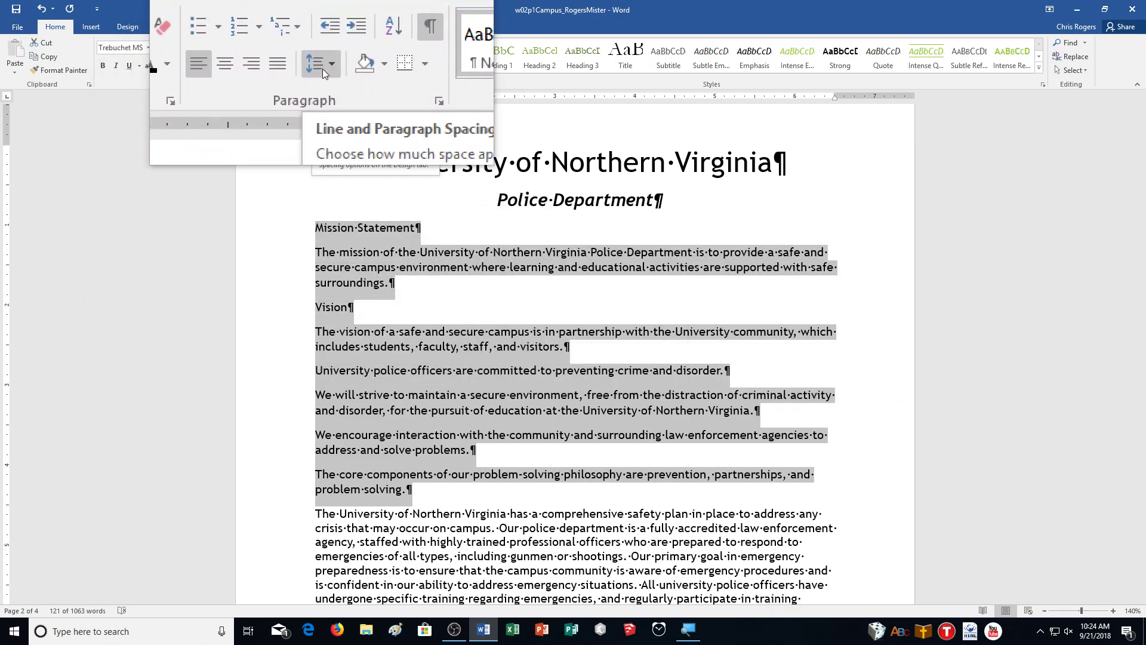
{"action": "left_click", "coordinate": [322, 69]}
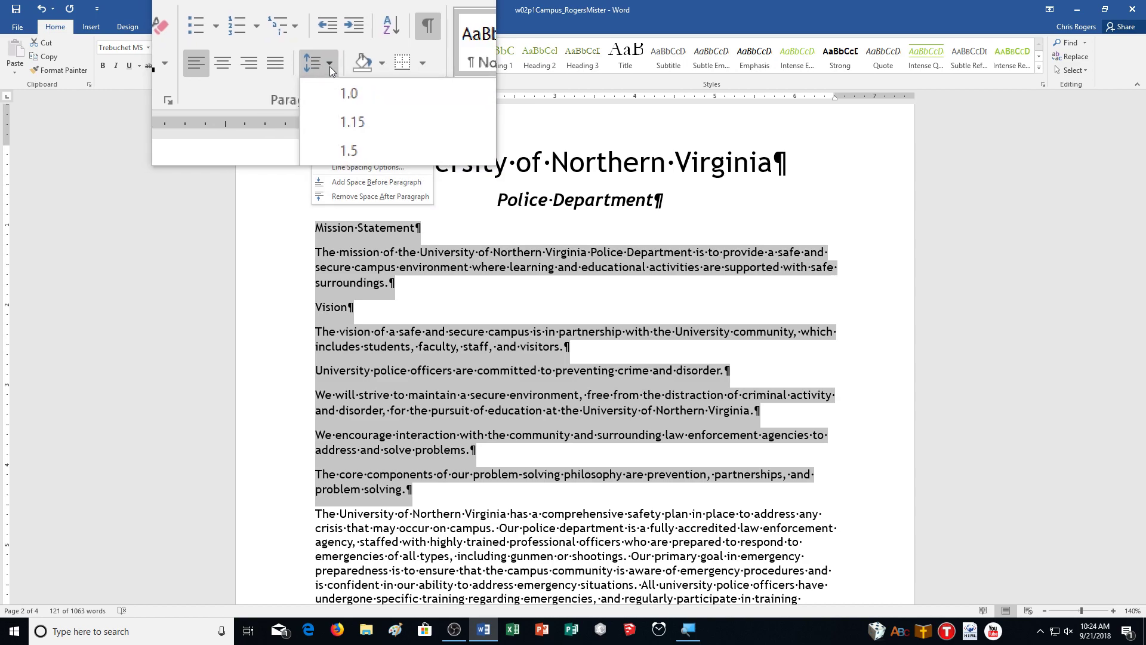
{"action": "left_click", "coordinate": [335, 112]}
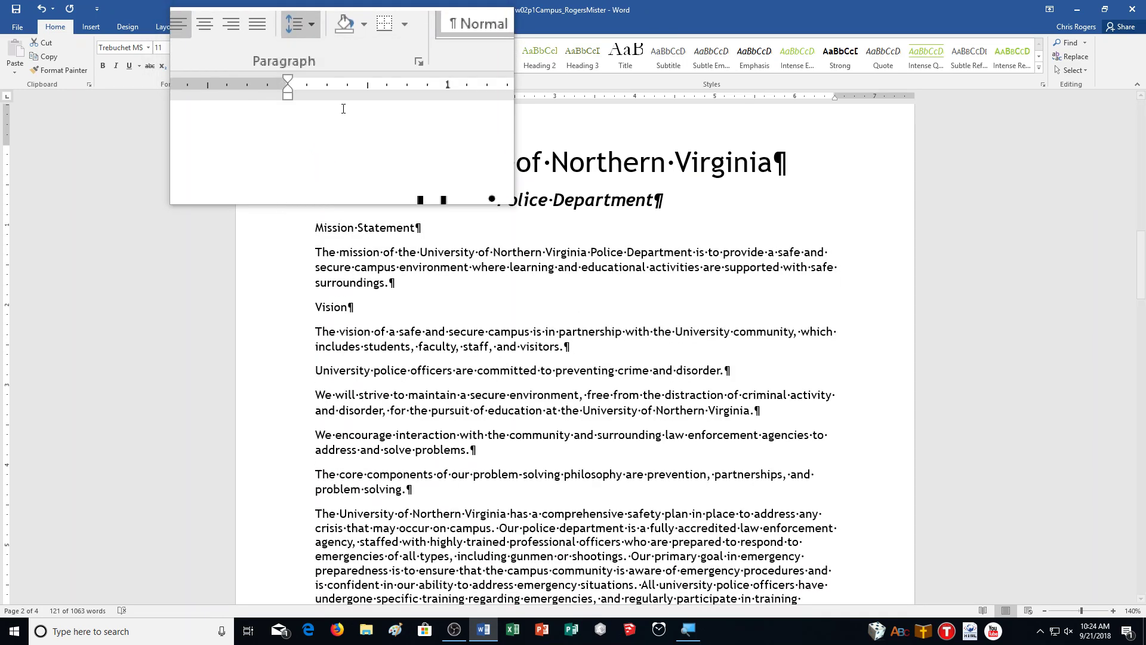
{"action": "left_click", "coordinate": [320, 65]}
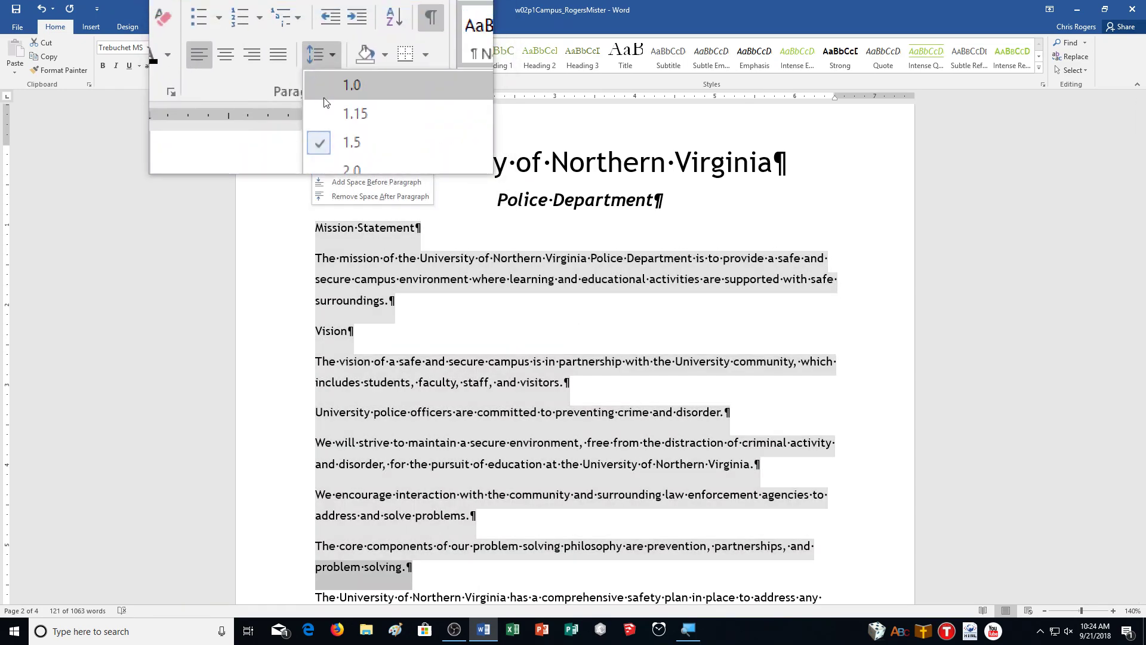
{"action": "key", "text": "Escape"}
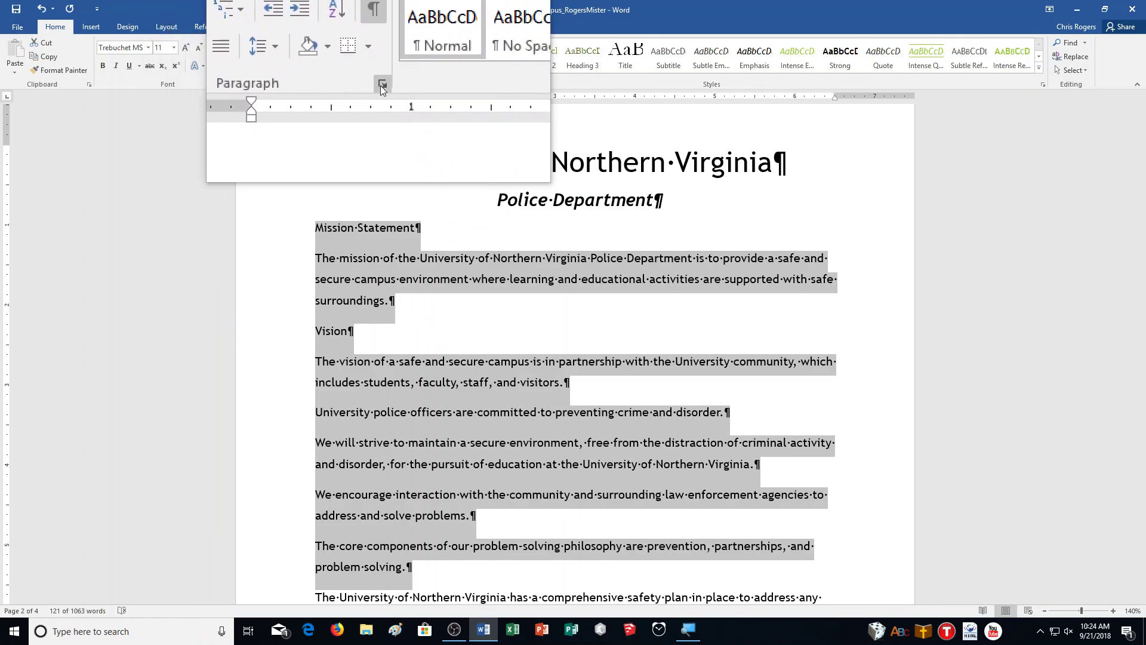
Step: Reduce the spacing after the selected paragraphs from "Mission Statement" through "problem-solving." and deselect them
{"action": "left_click", "coordinate": [382, 86]}
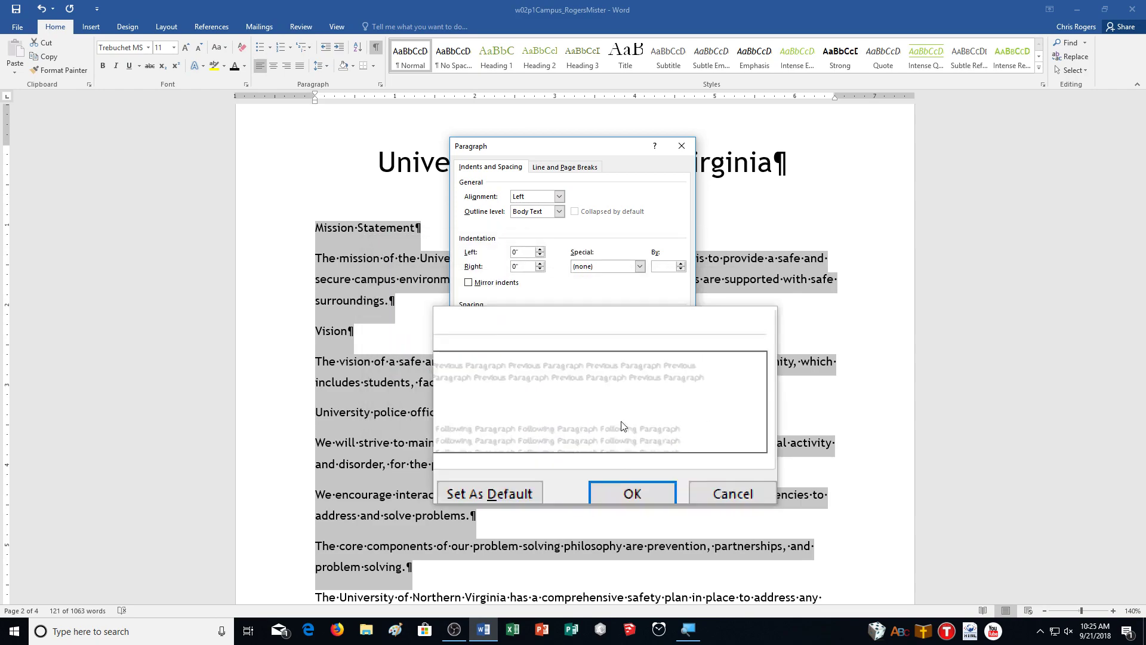
{"action": "left_click", "coordinate": [626, 452]}
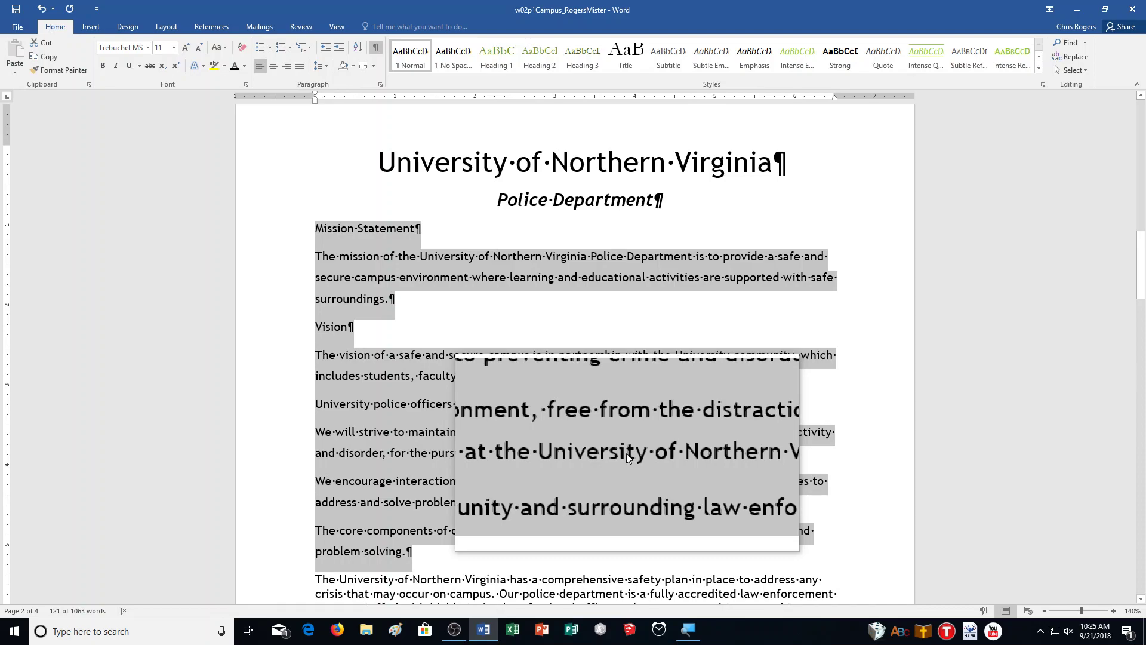
{"action": "scroll", "coordinate": [628, 454], "scroll_direction": "down", "scroll_amount": 2}
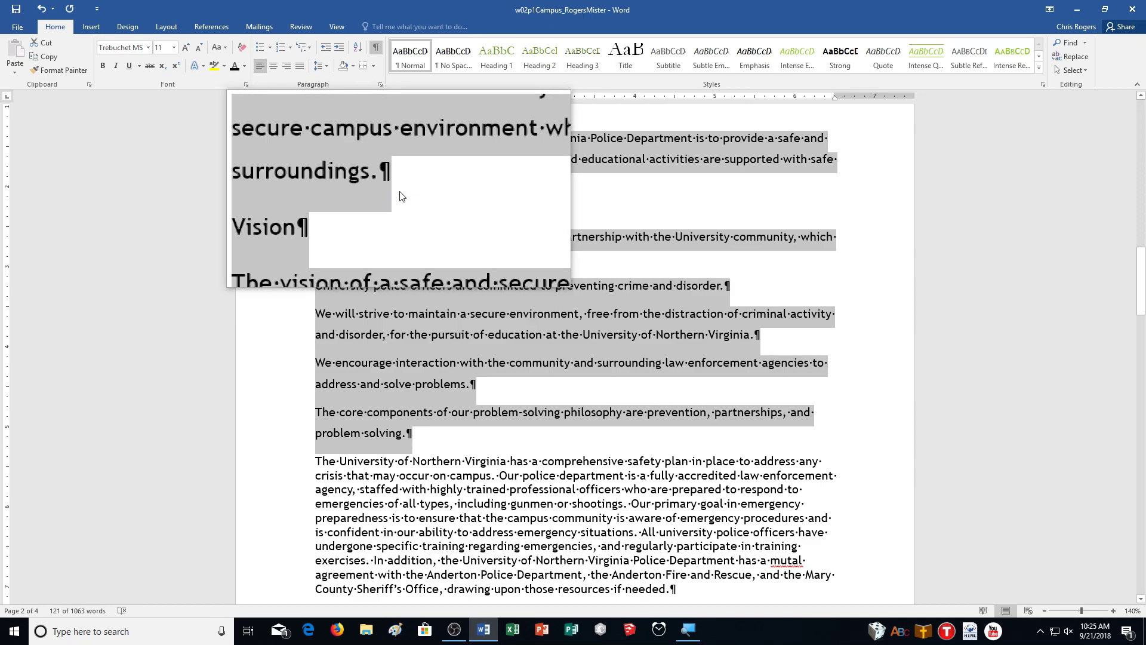
{"action": "left_click", "coordinate": [430, 215]}
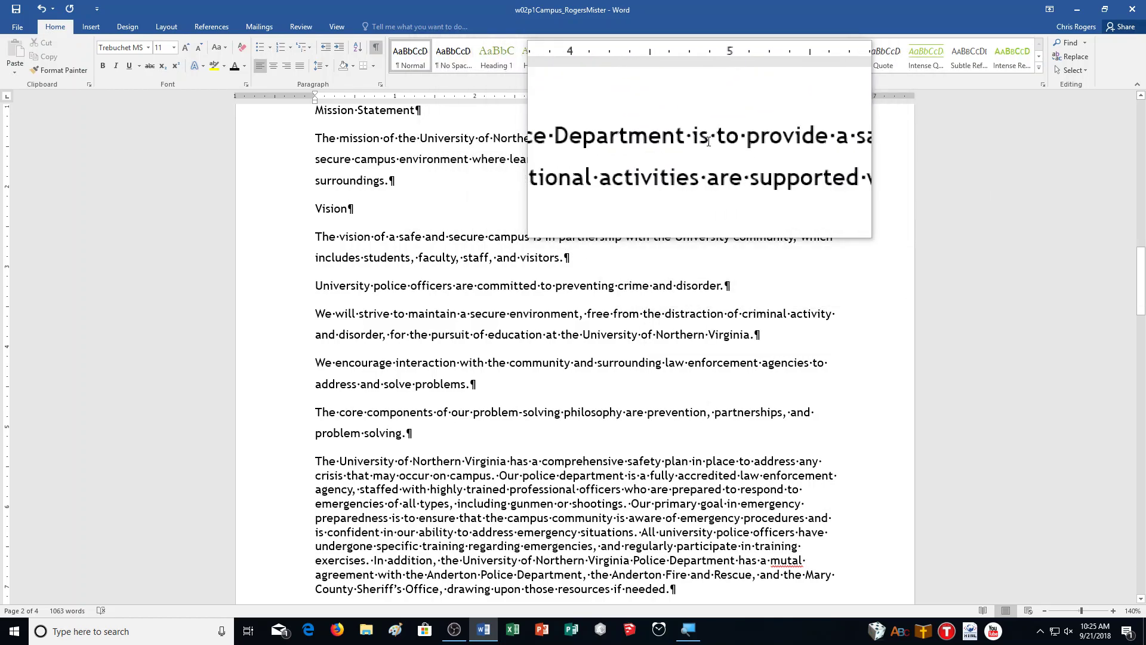
{"action": "left_click", "coordinate": [685, 138]}
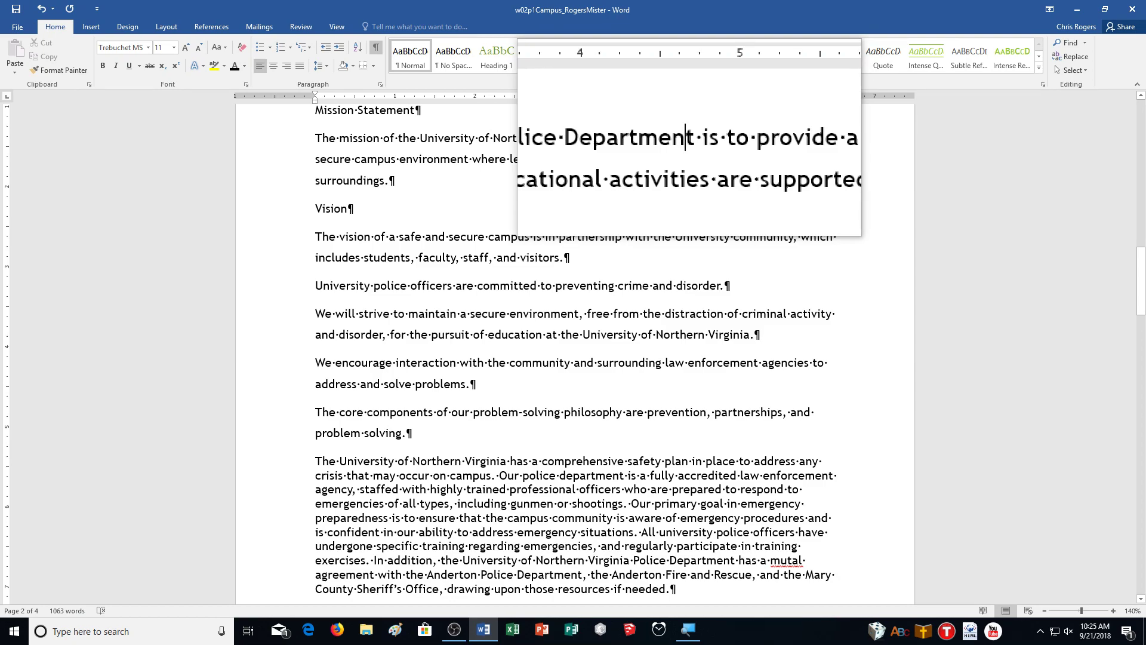
{"action": "key", "text": "Return"}
{"action": "key", "text": "Return"}
{"action": "key", "text": "BackSpace"}
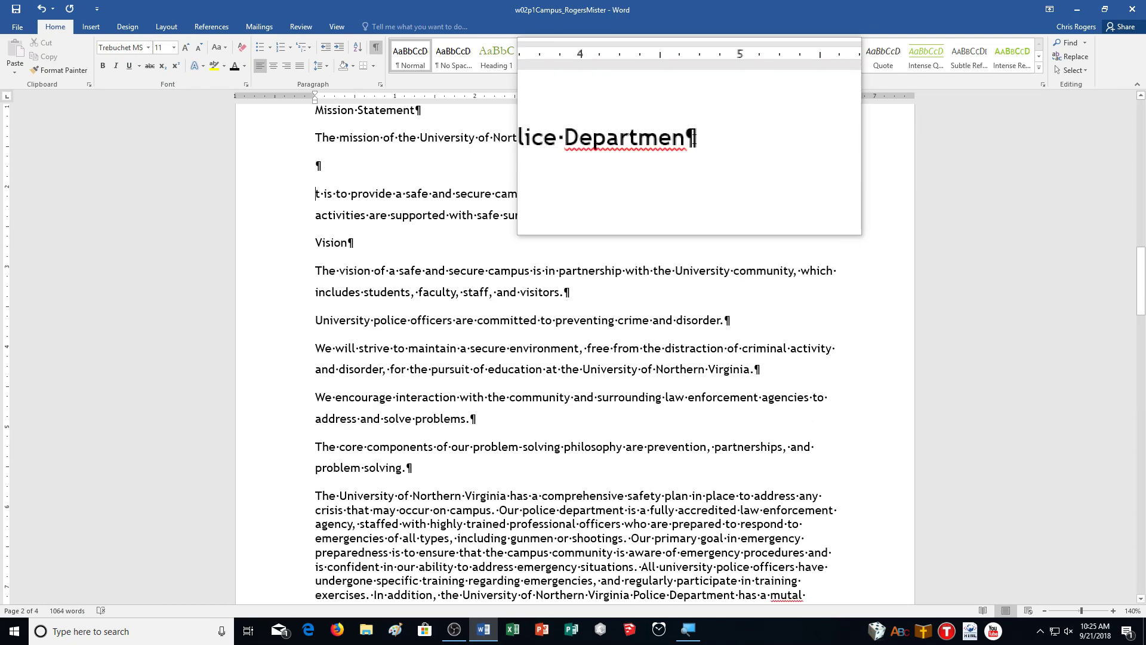
{"action": "key", "text": "BackSpace"}
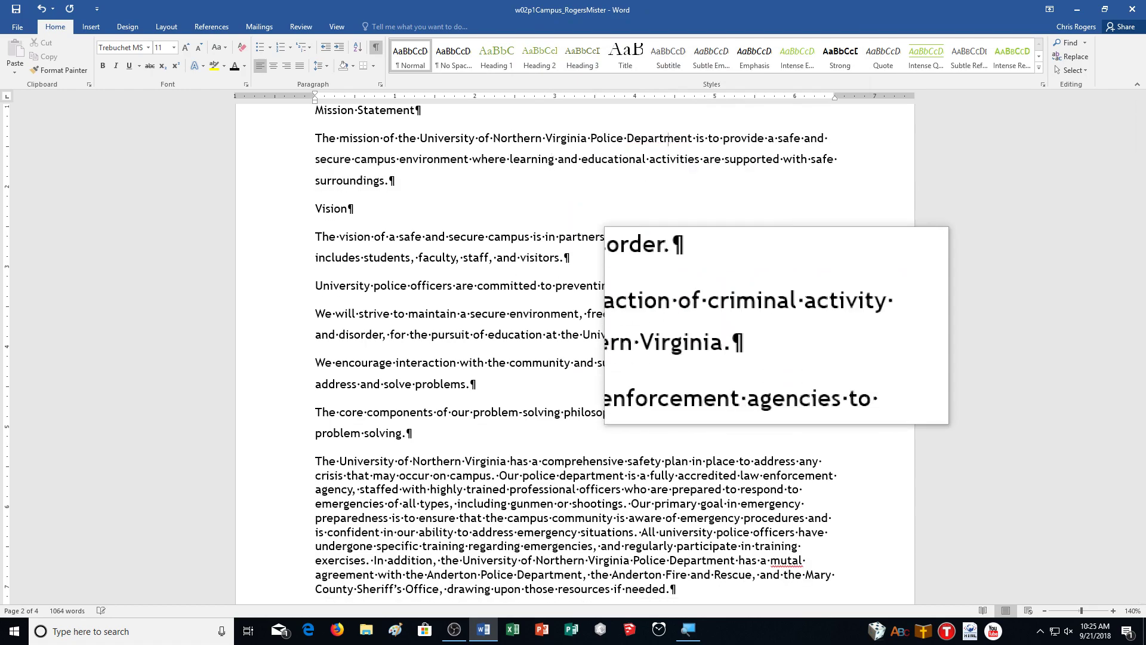
Step: Insert two paragraph breaks after "Police Department" in the sentence below "Mission Statement"
{"action": "key", "text": "Return"}
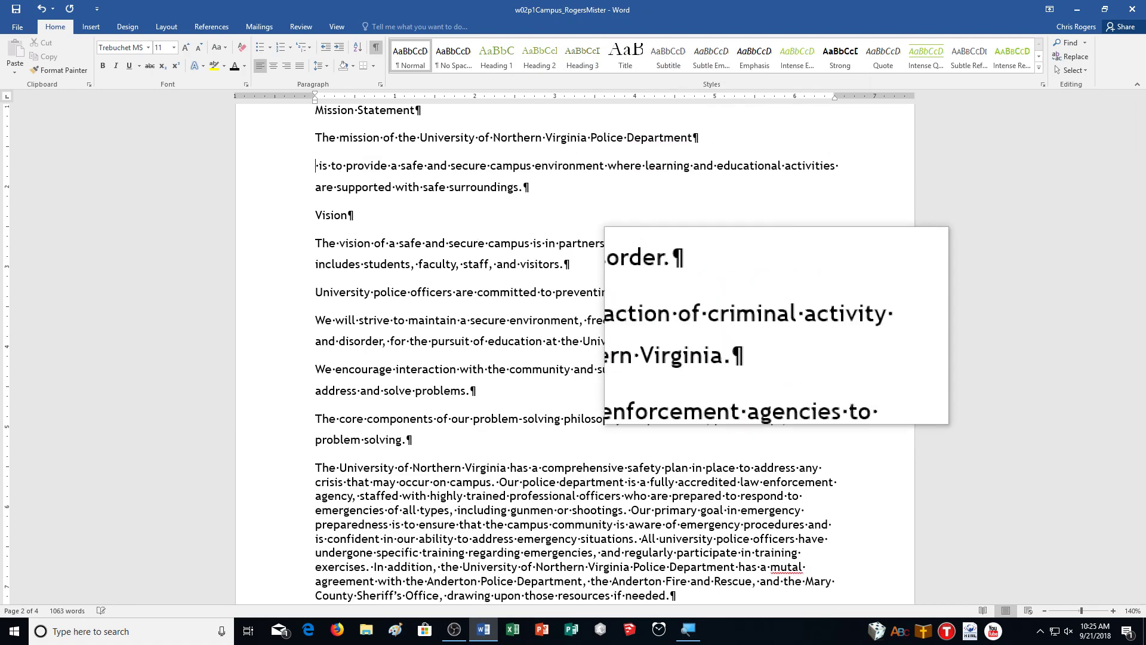
{"action": "key", "text": "Return"}
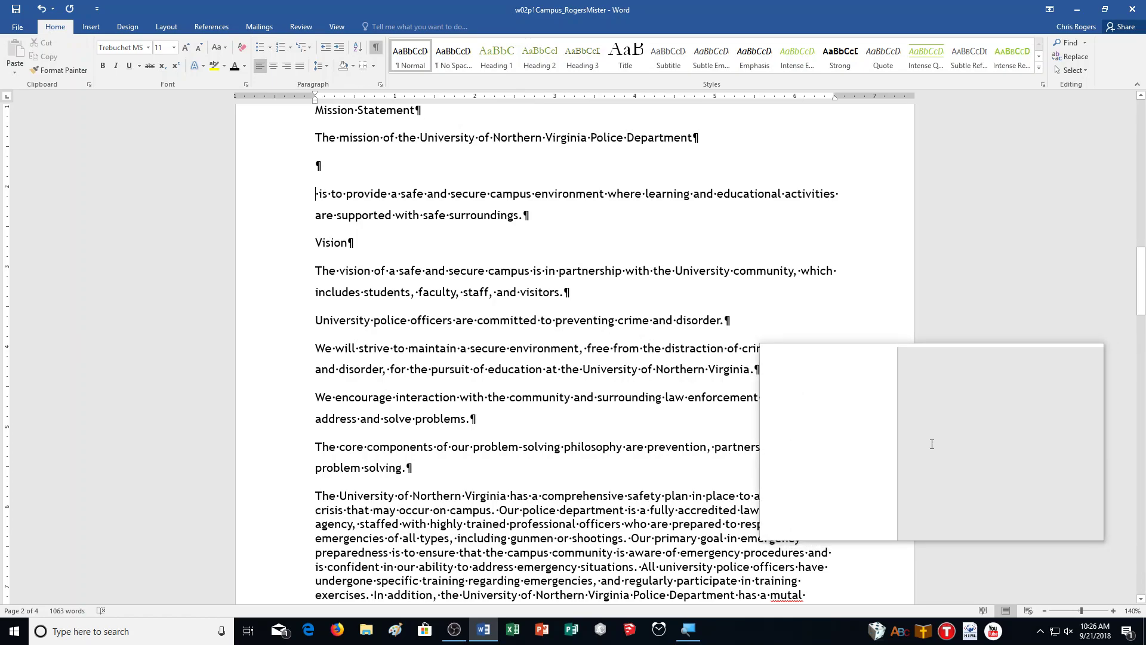
Step: Give the "Mission Statement" line on page 2 a green theme font color and center it
{"action": "scroll", "coordinate": [776, 394], "scroll_direction": "up", "scroll_amount": 1}
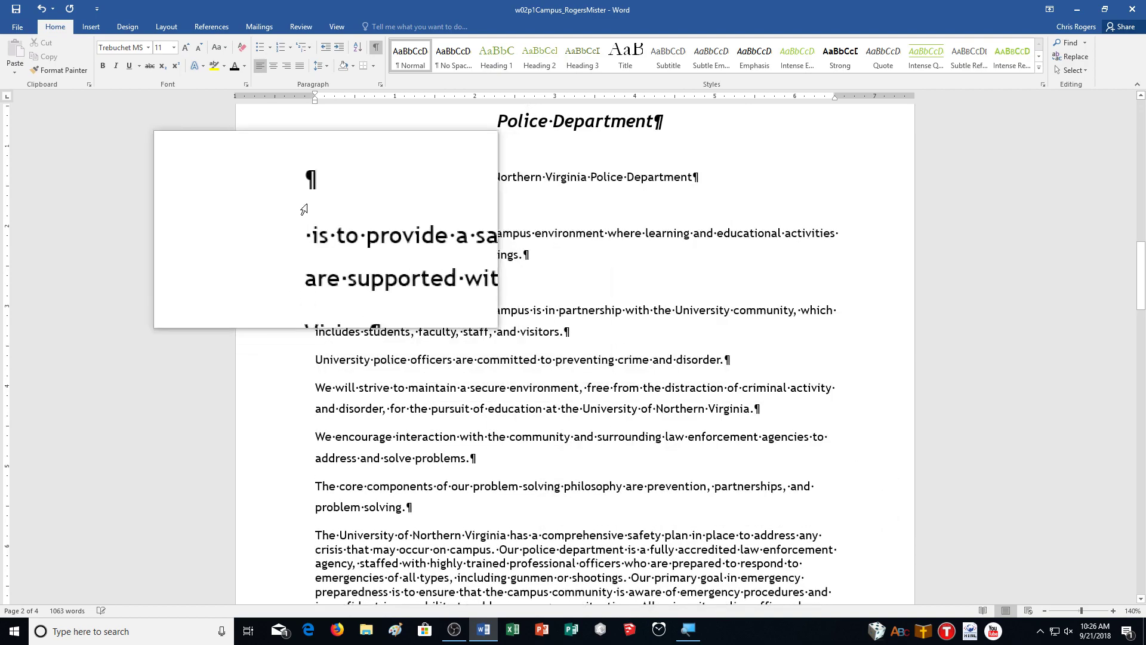
{"action": "left_click", "coordinate": [297, 156]}
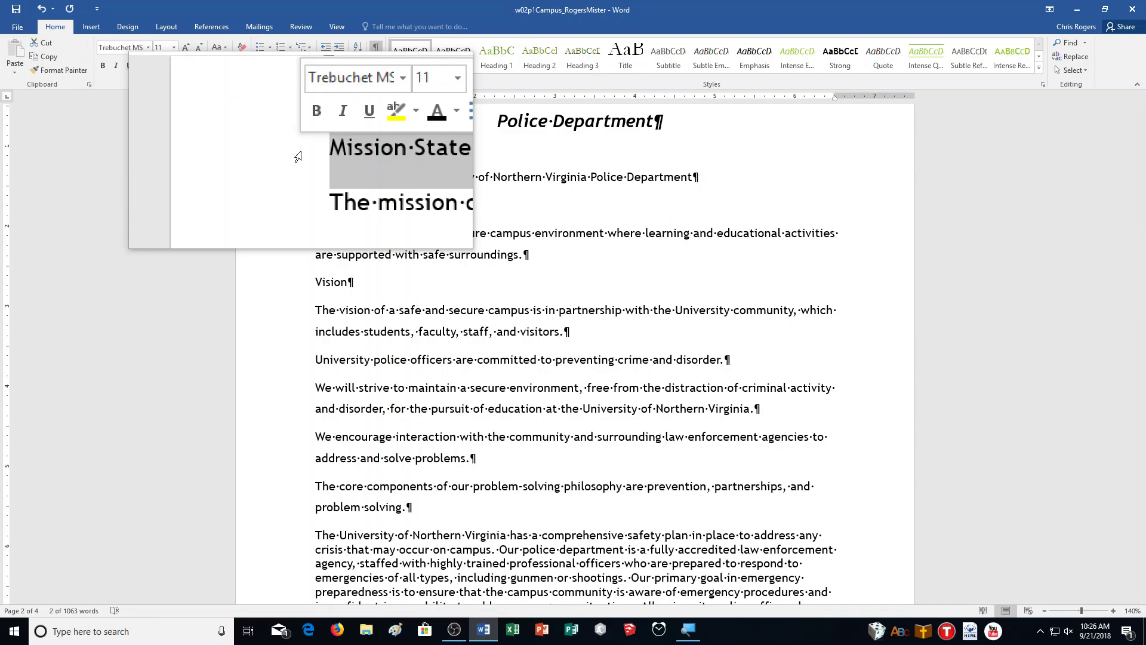
{"action": "left_click", "coordinate": [380, 132]}
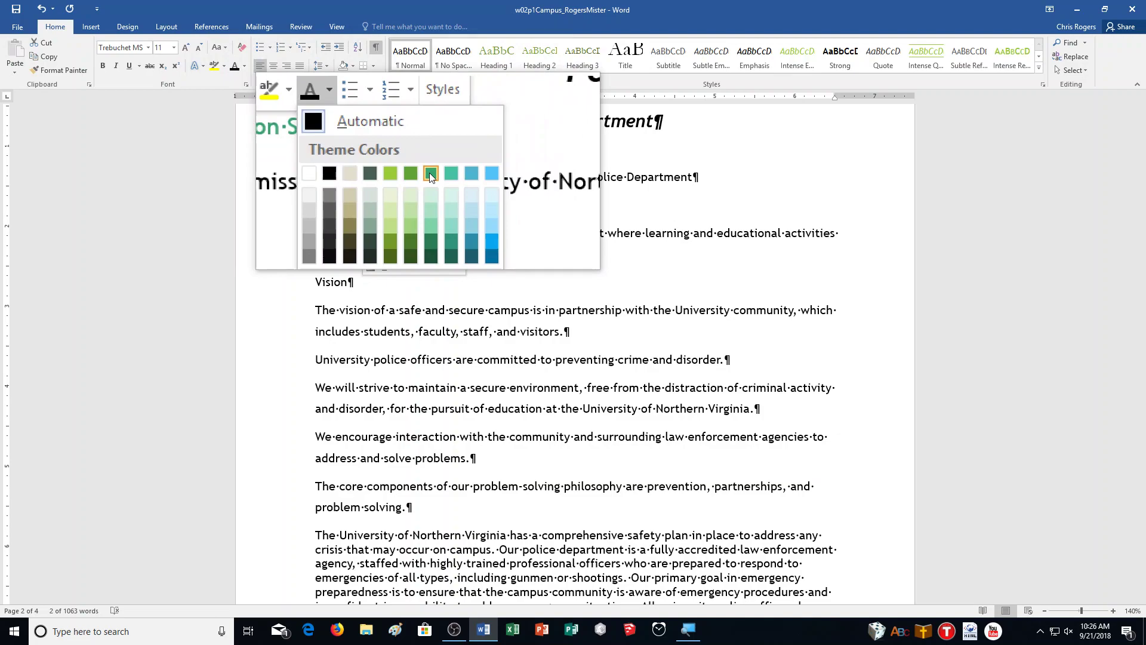
{"action": "left_click", "coordinate": [430, 173]}
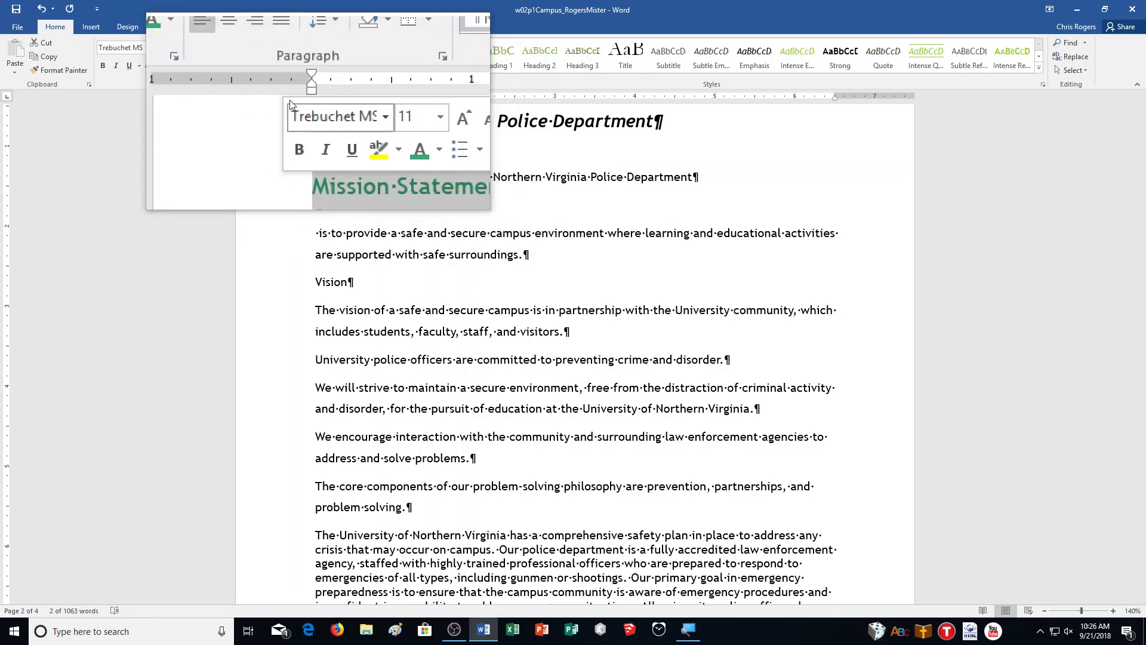
{"action": "left_click", "coordinate": [284, 77]}
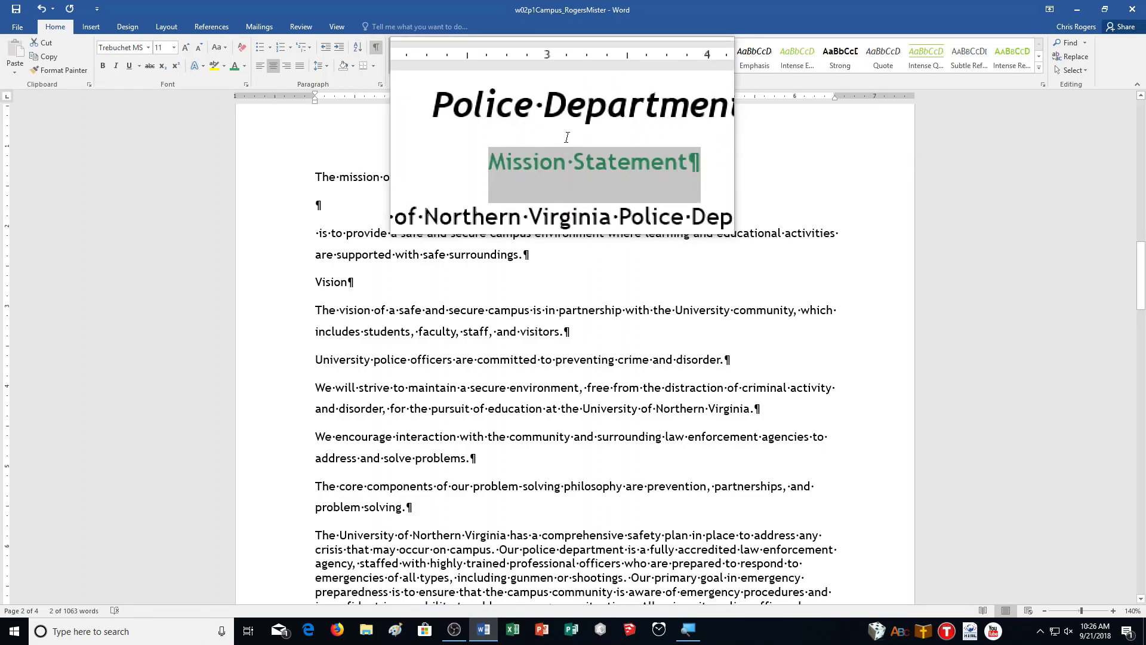
Step: Set the "Mission Statement" line to font size 16 and the Lucida Calligraphy font
{"action": "left_click", "coordinate": [185, 51]}
{"action": "left_click", "coordinate": [185, 51]}
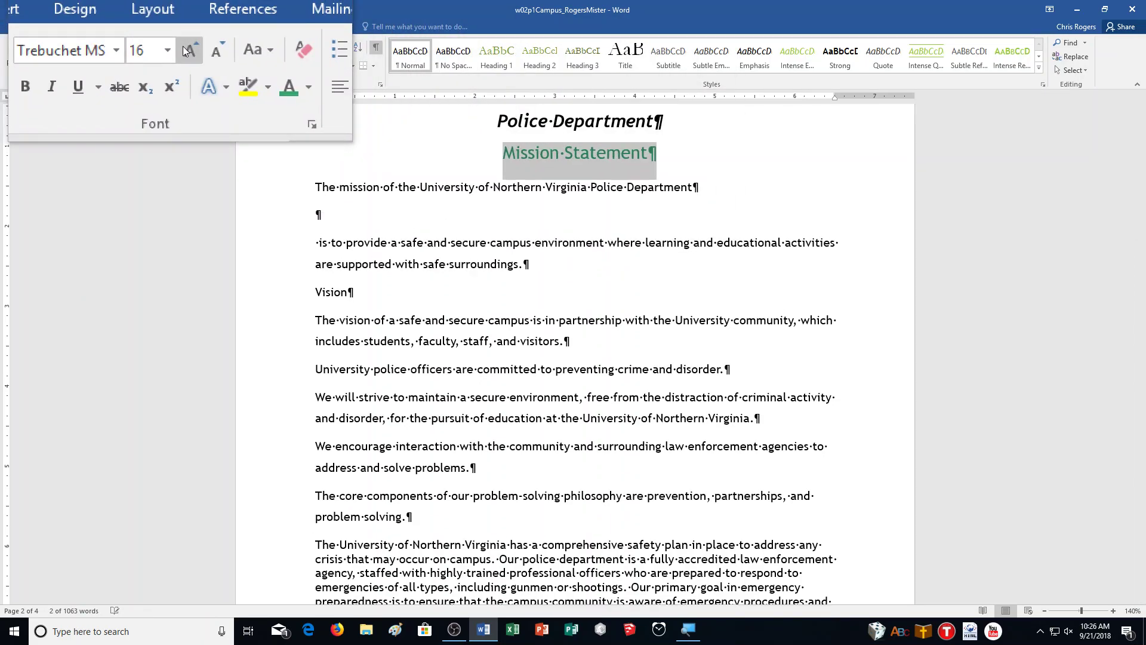
{"action": "left_click", "coordinate": [148, 48]}
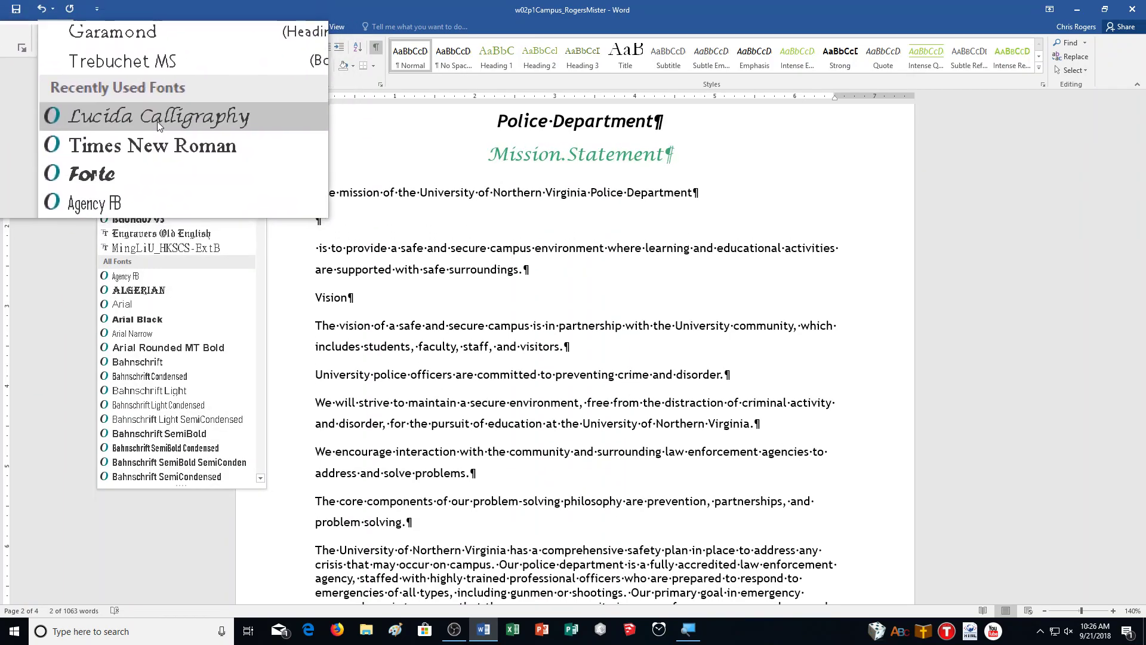
{"action": "left_click", "coordinate": [157, 120]}
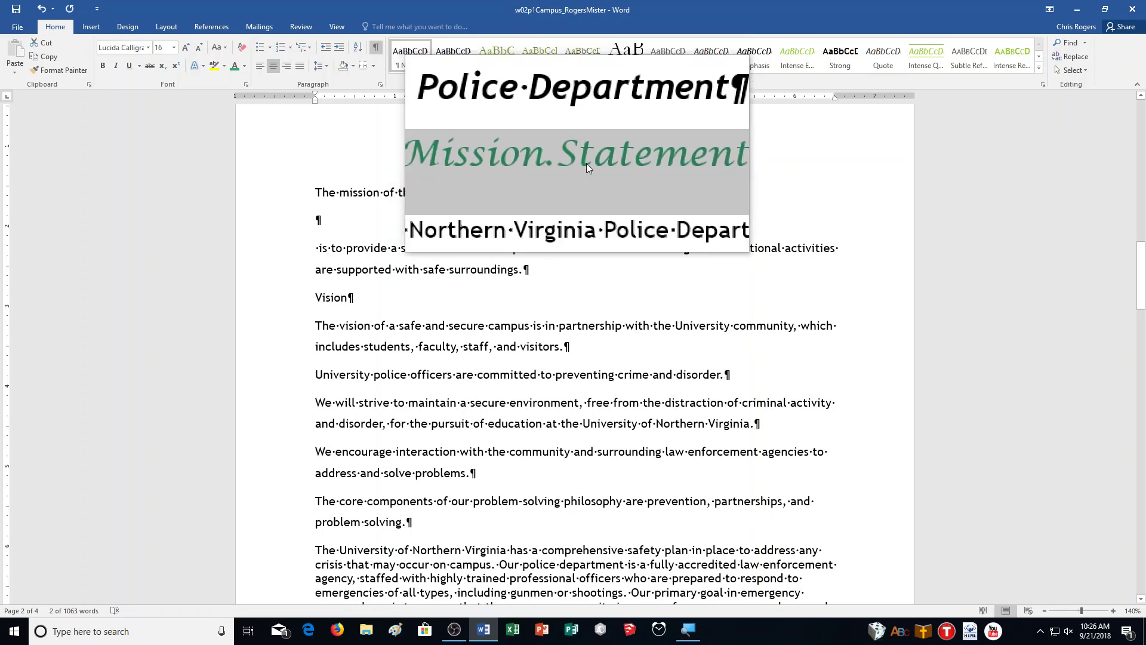
Step: Copy the formatting of the "Mission Statement" line to the "Vision" line
{"action": "left_click", "coordinate": [34, 71]}
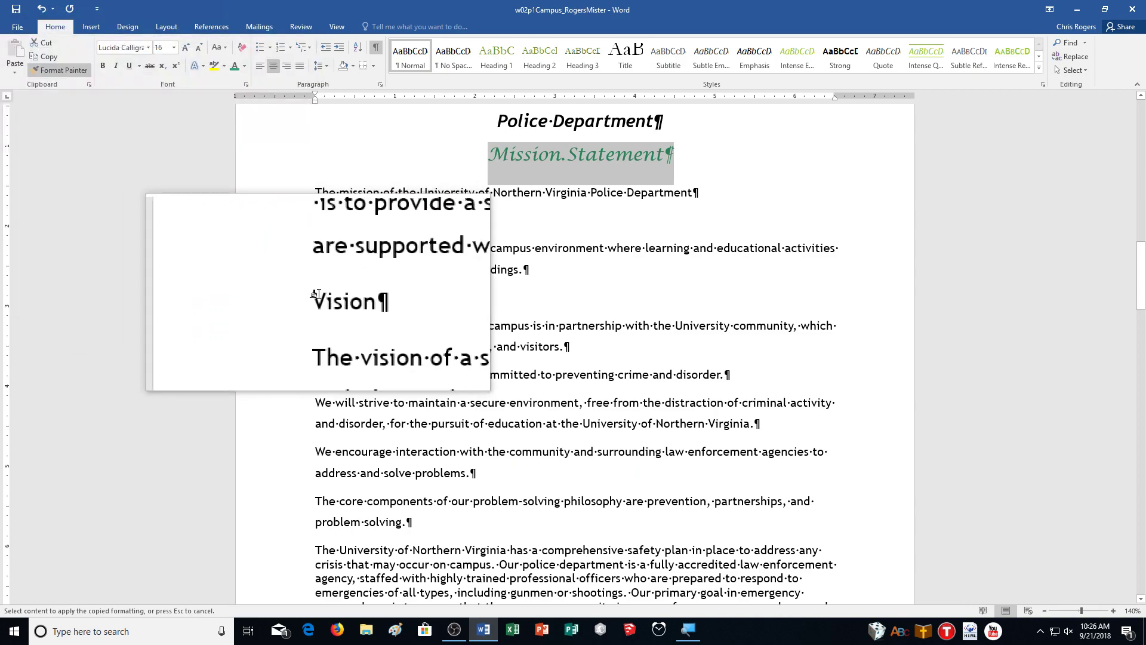
{"action": "left_click_drag", "start_coordinate": [311, 297], "coordinate": [370, 296]}
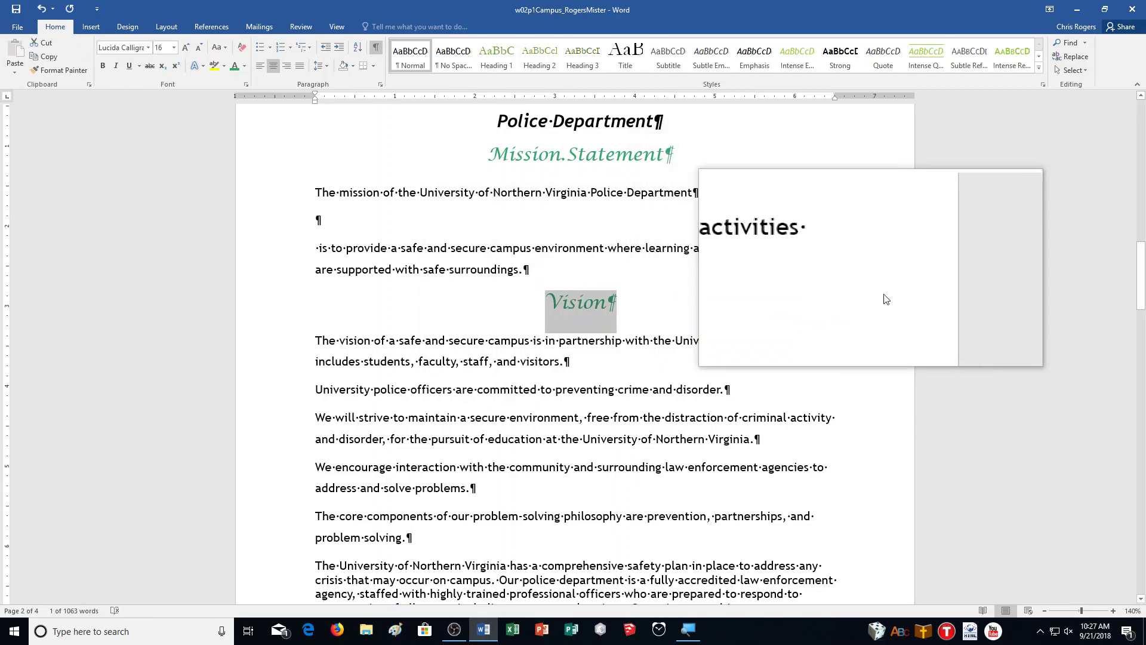
Step: Insert a page break after the paragraph ending with "problem-solving."
{"action": "scroll", "coordinate": [869, 426], "scroll_direction": "down", "scroll_amount": 2}
{"action": "scroll", "coordinate": [870, 425], "scroll_direction": "down", "scroll_amount": 3}
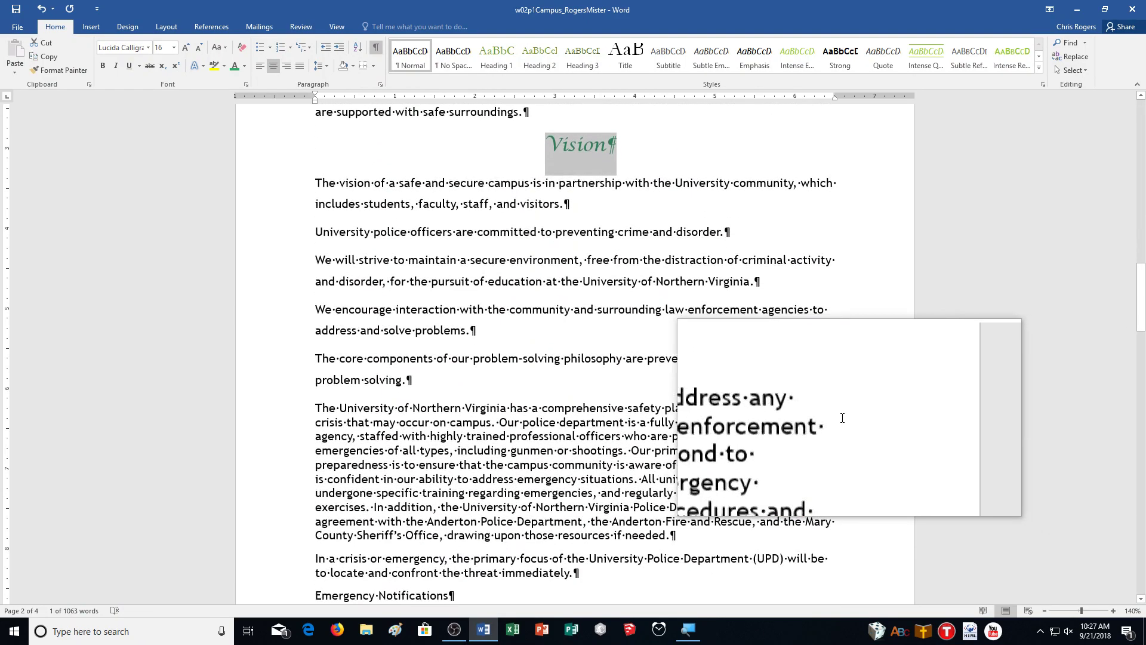
{"action": "left_click", "coordinate": [426, 342]}
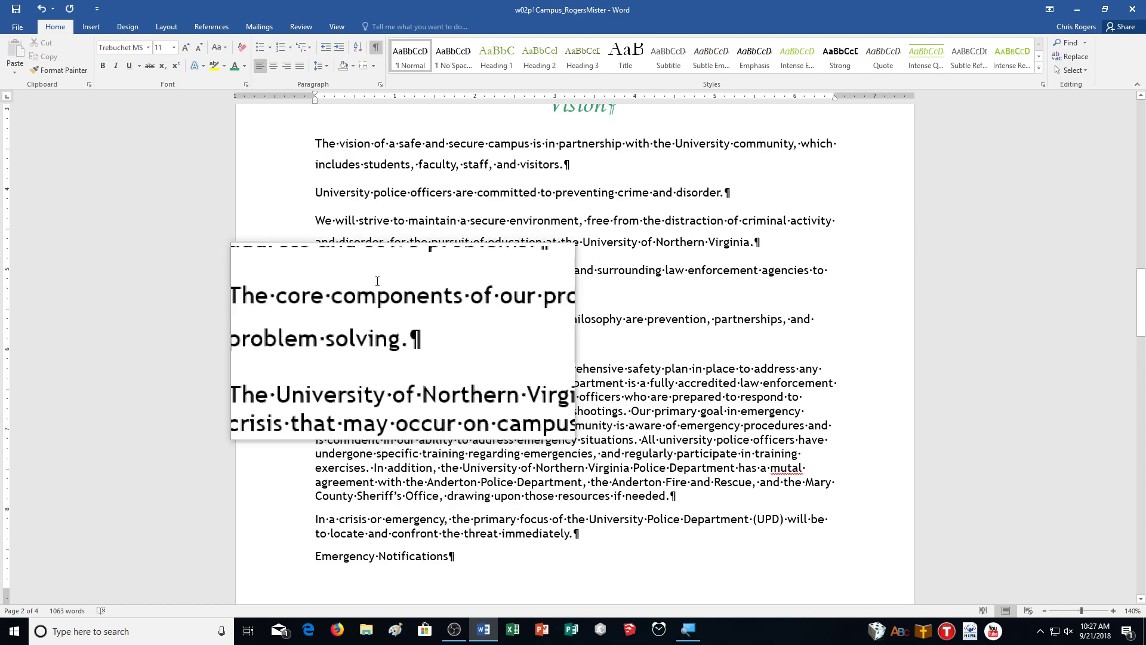
{"action": "left_click", "coordinate": [90, 27]}
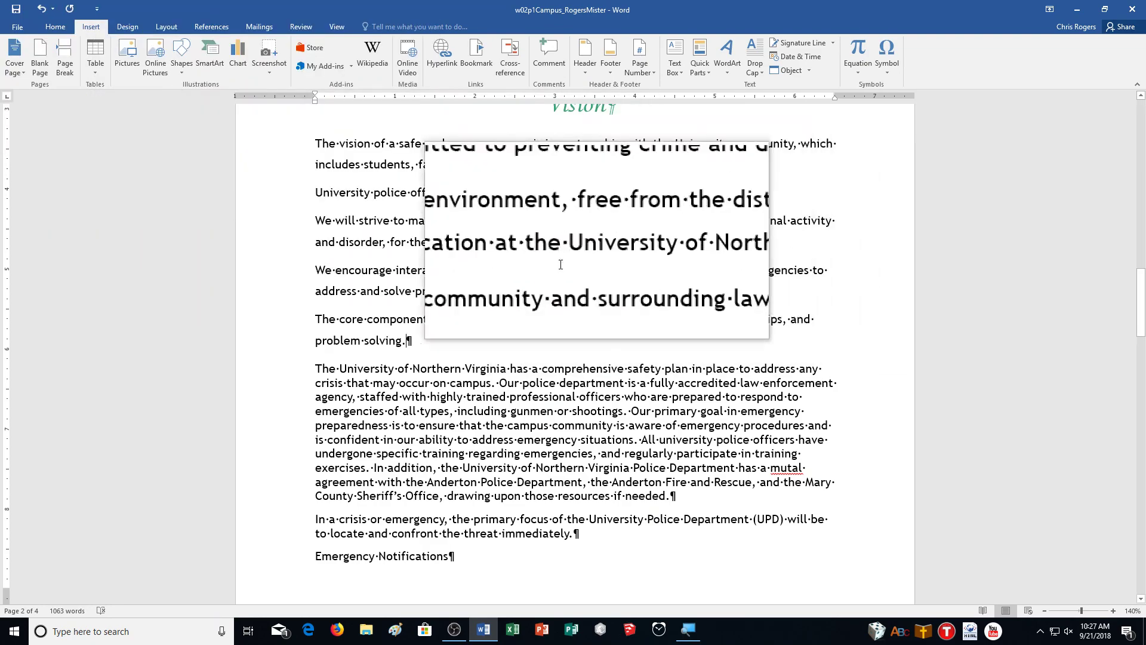
{"action": "key", "text": "ctrl+Return"}
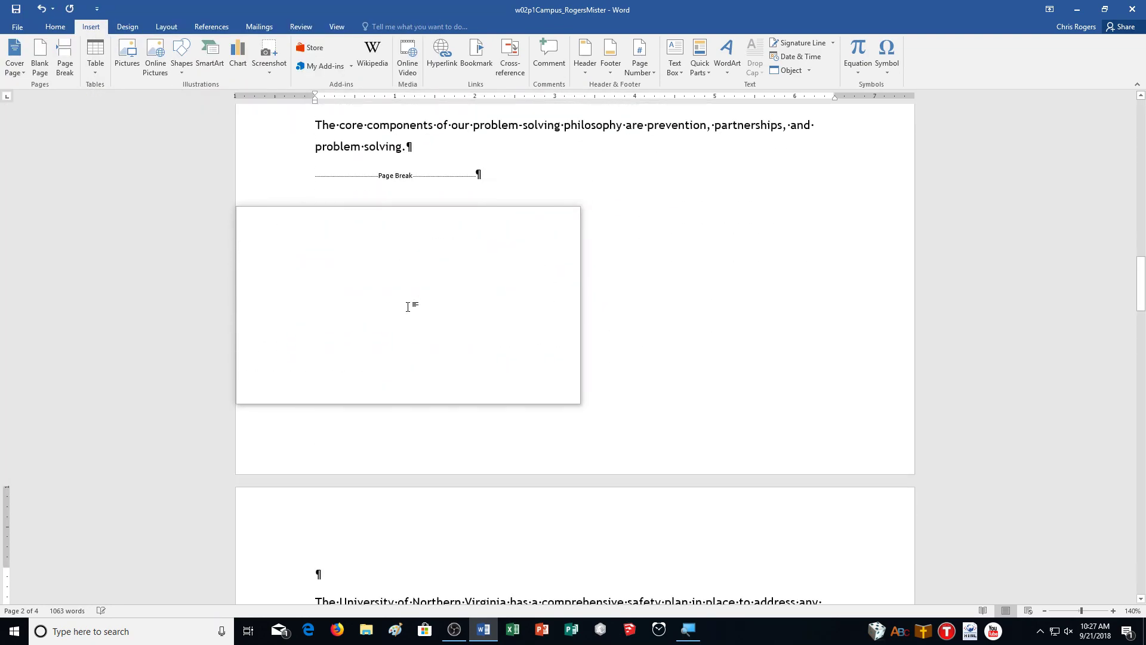
Step: Format the four paragraphs from "University police officers" through "problem-solving." as a square-bulleted list and decrease its indent by one level
{"action": "left_click", "coordinate": [59, 32]}
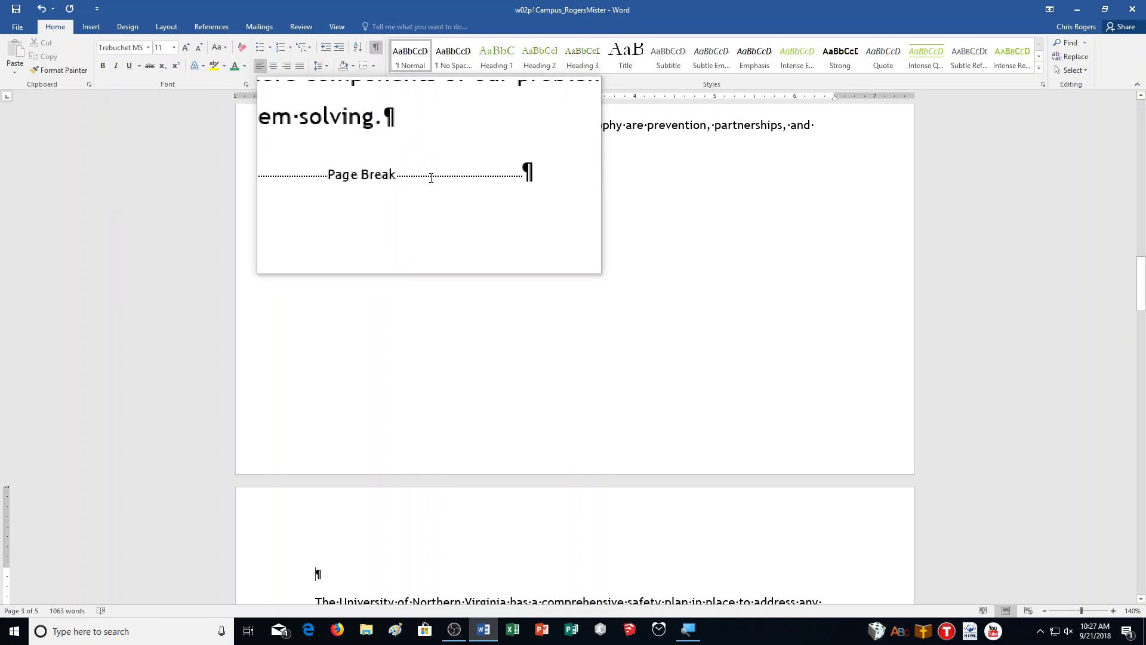
{"action": "scroll", "coordinate": [544, 253], "scroll_direction": "up", "scroll_amount": 2}
{"action": "scroll", "coordinate": [681, 338], "scroll_direction": "up", "scroll_amount": 2}
{"action": "scroll", "coordinate": [681, 338], "scroll_direction": "up", "scroll_amount": 5}
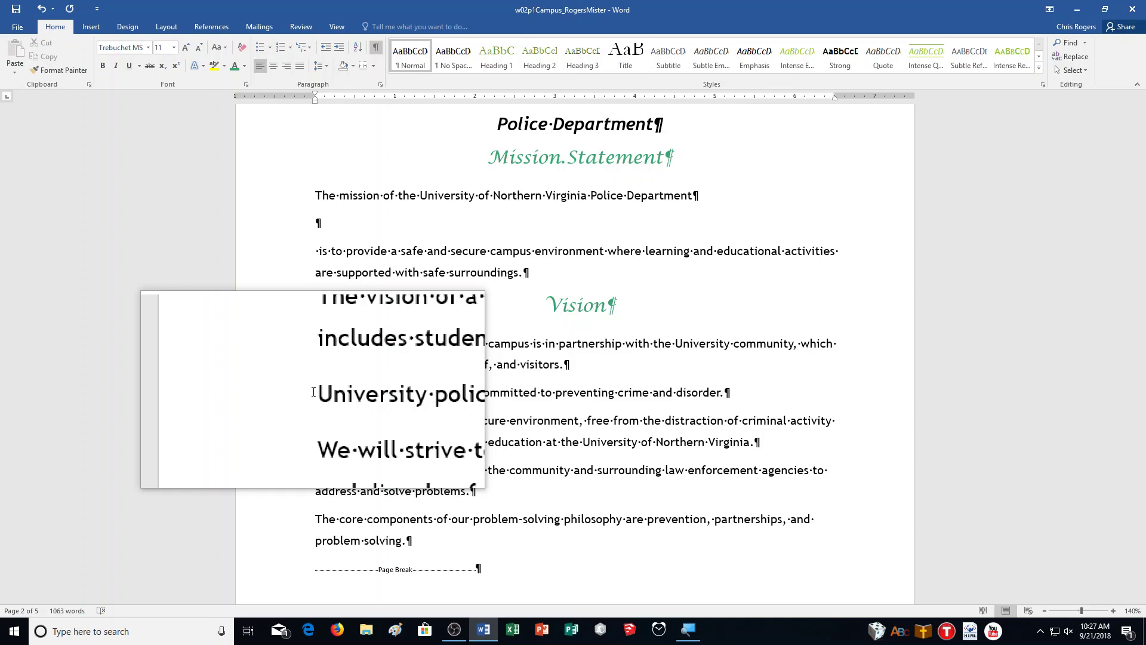
{"action": "left_click_drag", "start_coordinate": [314, 392], "coordinate": [422, 542]}
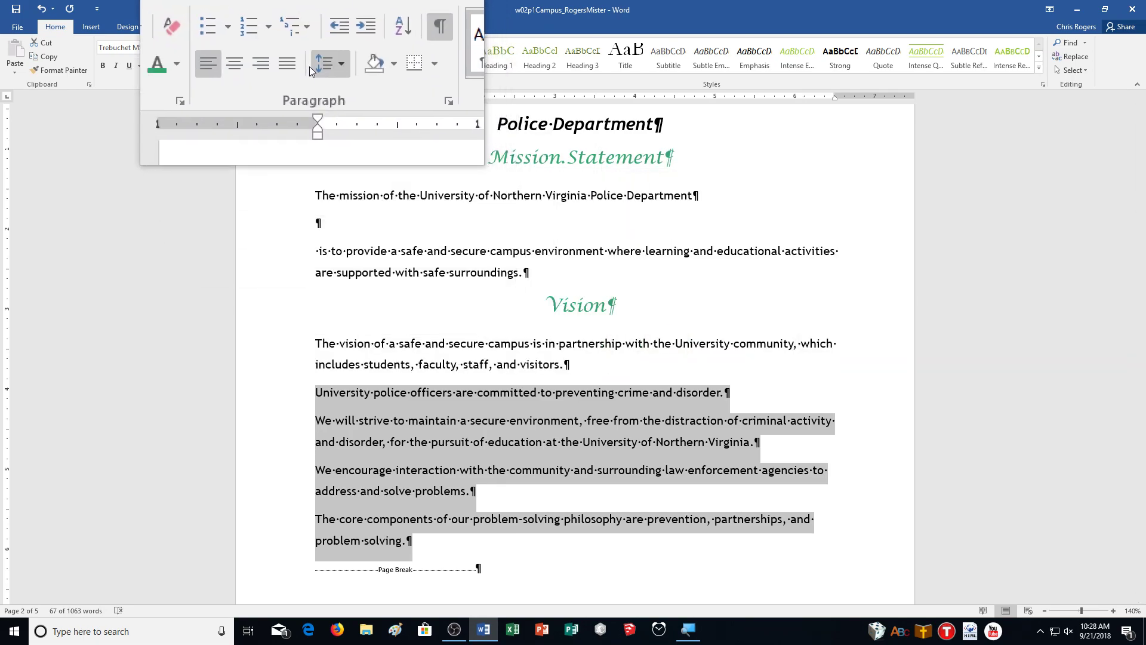
{"action": "left_click", "coordinate": [269, 52]}
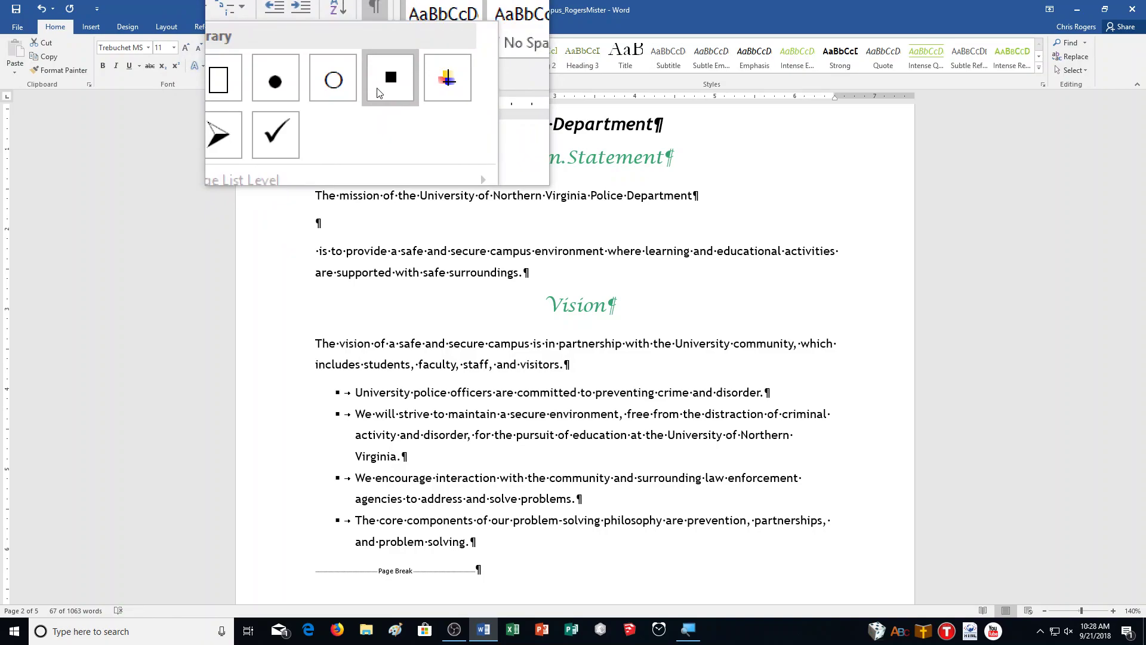
{"action": "left_click", "coordinate": [377, 92]}
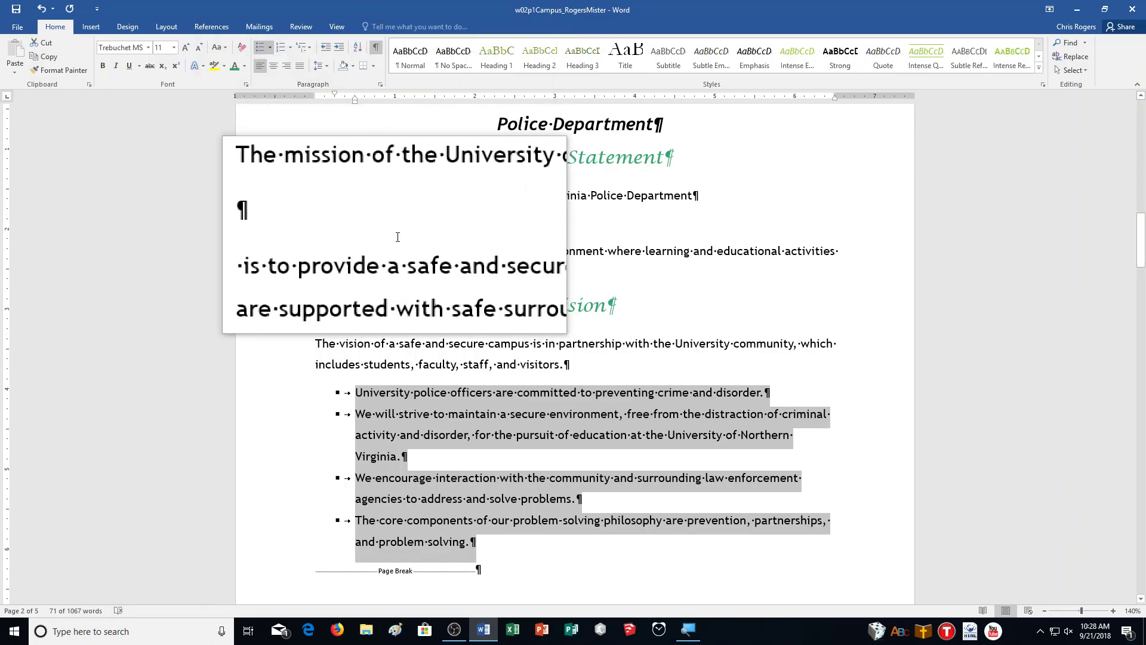
{"action": "left_click", "coordinate": [328, 53]}
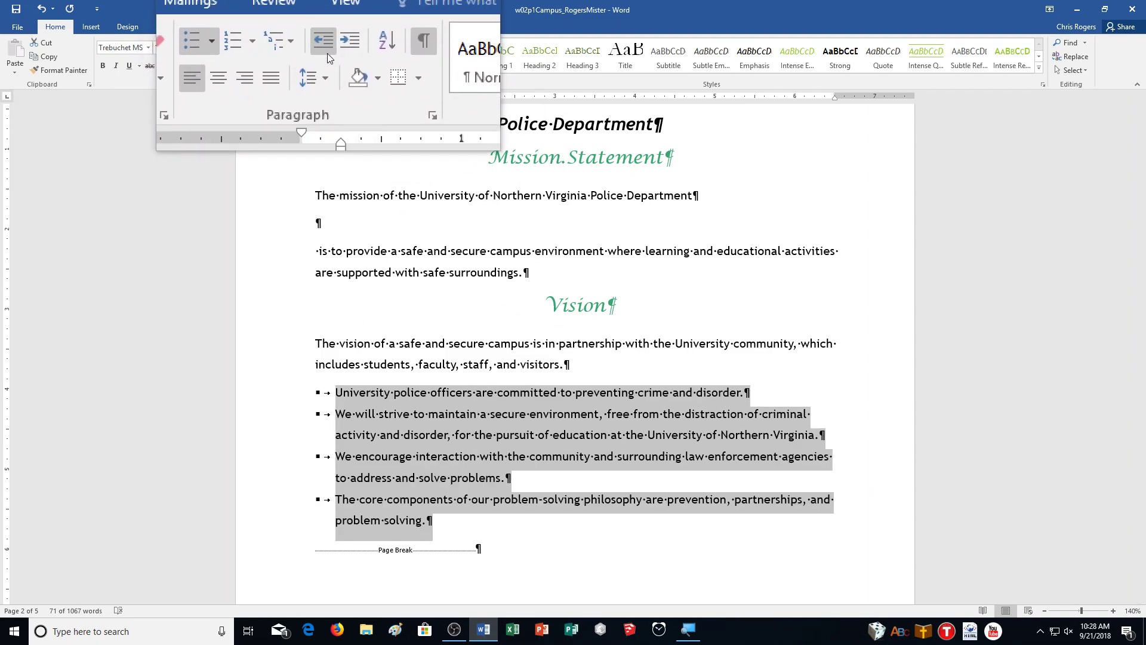
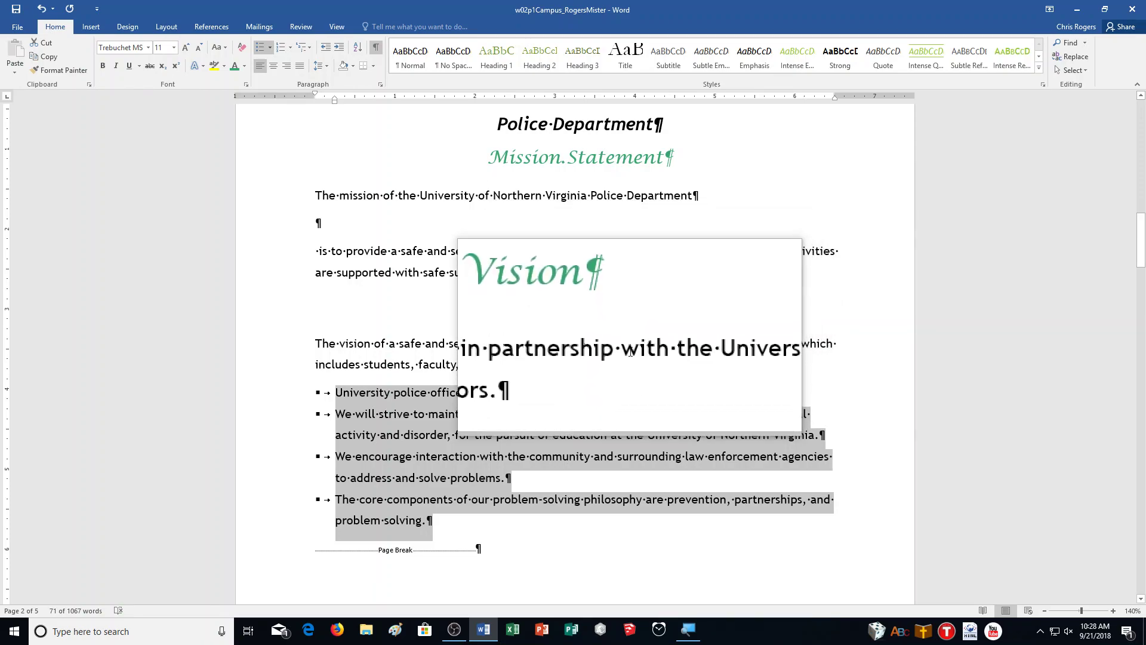
Step: Show the full list of styles and apply Heading 1 to the "Emergency Notifications" line on page 3
{"action": "scroll", "coordinate": [630, 352], "scroll_direction": "down", "scroll_amount": 15}
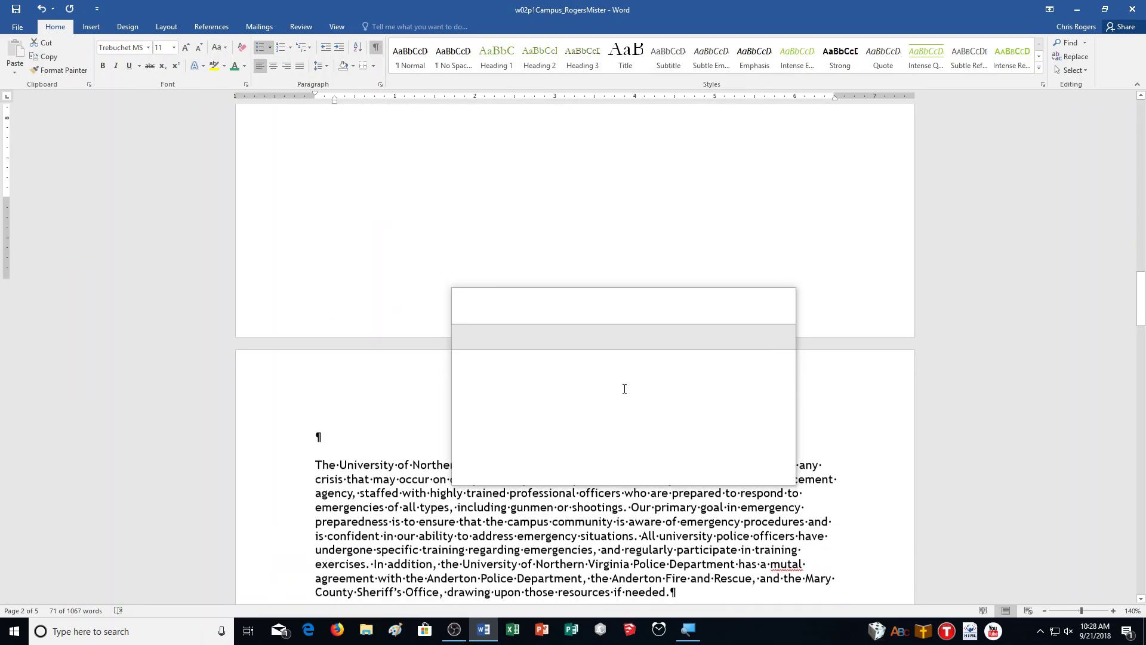
{"action": "scroll", "coordinate": [625, 389], "scroll_direction": "down", "scroll_amount": 5}
{"action": "left_click", "coordinate": [690, 445]}
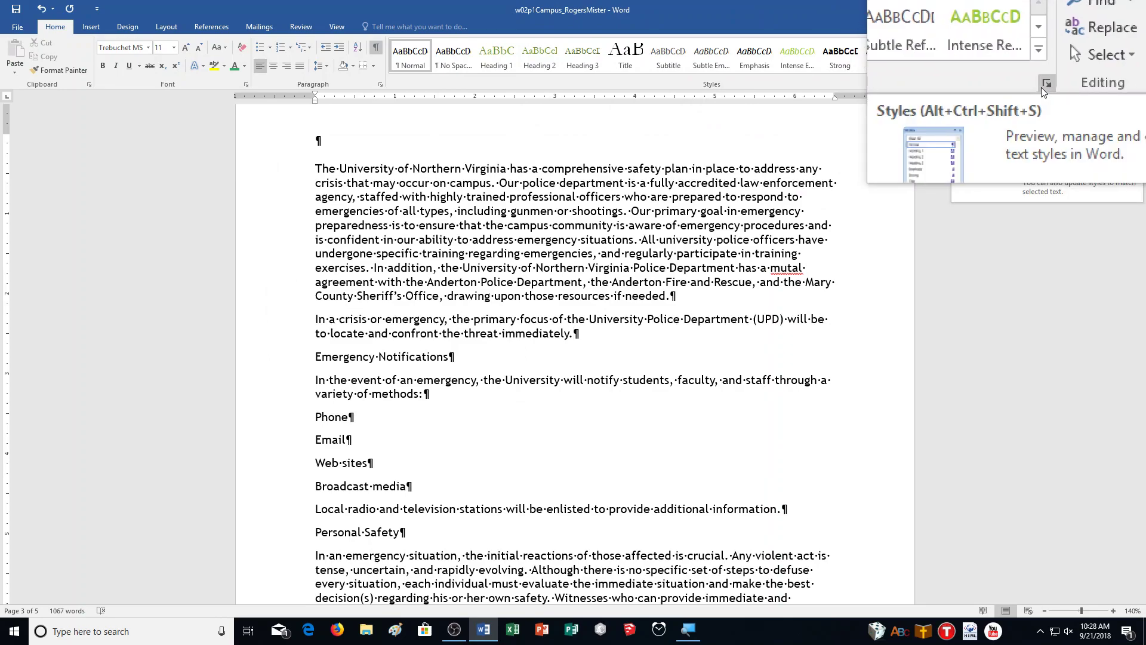
{"action": "left_click", "coordinate": [1041, 89]}
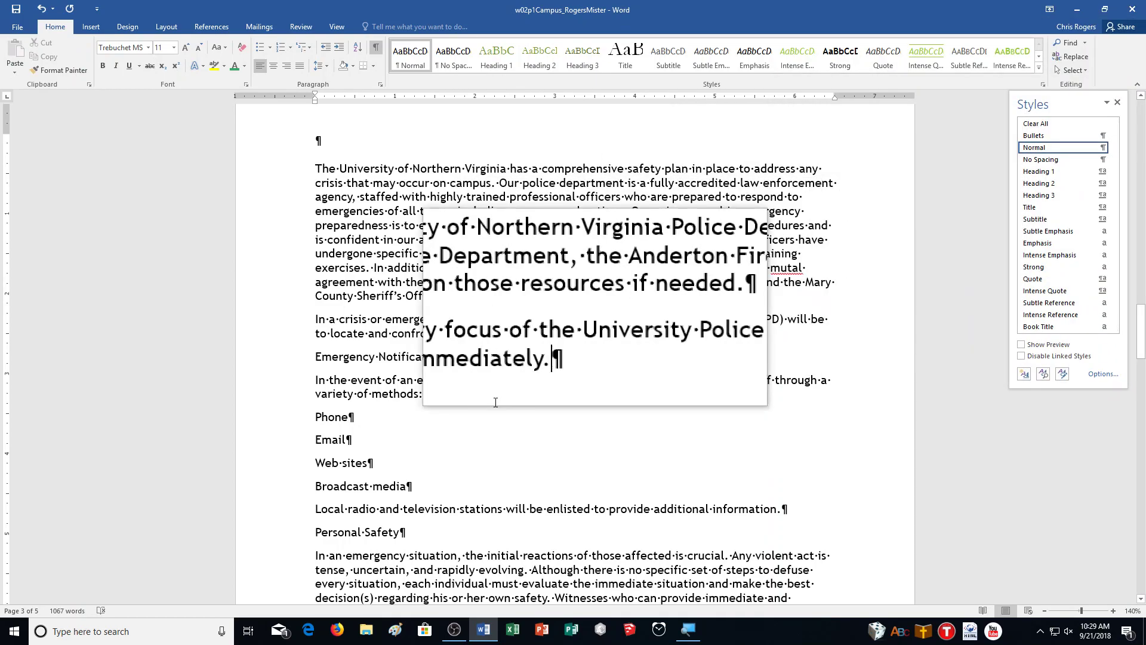
{"action": "left_click", "coordinate": [583, 335]}
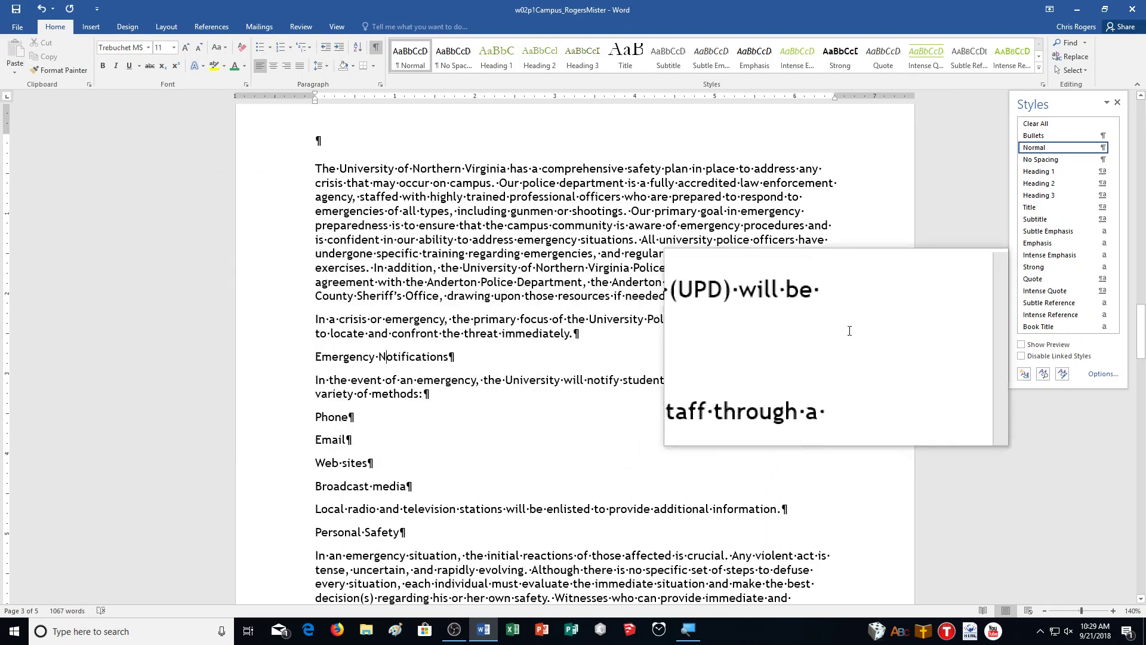
{"action": "left_click", "coordinate": [1048, 173]}
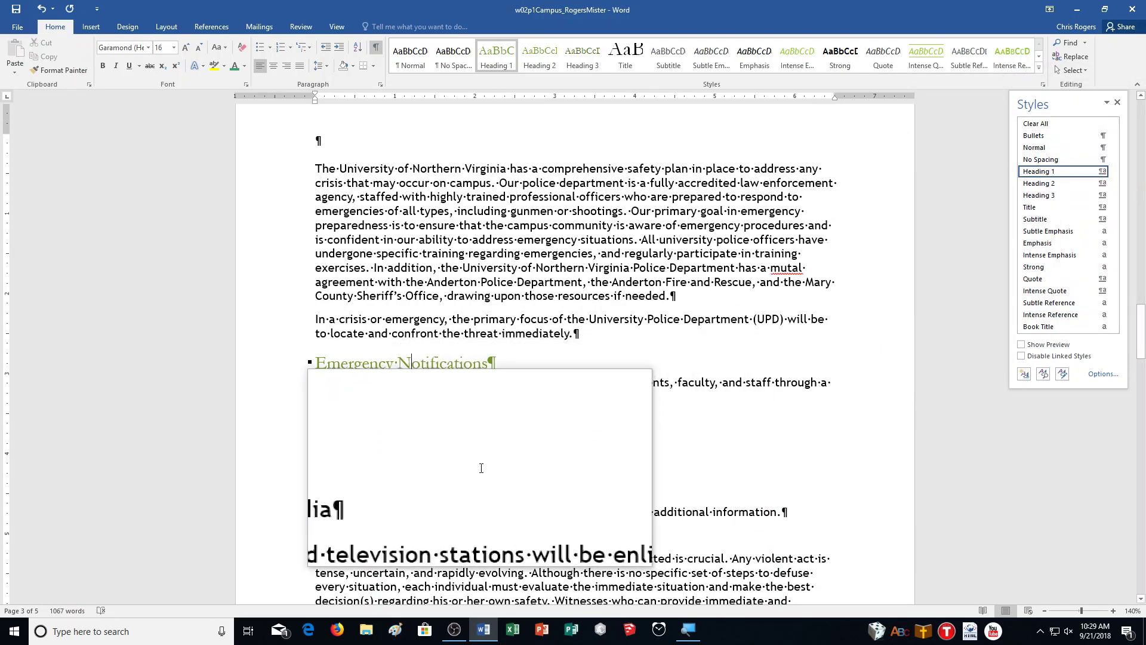
Step: Apply the Heading 1 style to the "Personal Safety" line
{"action": "scroll", "coordinate": [478, 462], "scroll_direction": "down", "scroll_amount": 2}
{"action": "scroll", "coordinate": [478, 462], "scroll_direction": "down", "scroll_amount": 1}
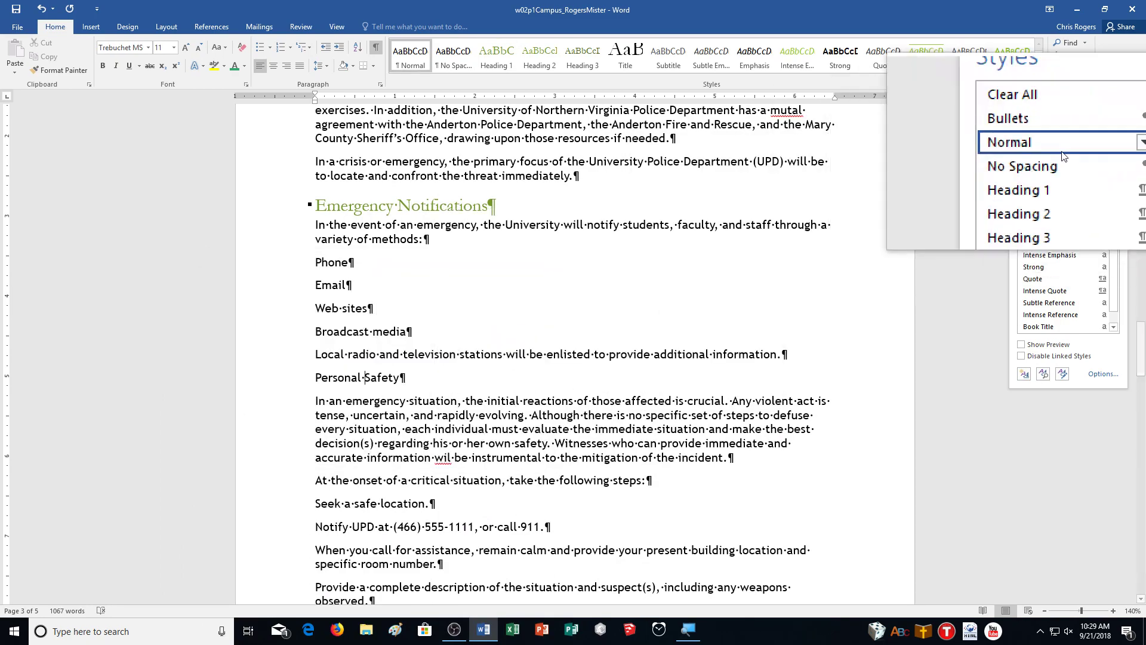
{"action": "left_click", "coordinate": [1045, 176]}
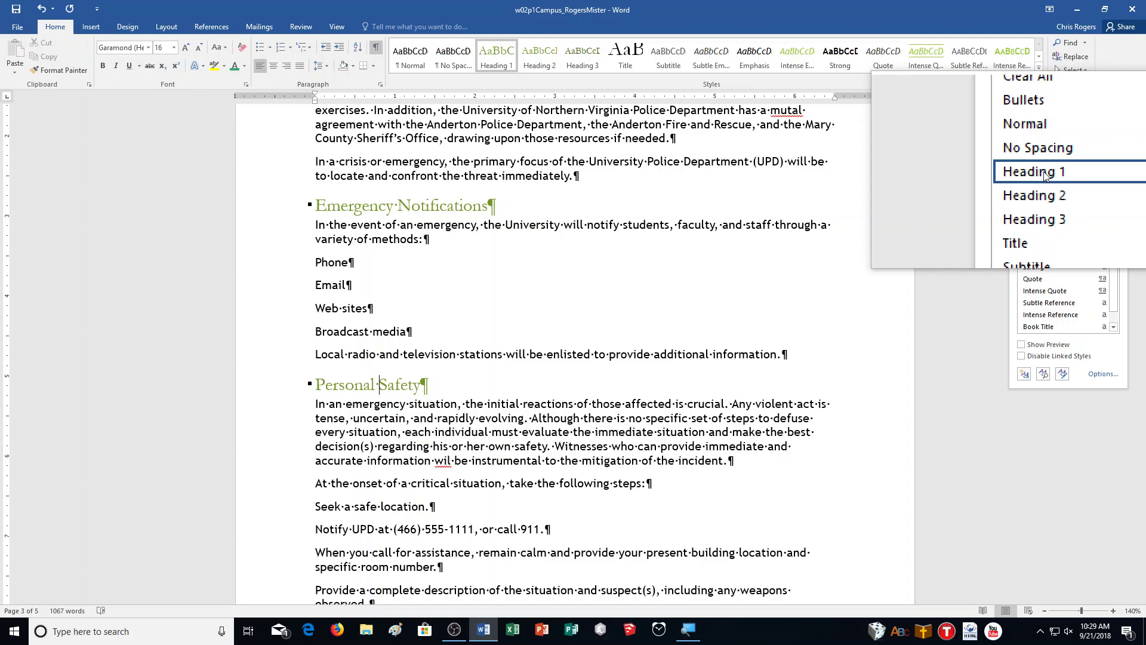
Step: Apply the Heading 1 style to the "Medical Emergencies" line on page 4
{"action": "scroll", "coordinate": [656, 382], "scroll_direction": "down", "scroll_amount": 6}
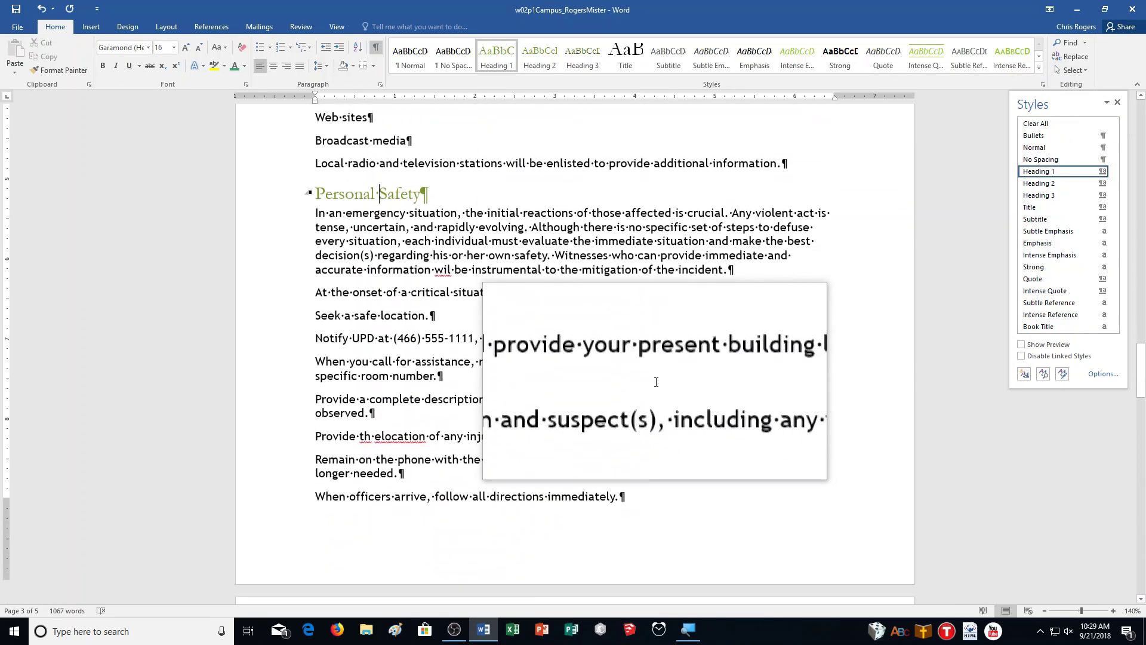
{"action": "scroll", "coordinate": [656, 382], "scroll_direction": "down", "scroll_amount": 4}
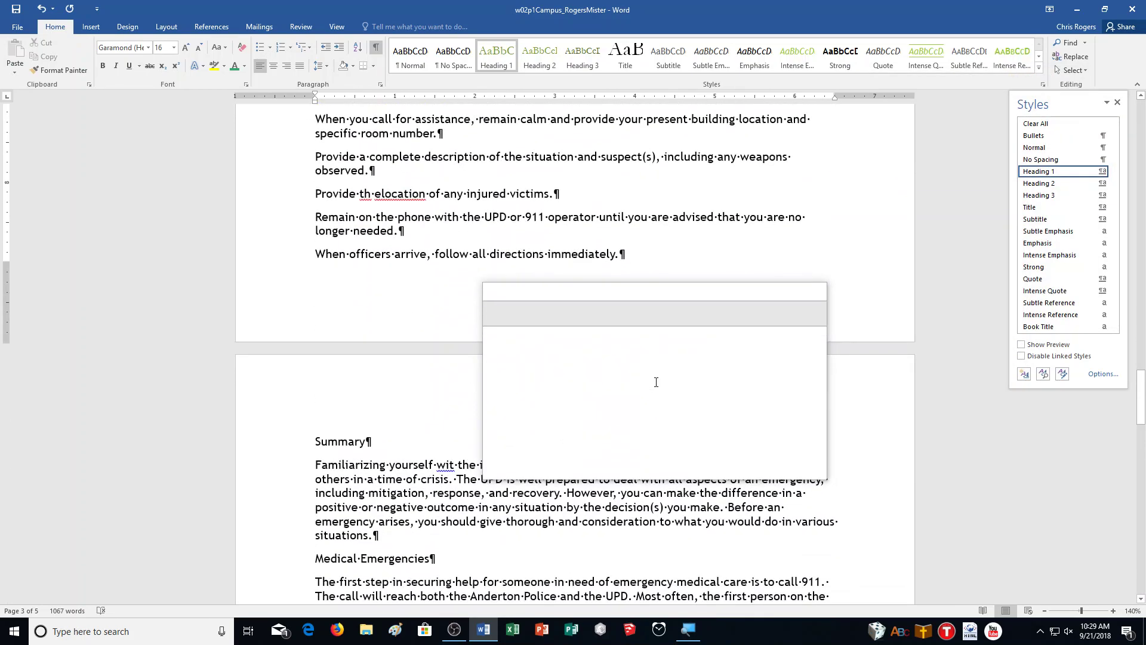
{"action": "scroll", "coordinate": [656, 382], "scroll_direction": "down", "scroll_amount": 3}
{"action": "left_click", "coordinate": [363, 440]}
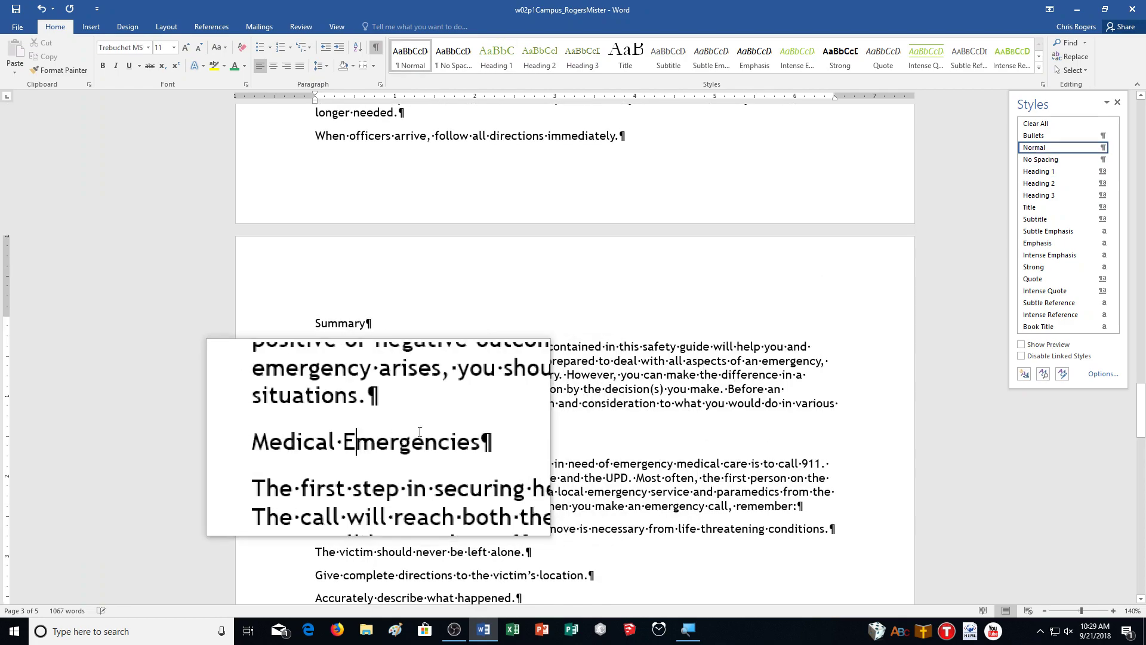
{"action": "left_click", "coordinate": [1053, 169]}
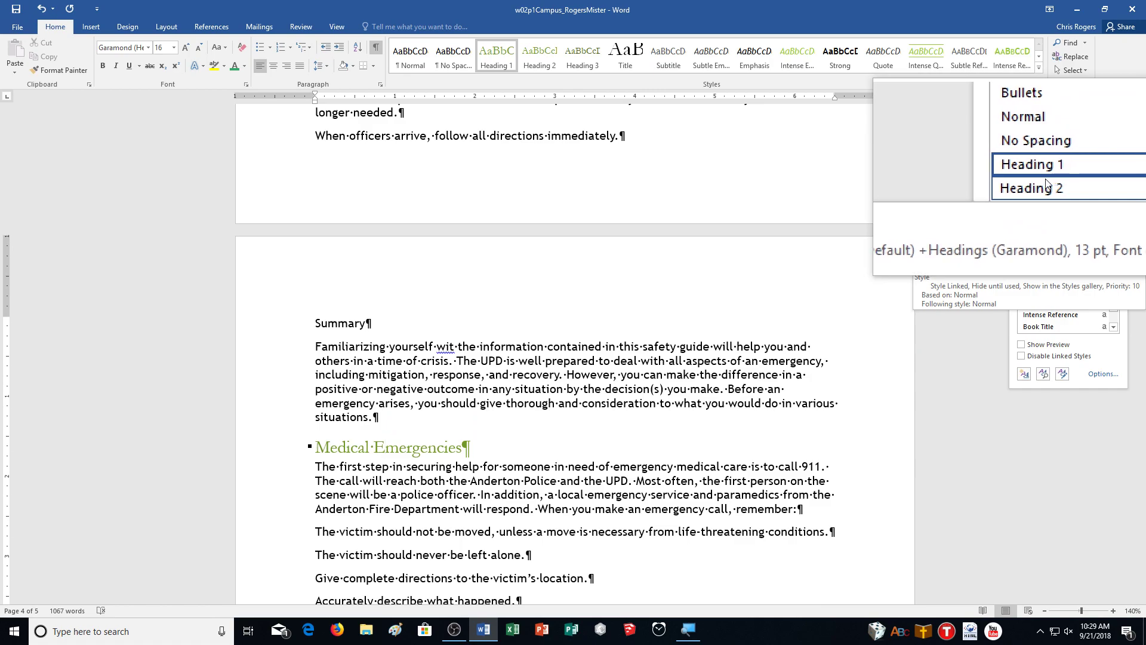
{"action": "scroll", "coordinate": [633, 311], "scroll_direction": "down", "scroll_amount": 7}
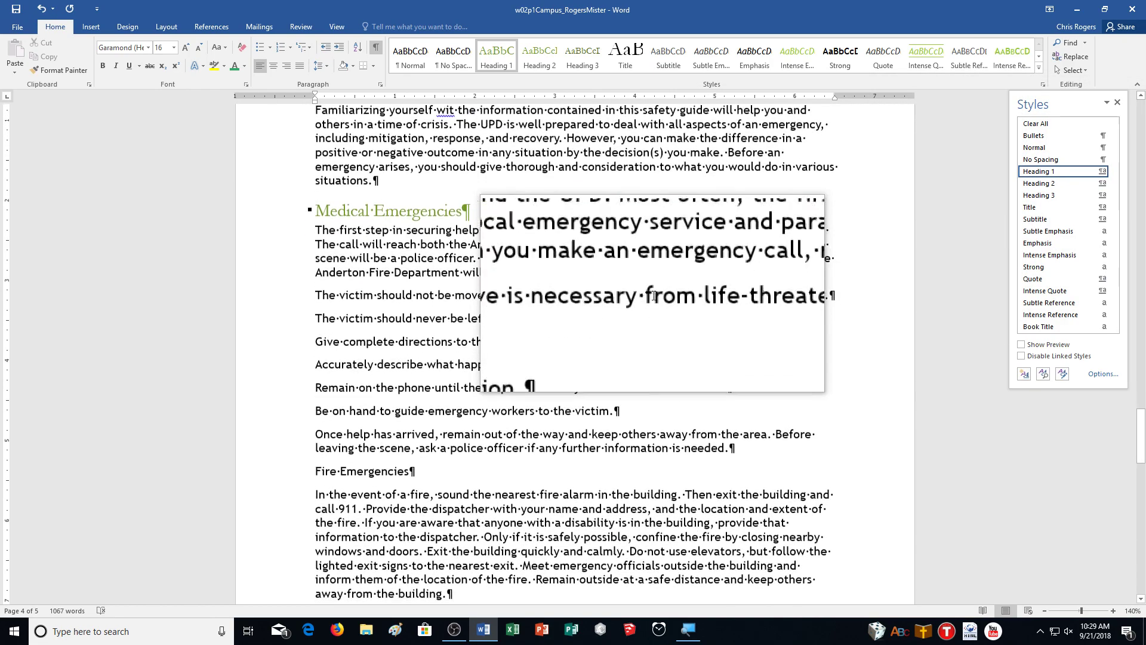
Step: Apply the Heading 1 style to the "Fire Emergencies", "Homeland Security" and "Personal Safety on Campus" lines
{"action": "left_click", "coordinate": [346, 432]}
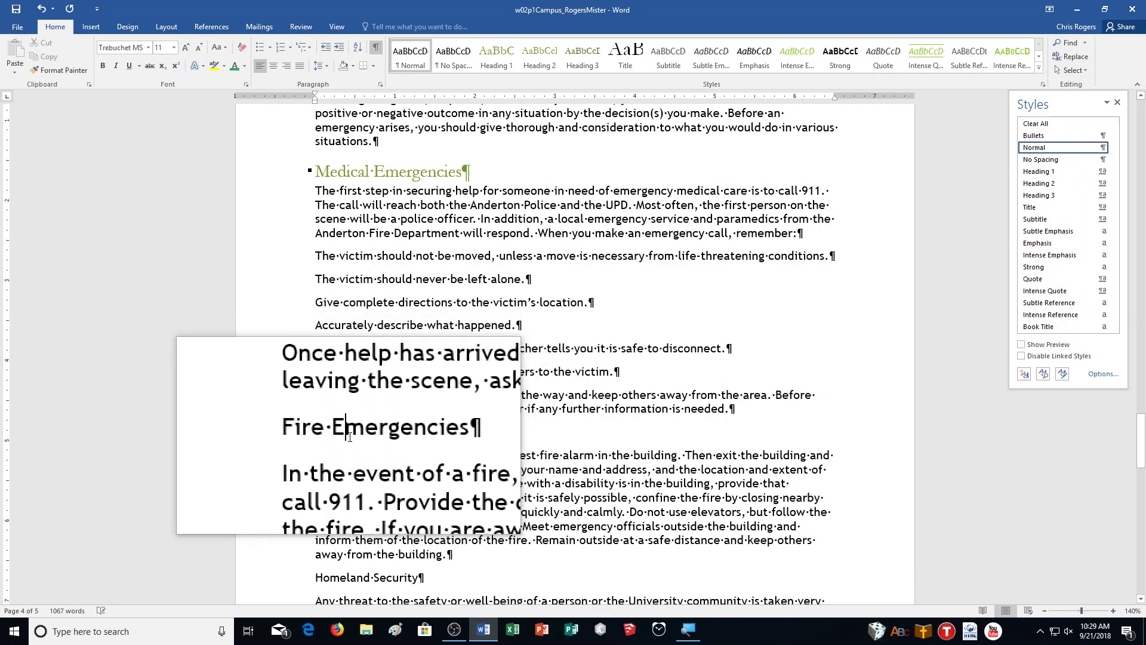
{"action": "left_click", "coordinate": [1038, 172]}
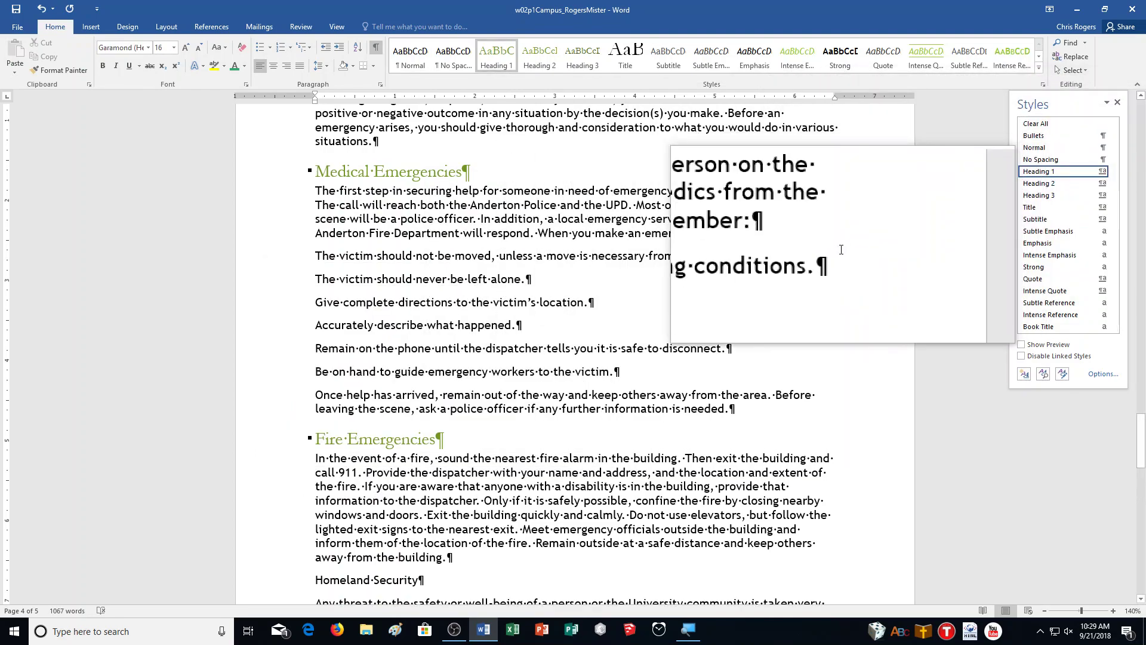
{"action": "scroll", "coordinate": [739, 307], "scroll_direction": "down", "scroll_amount": 6}
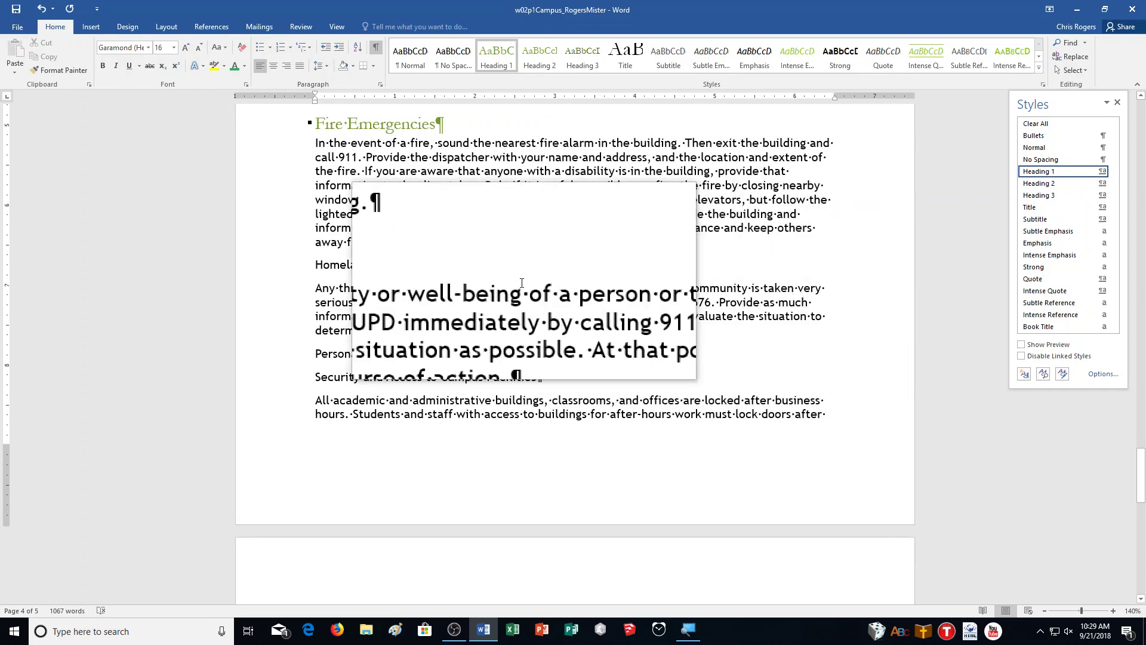
{"action": "left_click", "coordinate": [406, 265]}
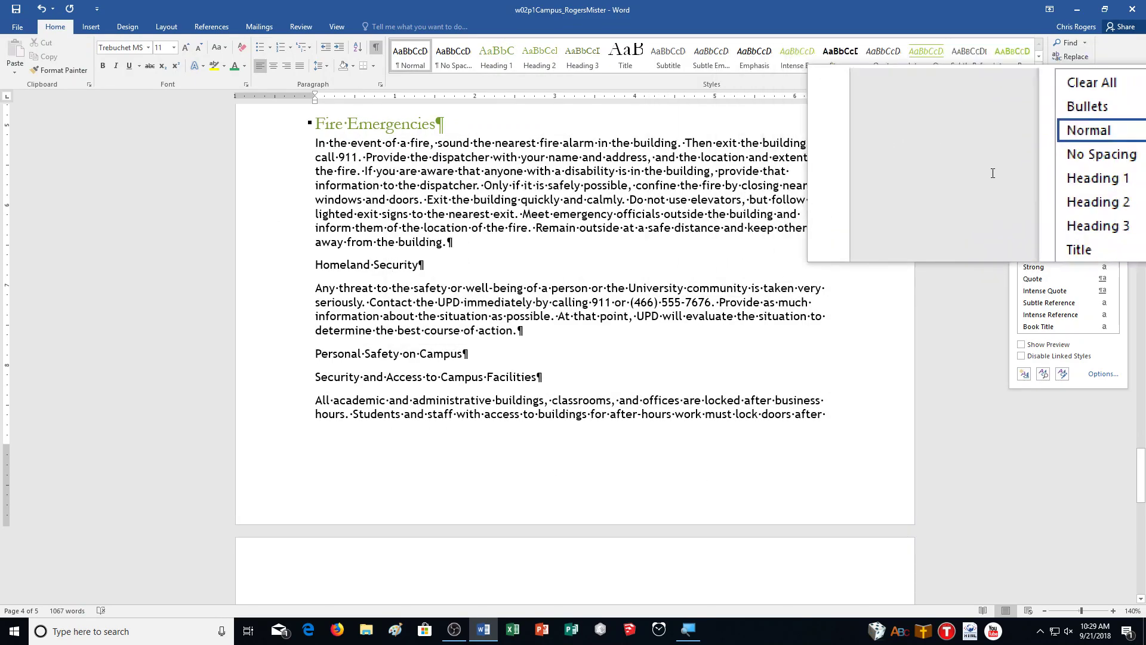
{"action": "left_click", "coordinate": [1028, 173]}
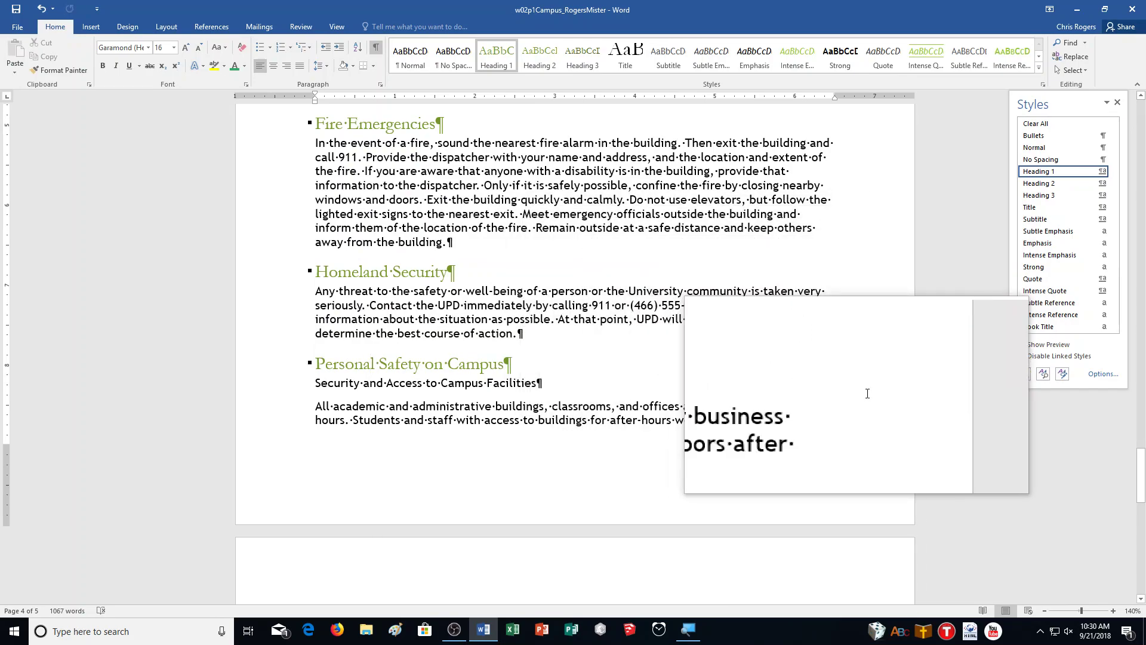
Step: Apply the Heading 2 style to the "Summary" line at the start of page 4
{"action": "scroll", "coordinate": [848, 403], "scroll_direction": "up", "scroll_amount": 3}
{"action": "scroll", "coordinate": [864, 393], "scroll_direction": "up", "scroll_amount": 7}
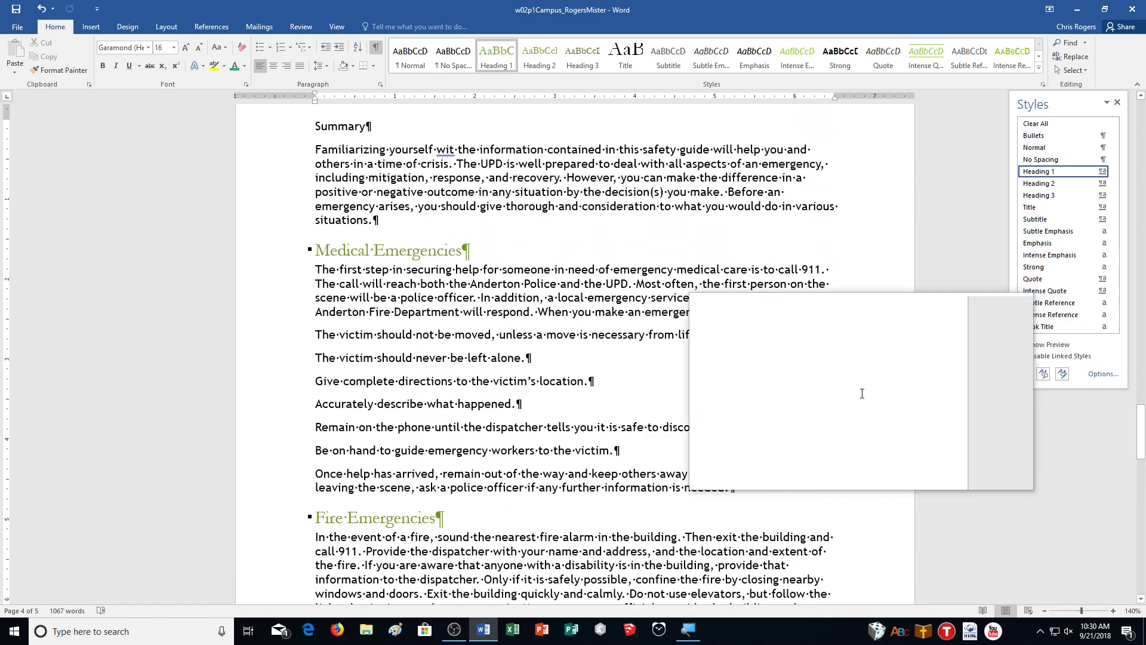
{"action": "scroll", "coordinate": [746, 358], "scroll_direction": "up", "scroll_amount": 2}
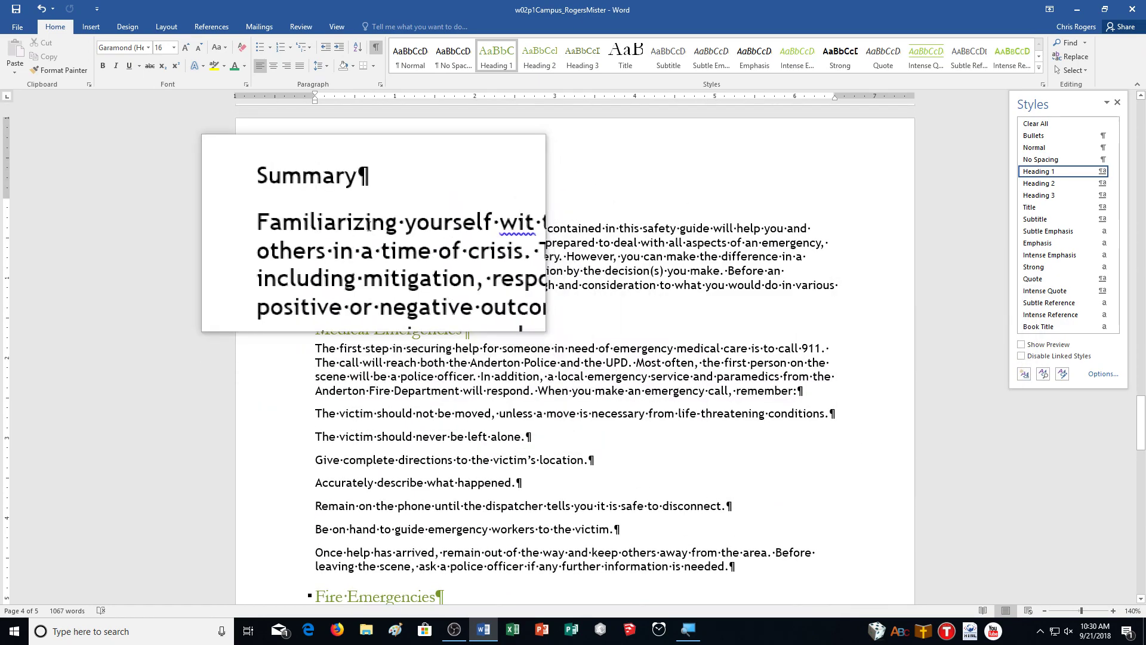
{"action": "left_click", "coordinate": [341, 208]}
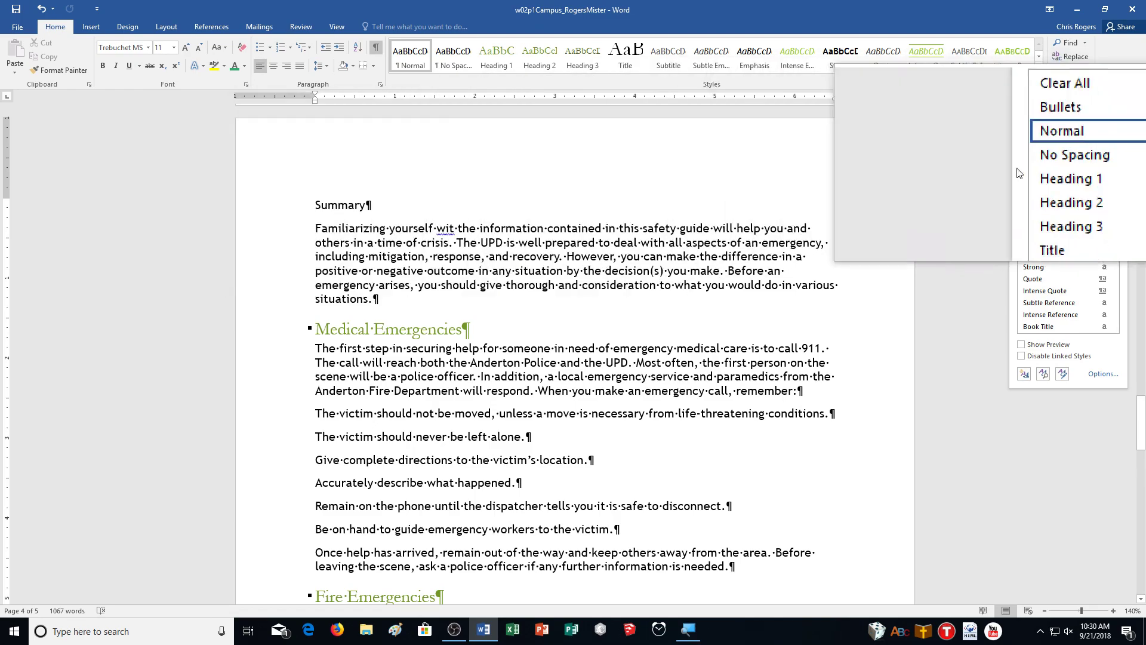
{"action": "left_click", "coordinate": [1040, 187]}
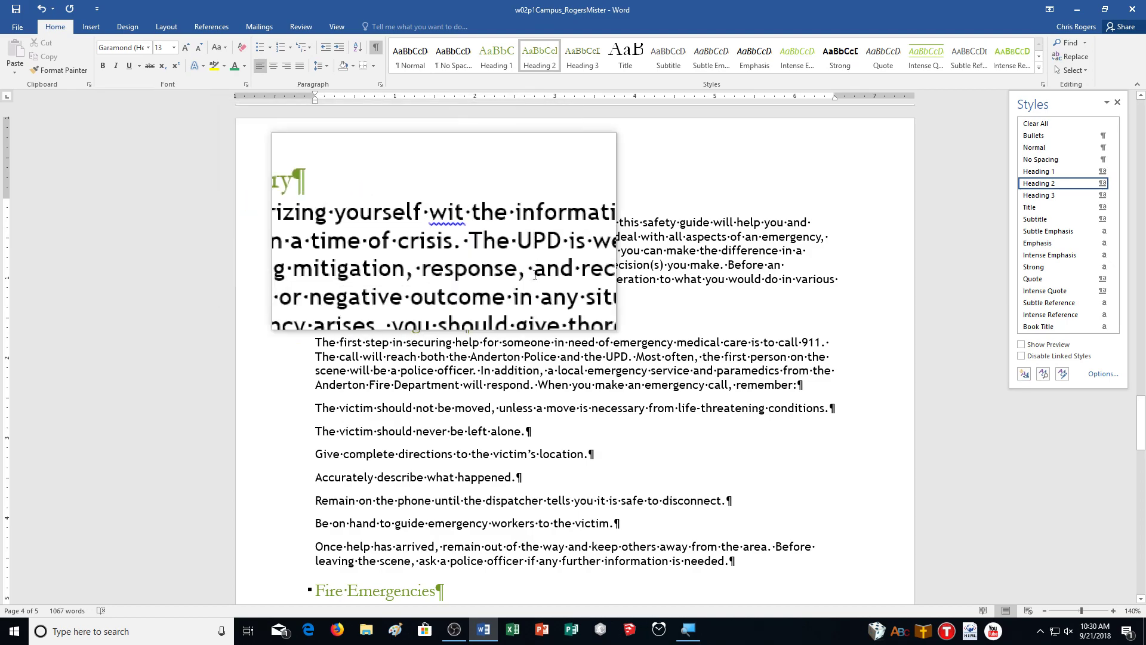
Step: Apply the Heading 2 style to the "Security and Access to Campus Facilities" and "Emergency Phones" lines
{"action": "scroll", "coordinate": [739, 376], "scroll_direction": "down", "scroll_amount": 4}
{"action": "scroll", "coordinate": [739, 376], "scroll_direction": "down", "scroll_amount": 7}
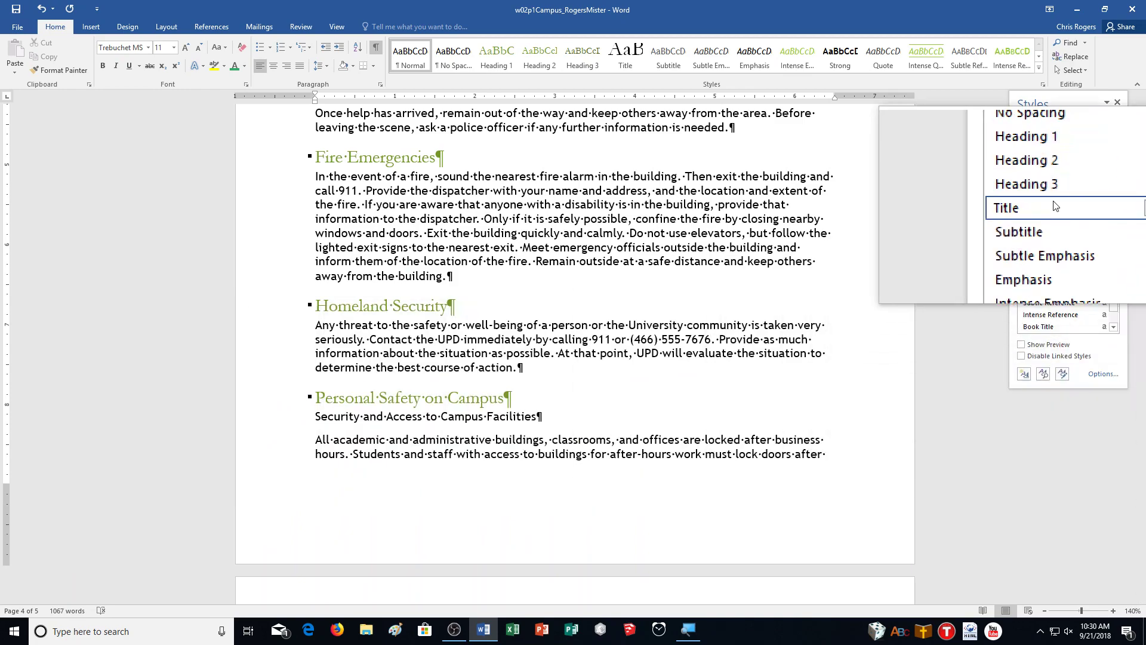
{"action": "left_click", "coordinate": [1057, 191]}
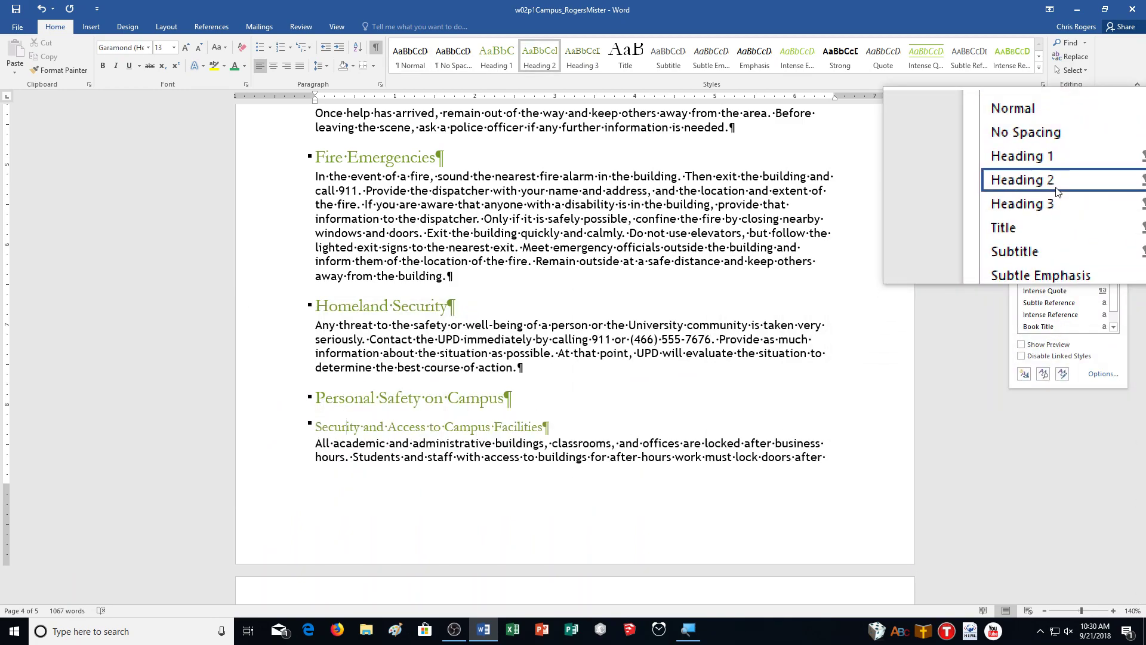
{"action": "scroll", "coordinate": [740, 382], "scroll_direction": "down", "scroll_amount": 5}
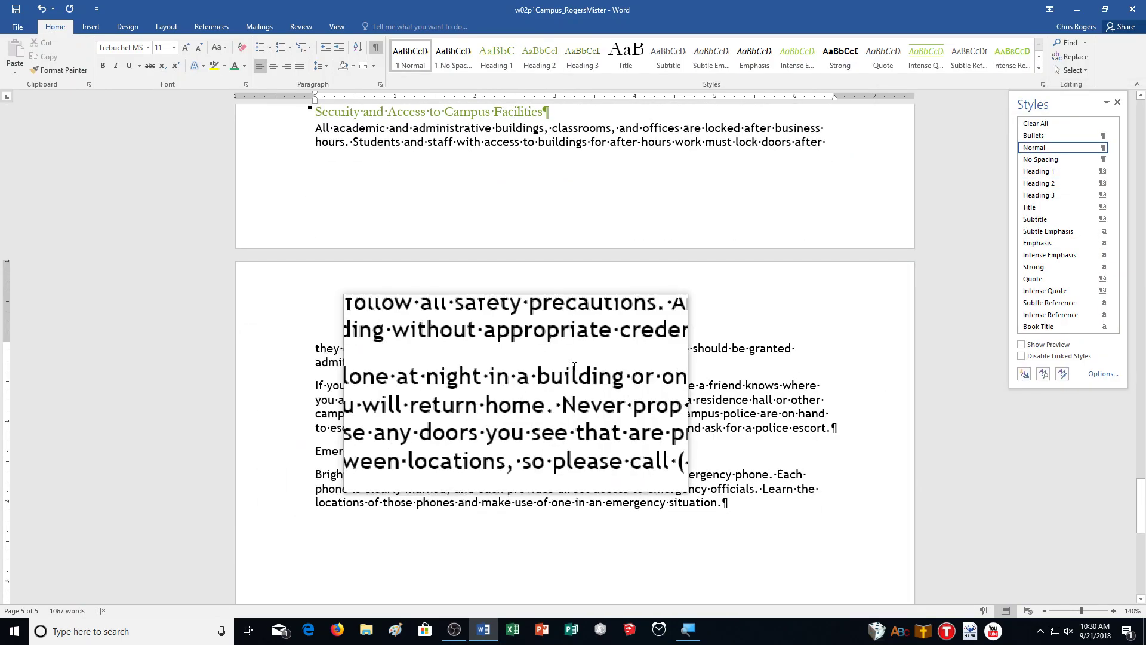
{"action": "left_click", "coordinate": [1041, 183]}
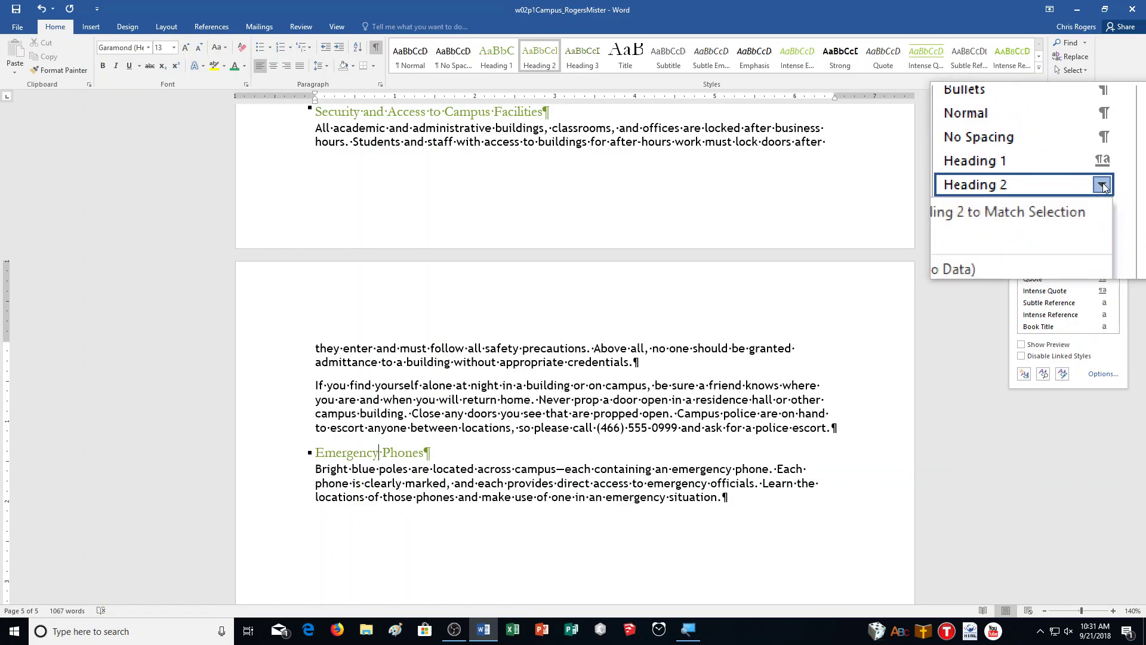
Step: Modify the Heading 2 style so that its text is underlined
{"action": "left_click", "coordinate": [1042, 212]}
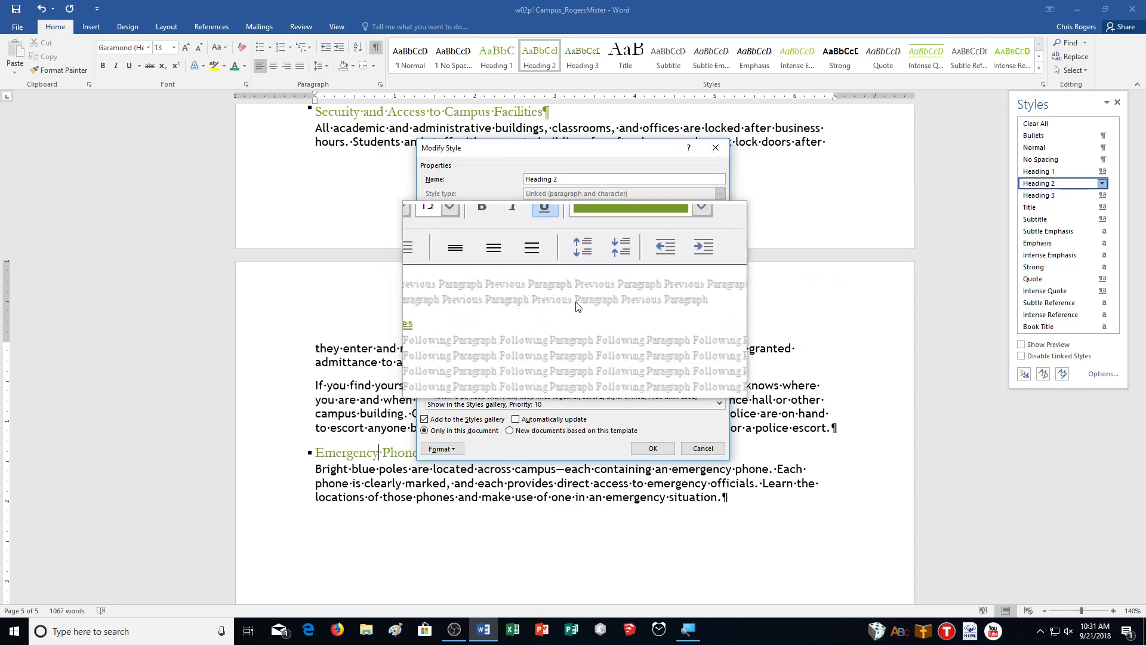
{"action": "left_click", "coordinate": [659, 456]}
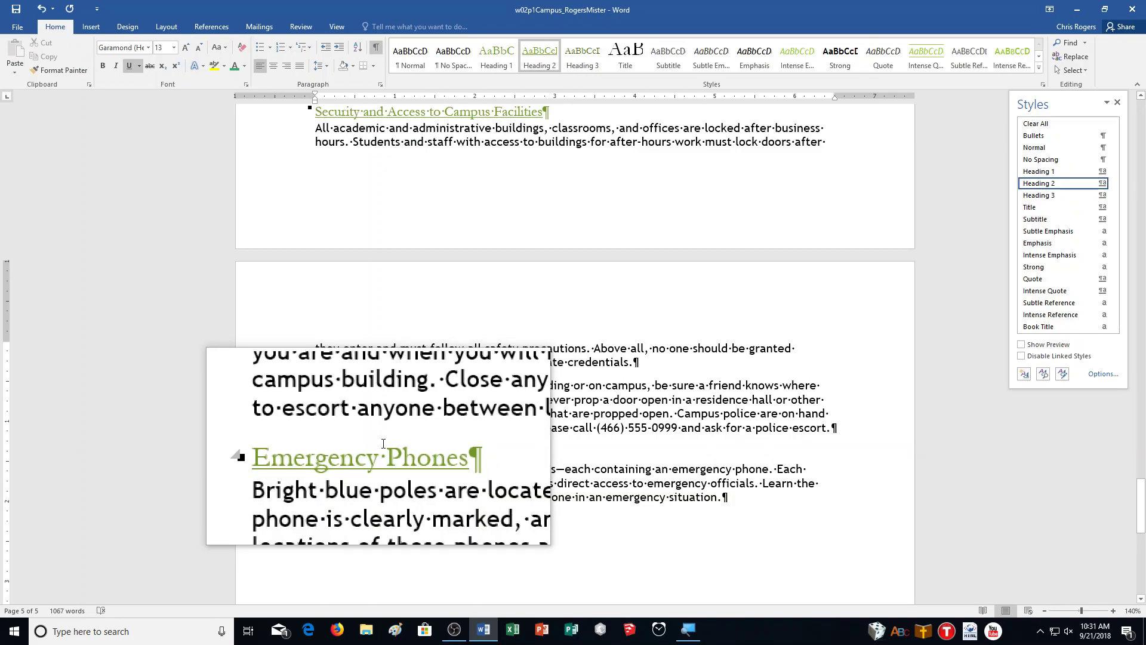
Step: Format the five paragraphs from "Phone" through "Local radio and television stations" under Emergency Notifications as a square-bulleted list and decrease its indent by one level
{"action": "scroll", "coordinate": [565, 385], "scroll_direction": "up", "scroll_amount": 5}
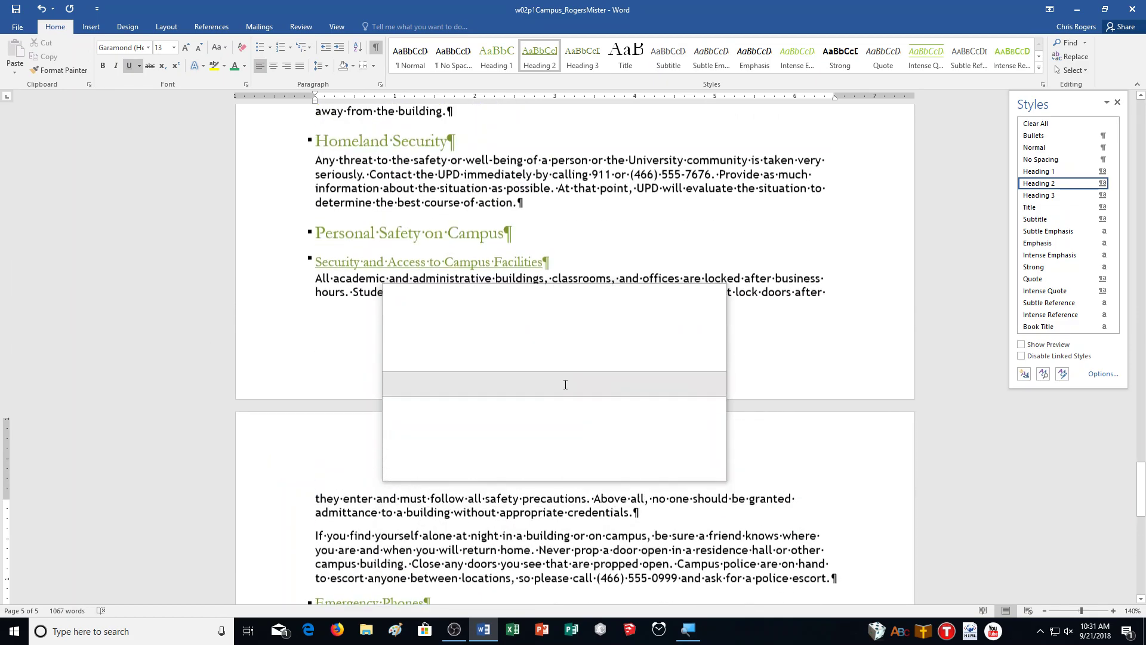
{"action": "scroll", "coordinate": [565, 384], "scroll_direction": "up", "scroll_amount": 15}
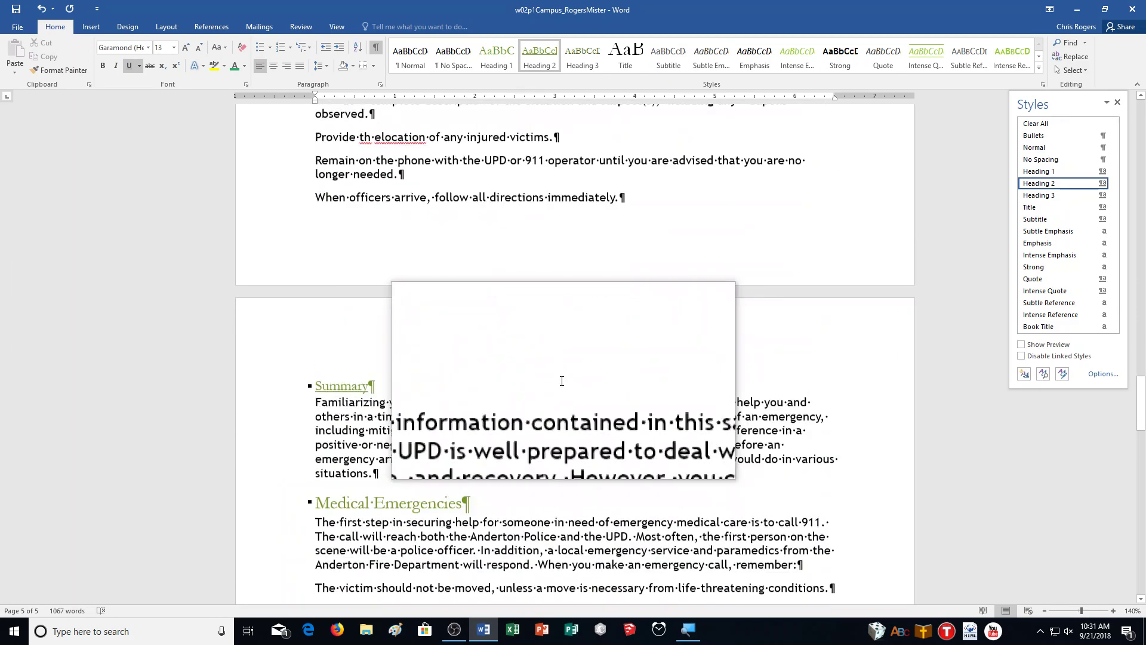
{"action": "scroll", "coordinate": [597, 358], "scroll_direction": "up", "scroll_amount": 2}
{"action": "left_click", "coordinate": [634, 342]}
{"action": "scroll", "coordinate": [732, 386], "scroll_direction": "up", "scroll_amount": 5}
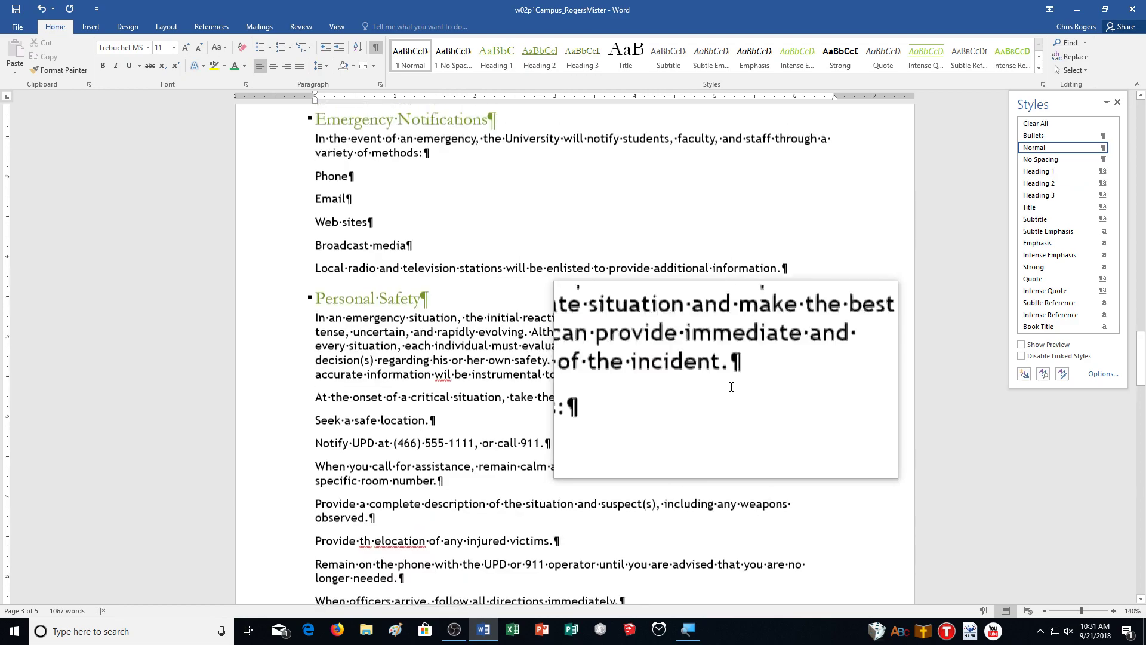
{"action": "scroll", "coordinate": [731, 387], "scroll_direction": "up", "scroll_amount": 6}
{"action": "scroll", "coordinate": [776, 418], "scroll_direction": "down", "scroll_amount": 5}
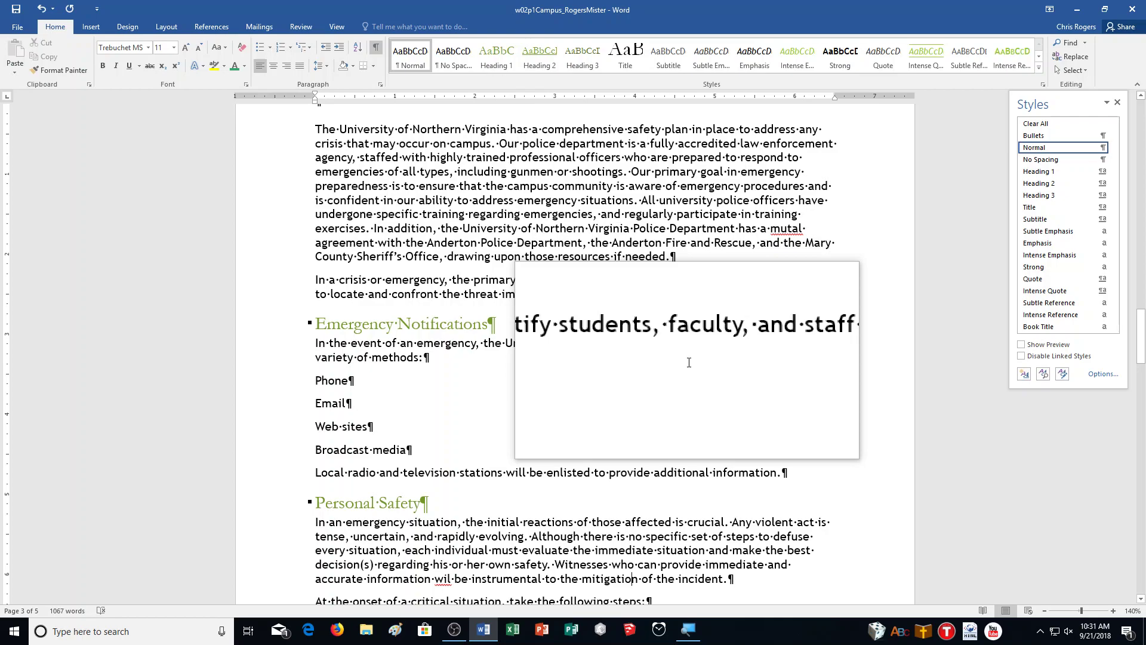
{"action": "scroll", "coordinate": [729, 368], "scroll_direction": "down", "scroll_amount": 3}
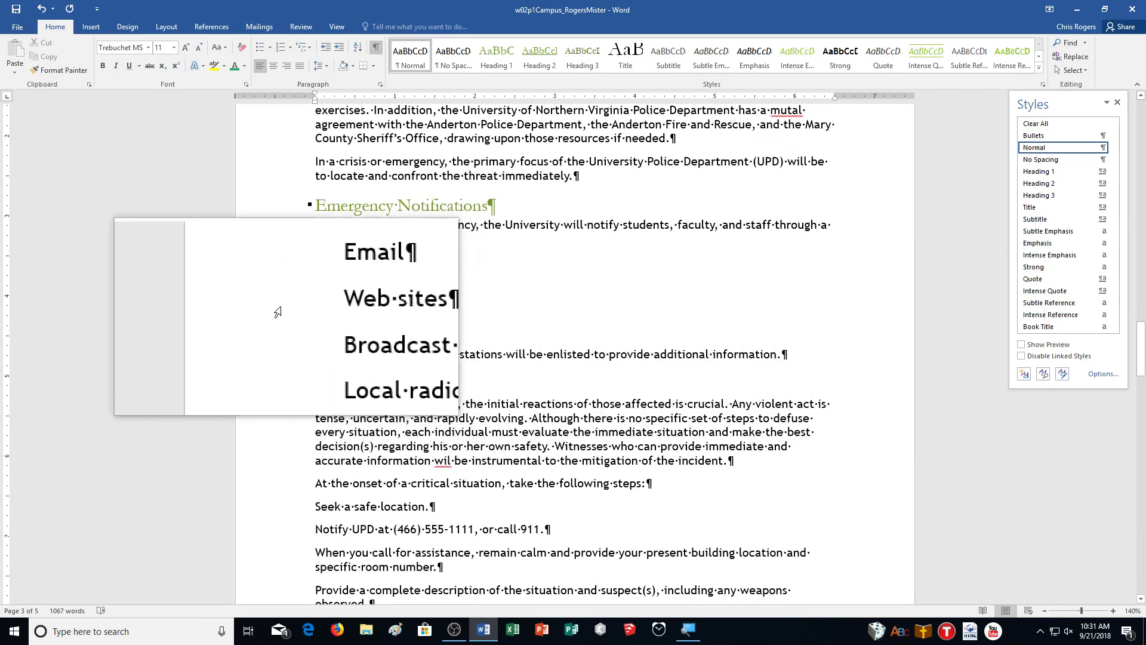
{"action": "left_click_drag", "start_coordinate": [316, 260], "coordinate": [783, 353]}
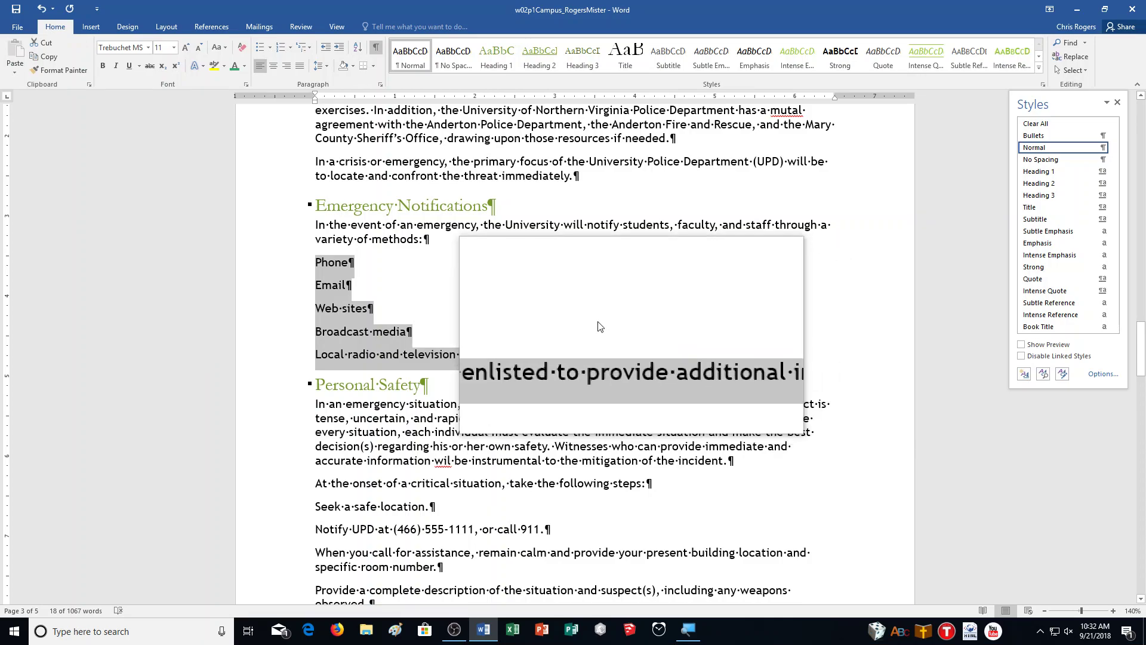
{"action": "left_click", "coordinate": [269, 51]}
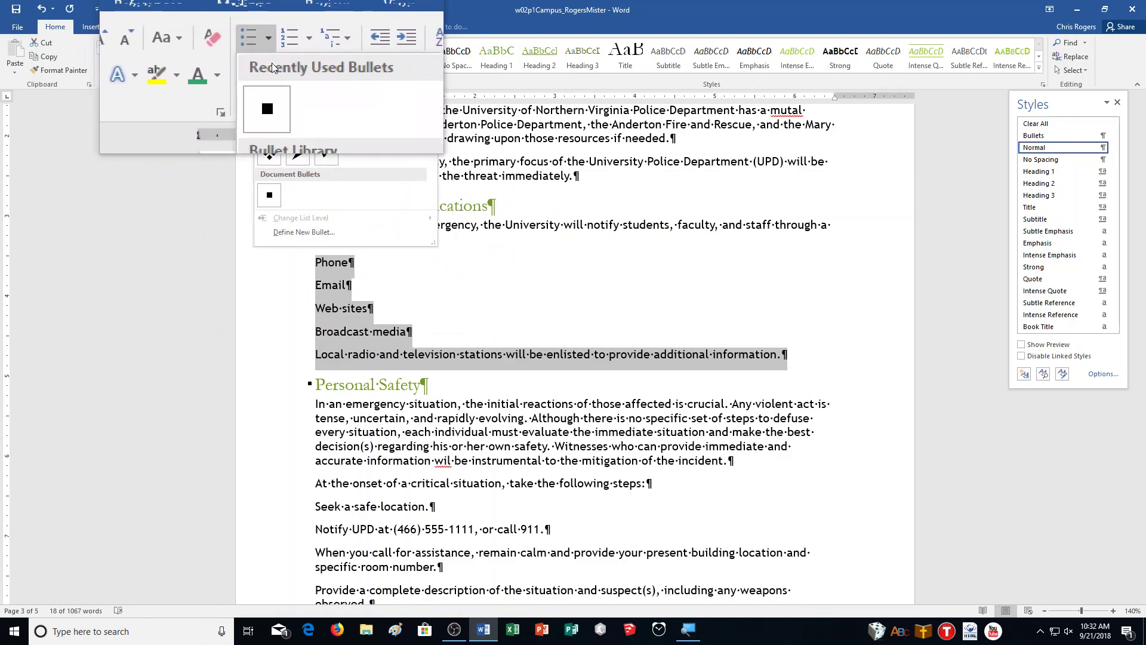
{"action": "left_click", "coordinate": [269, 86]}
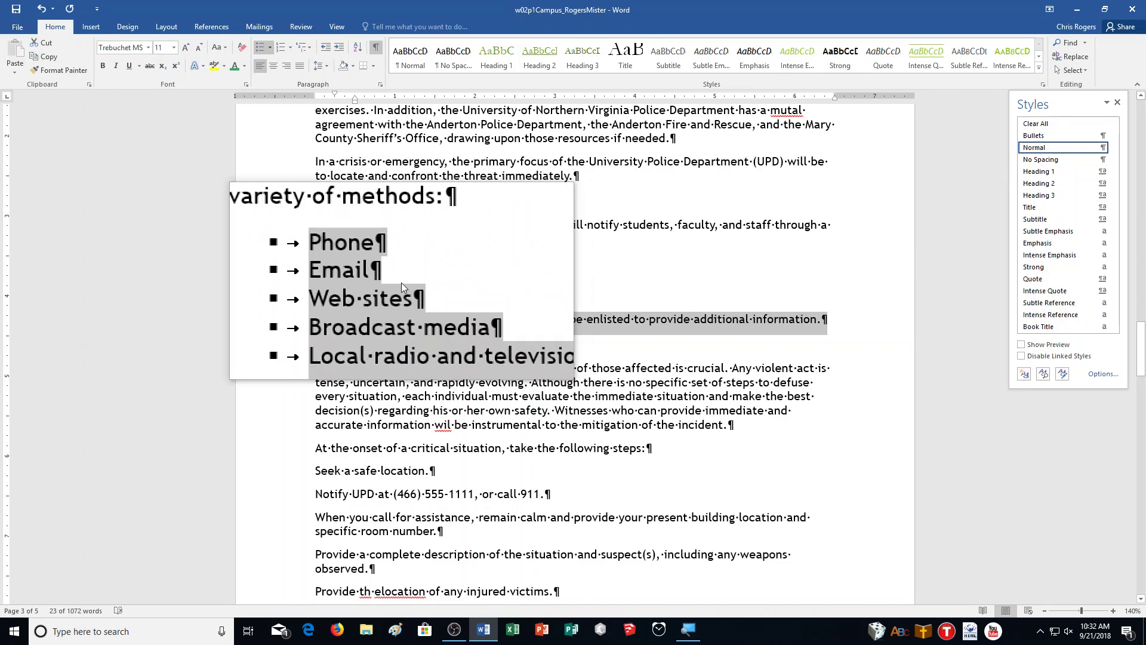
{"action": "left_click", "coordinate": [325, 49]}
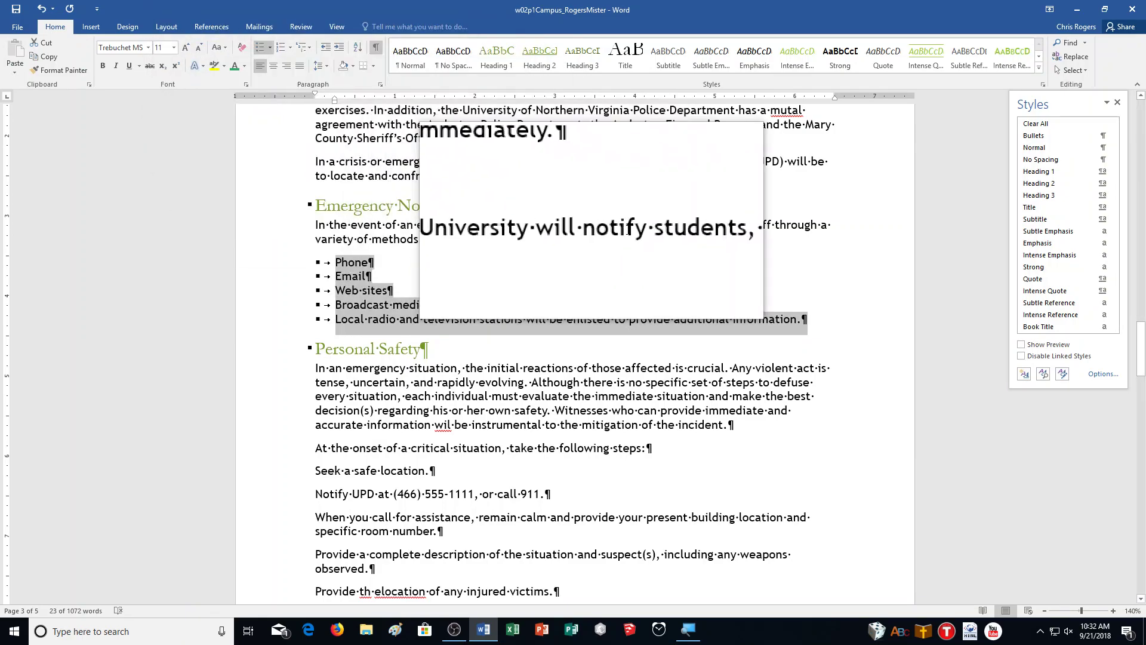
Step: Create a new paragraph style named "Bulleted Text" from the selected bulleted list's formatting
{"action": "left_click", "coordinate": [1025, 377]}
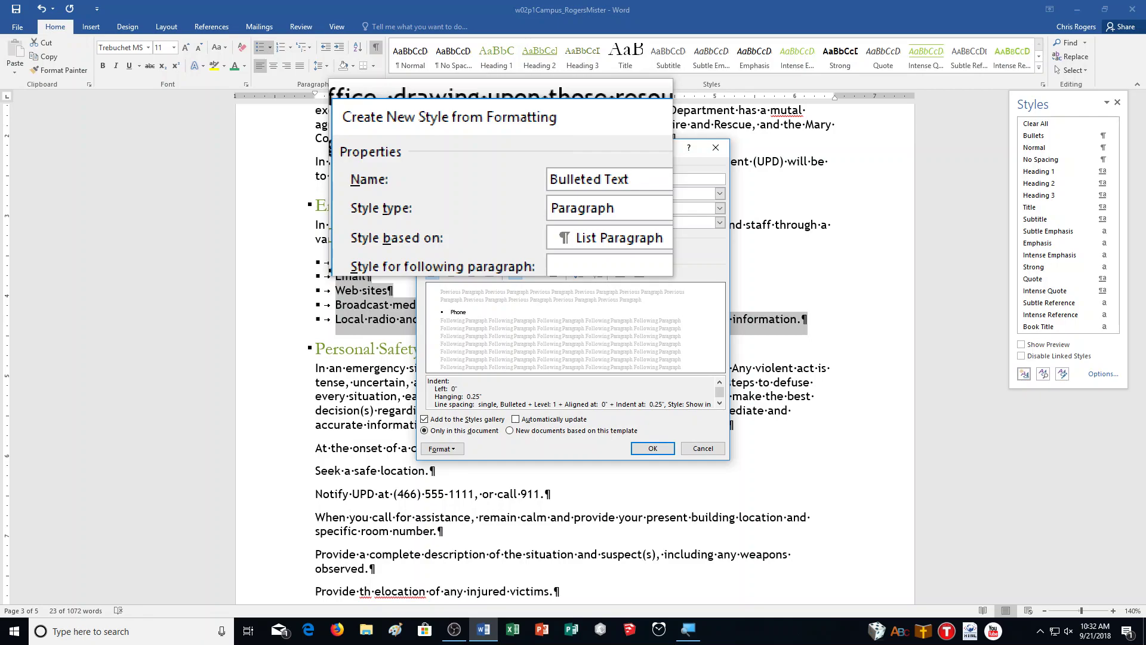
{"action": "left_click", "coordinate": [651, 447]}
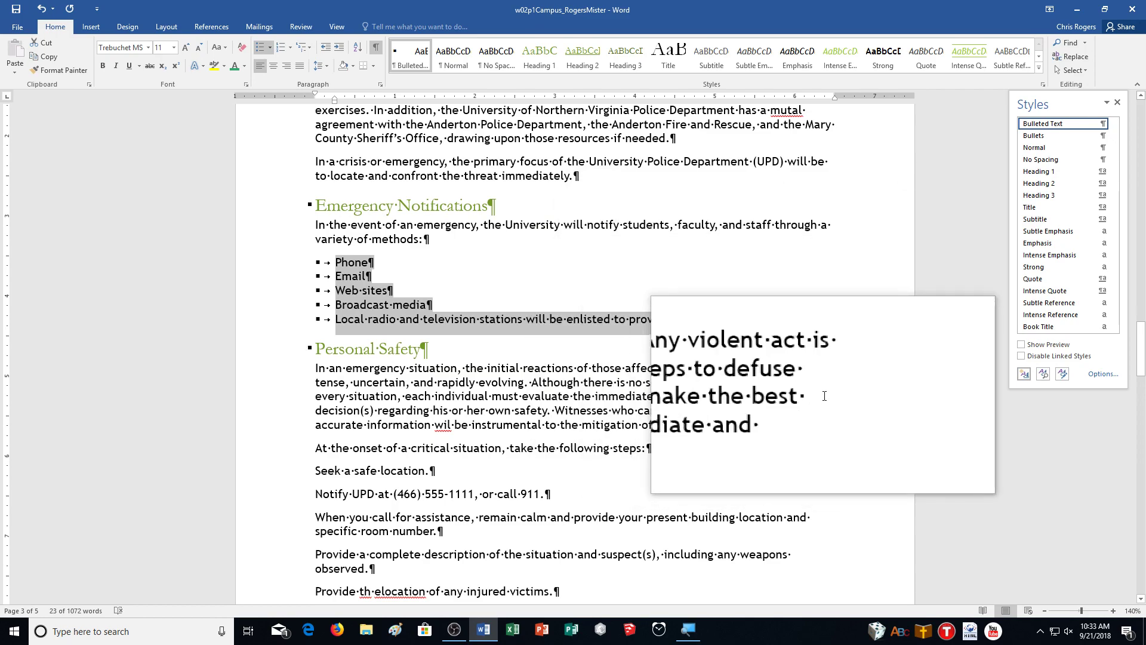
Step: Apply the Bulleted Text style to the seven paragraphs from "Seek a safe location." through "When officers arrive, follow all directions immediately."
{"action": "scroll", "coordinate": [825, 396], "scroll_direction": "down", "scroll_amount": 5}
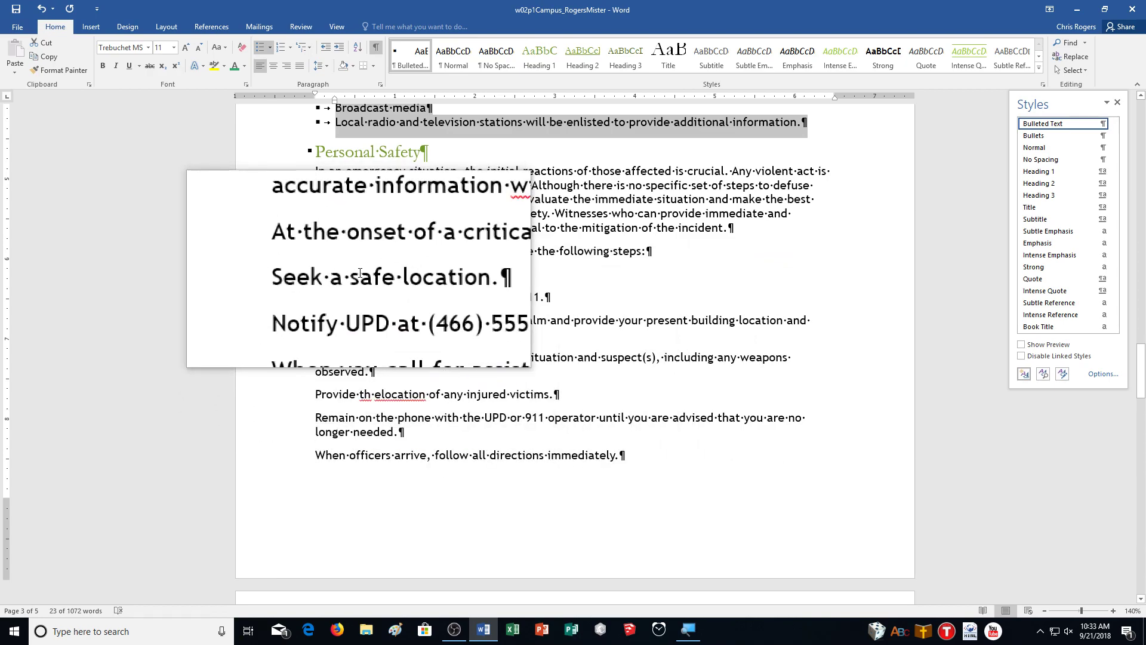
{"action": "left_click_drag", "start_coordinate": [312, 275], "coordinate": [793, 587]}
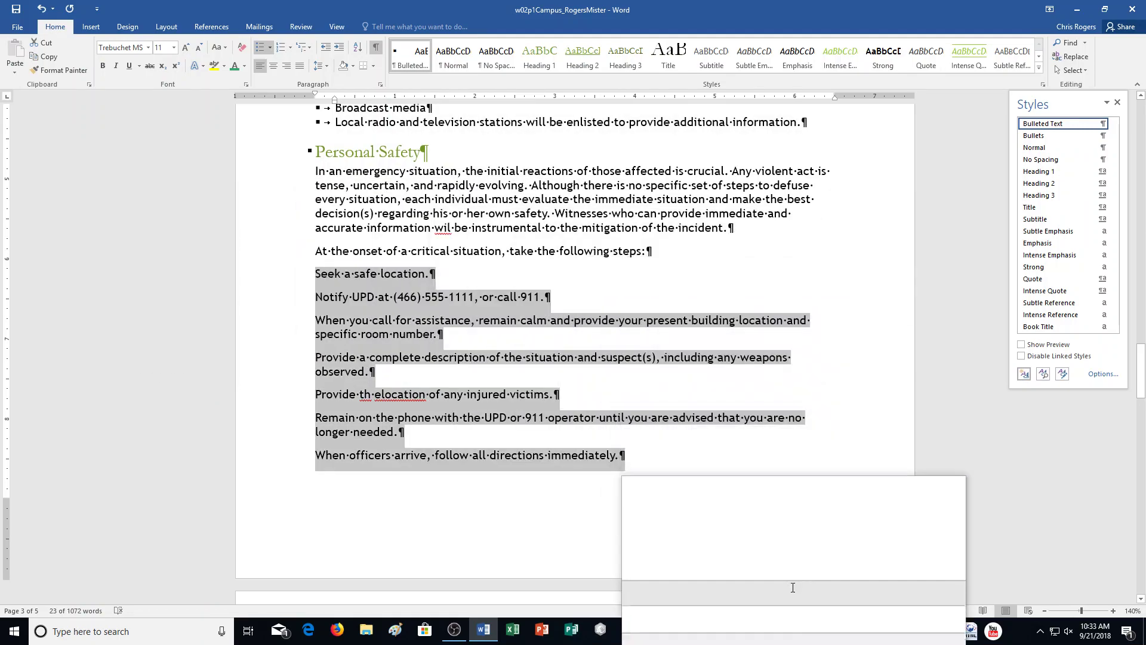
{"action": "scroll", "coordinate": [792, 587], "scroll_direction": "down", "scroll_amount": 5}
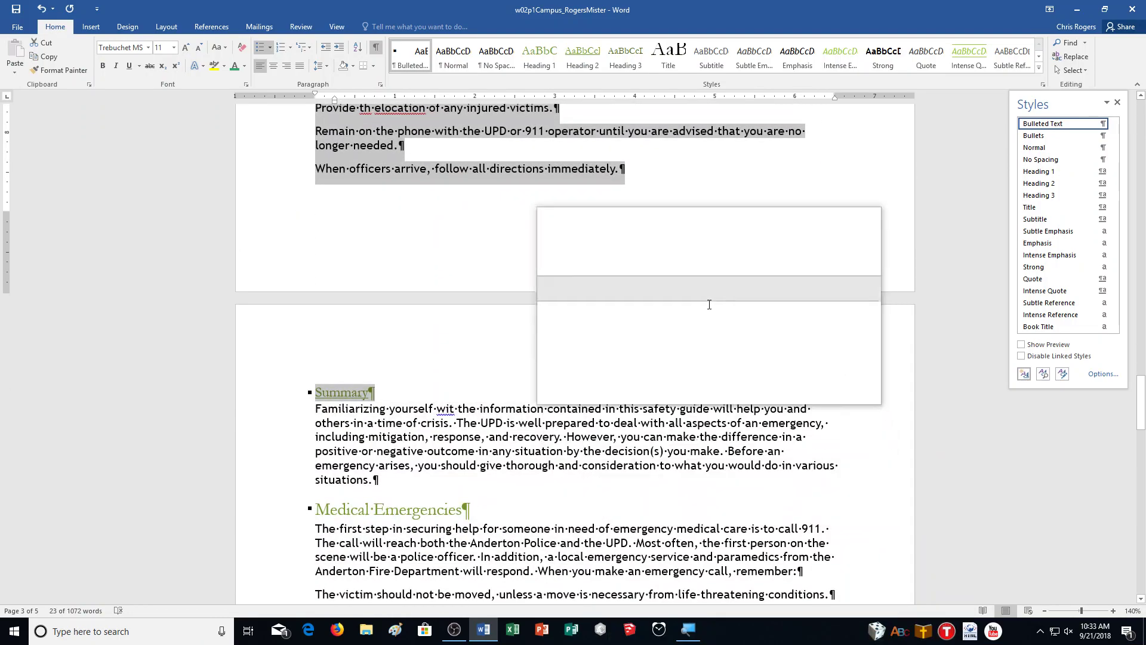
{"action": "scroll", "coordinate": [704, 119], "scroll_direction": "up", "scroll_amount": 4}
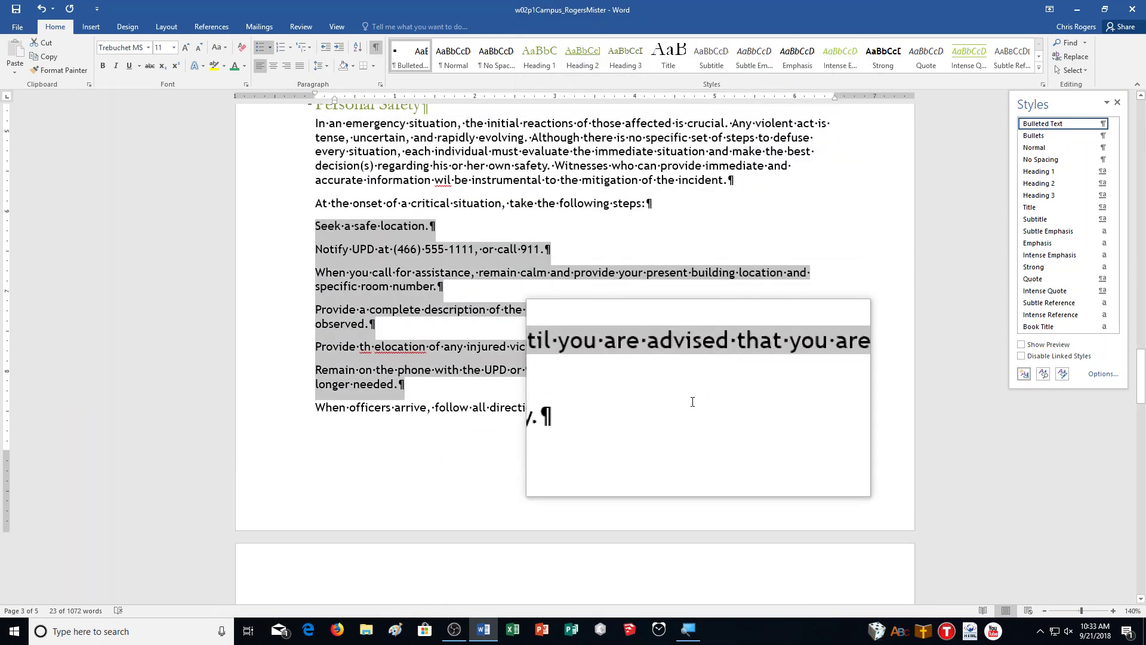
{"action": "left_click_drag", "start_coordinate": [693, 402], "coordinate": [630, 413]}
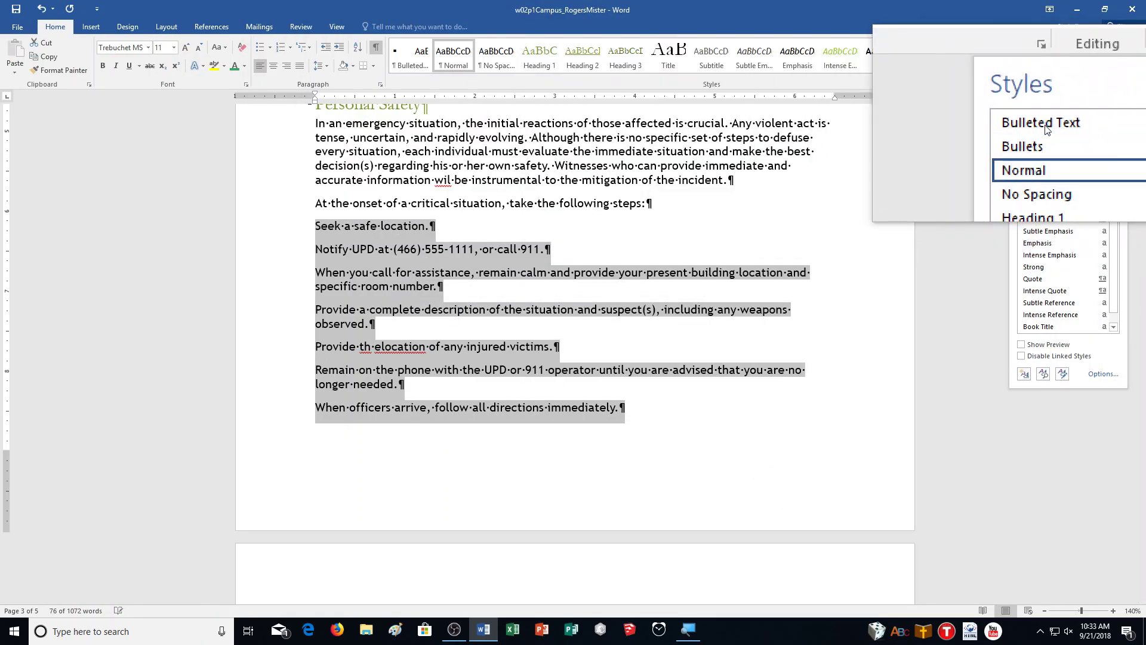
{"action": "left_click", "coordinate": [1047, 125]}
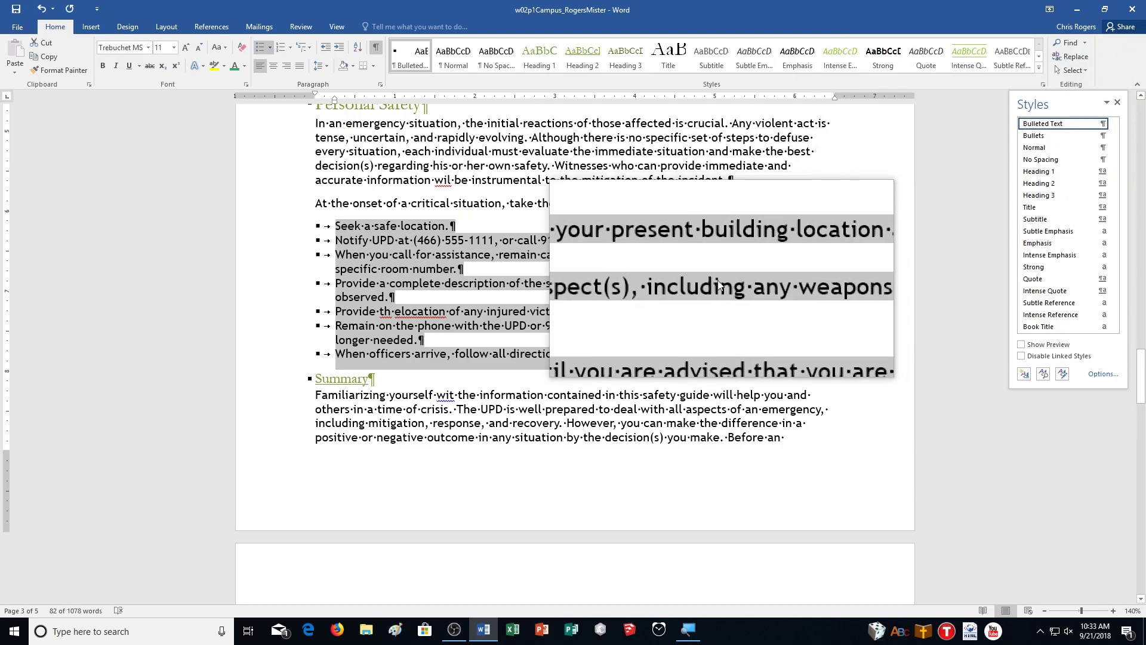
Step: Apply the Bulleted Text style to the seven Medical Emergencies paragraphs from "The victim should not be moved" through "Once help has arrived"
{"action": "scroll", "coordinate": [705, 287], "scroll_direction": "down", "scroll_amount": 7}
{"action": "scroll", "coordinate": [716, 334], "scroll_direction": "down", "scroll_amount": 5}
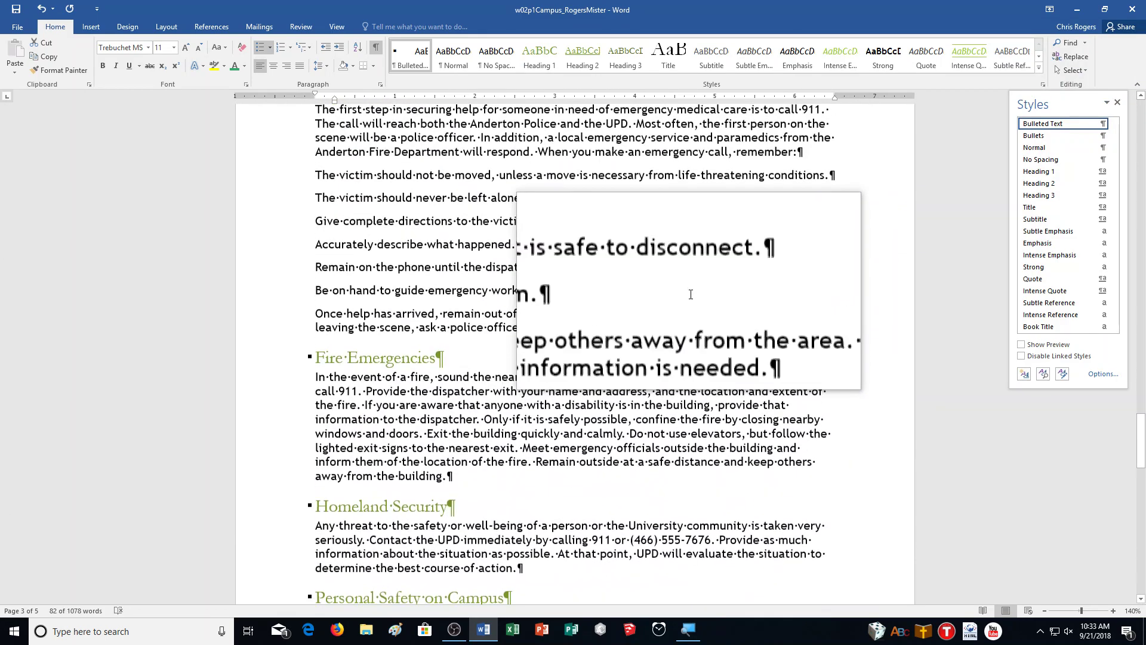
{"action": "scroll", "coordinate": [734, 286], "scroll_direction": "up", "scroll_amount": 4}
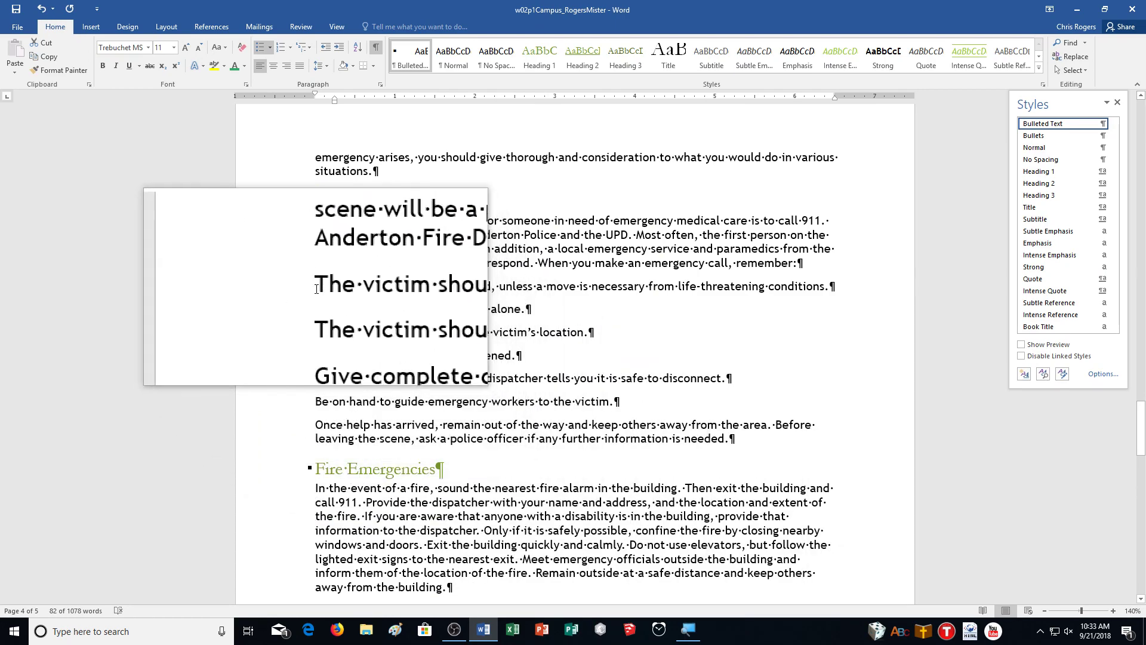
{"action": "left_click_drag", "start_coordinate": [316, 289], "coordinate": [422, 288]}
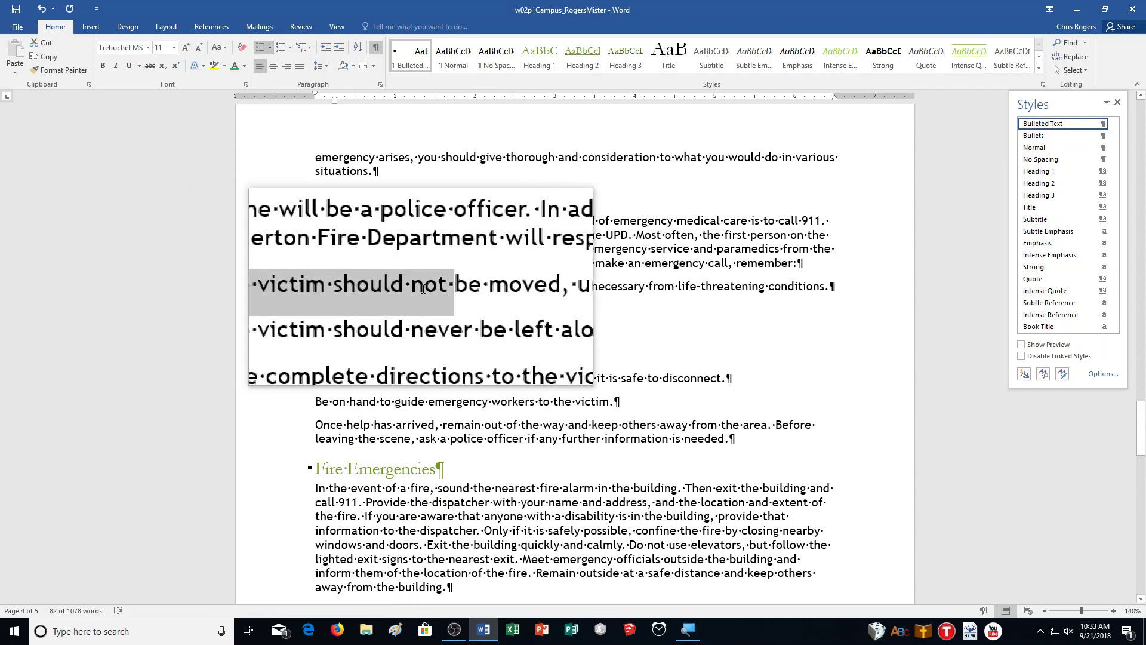
{"action": "left_click_drag", "start_coordinate": [422, 289], "coordinate": [737, 438]}
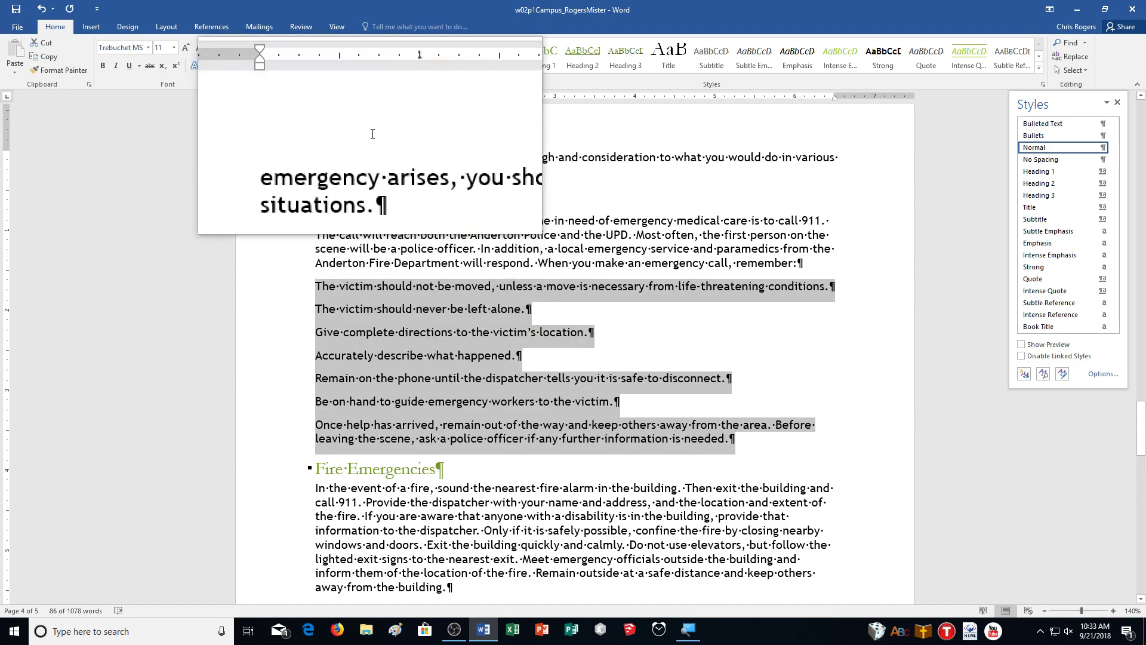
{"action": "left_click", "coordinate": [413, 62]}
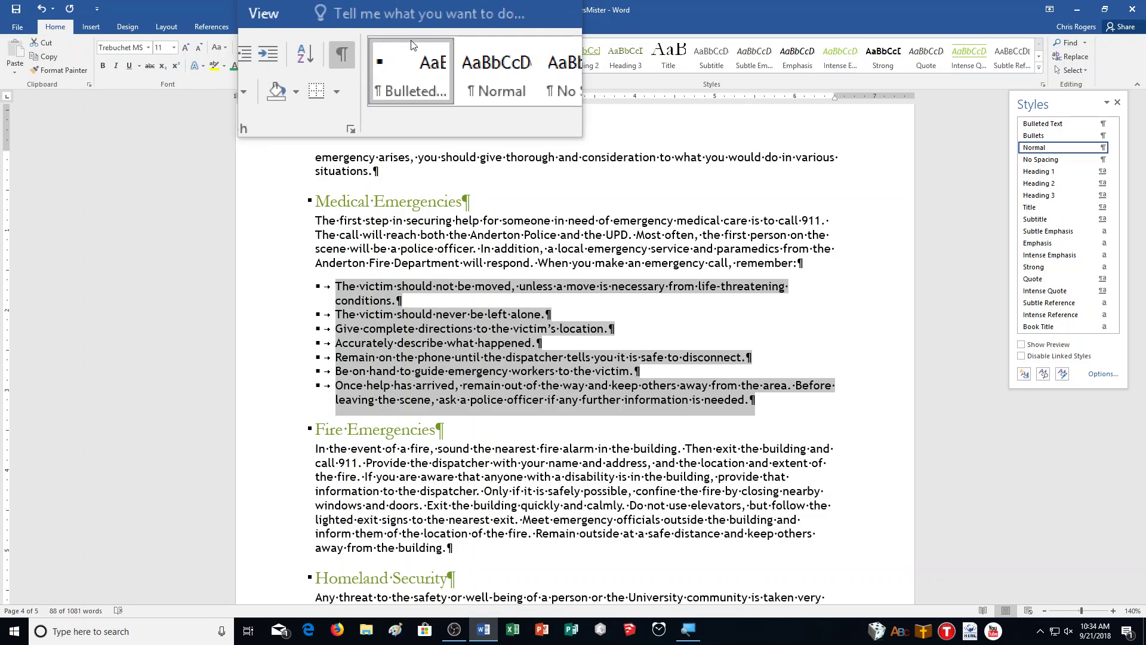
Step: Check spelling and grammar from the document's beginning, close the Styles pane, and correct "mutal" to "mutual" and "wil" to "will"
{"action": "key", "text": "ctrl+Home"}
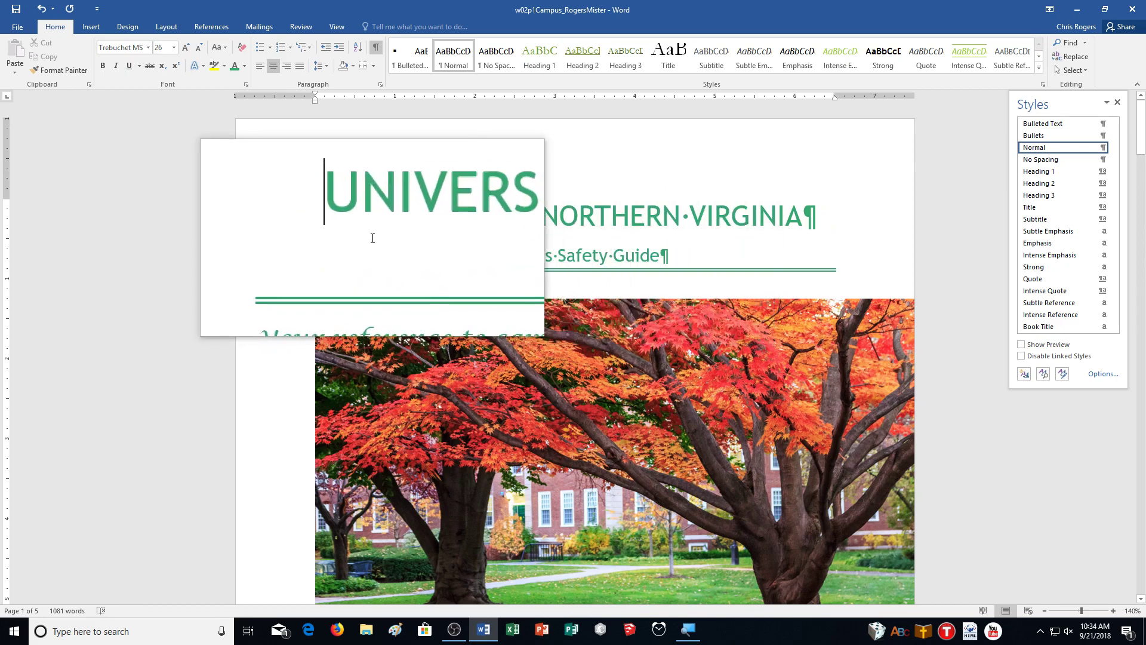
{"action": "left_click", "coordinate": [301, 26]}
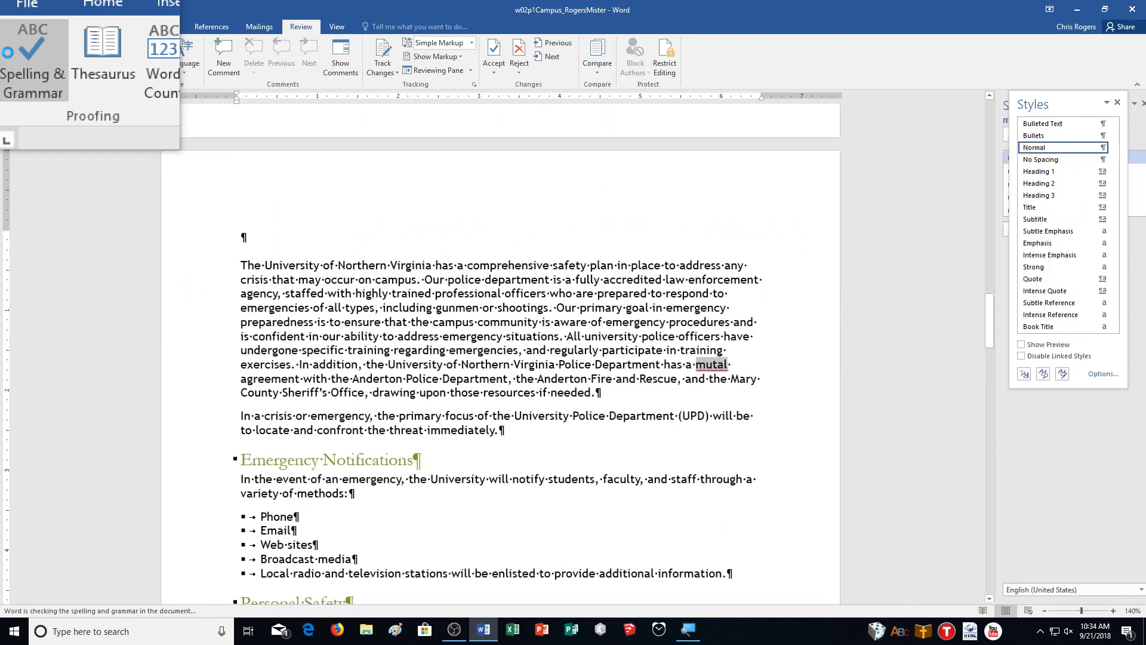
{"action": "left_click", "coordinate": [1119, 102]}
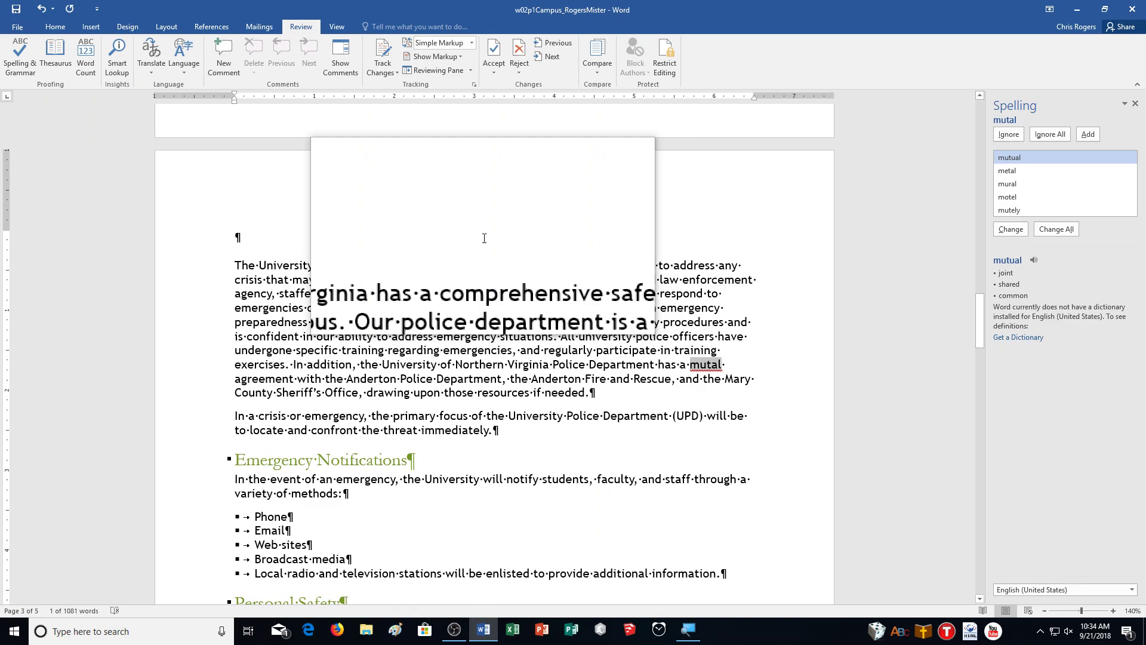
{"action": "left_click", "coordinate": [1012, 230]}
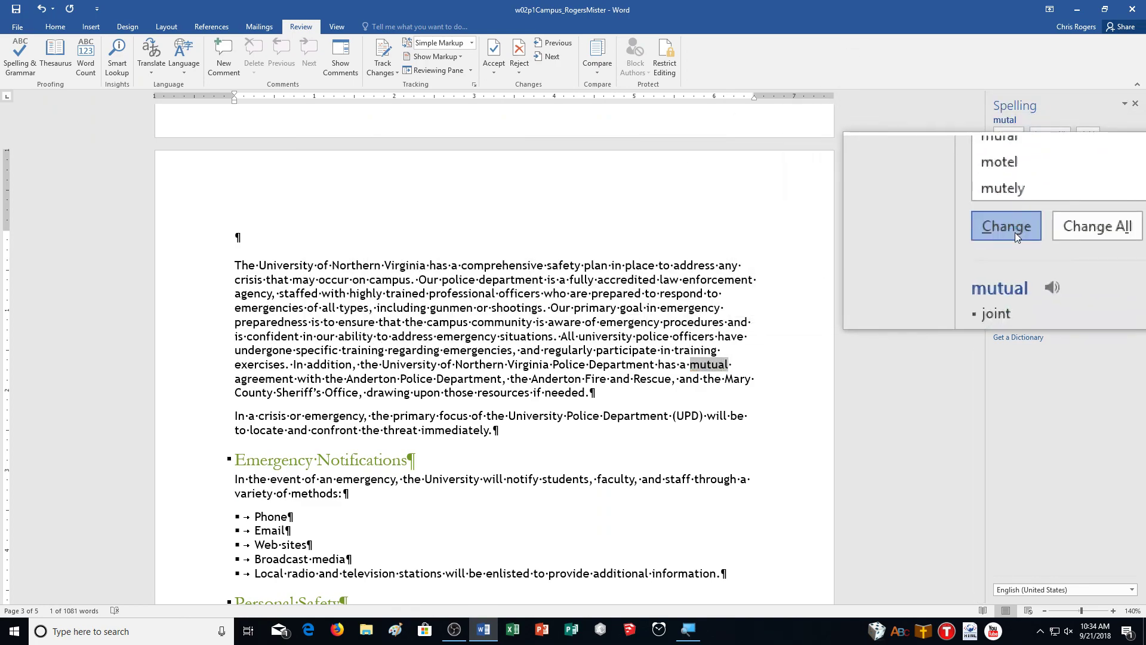
{"action": "left_click", "coordinate": [1014, 232]}
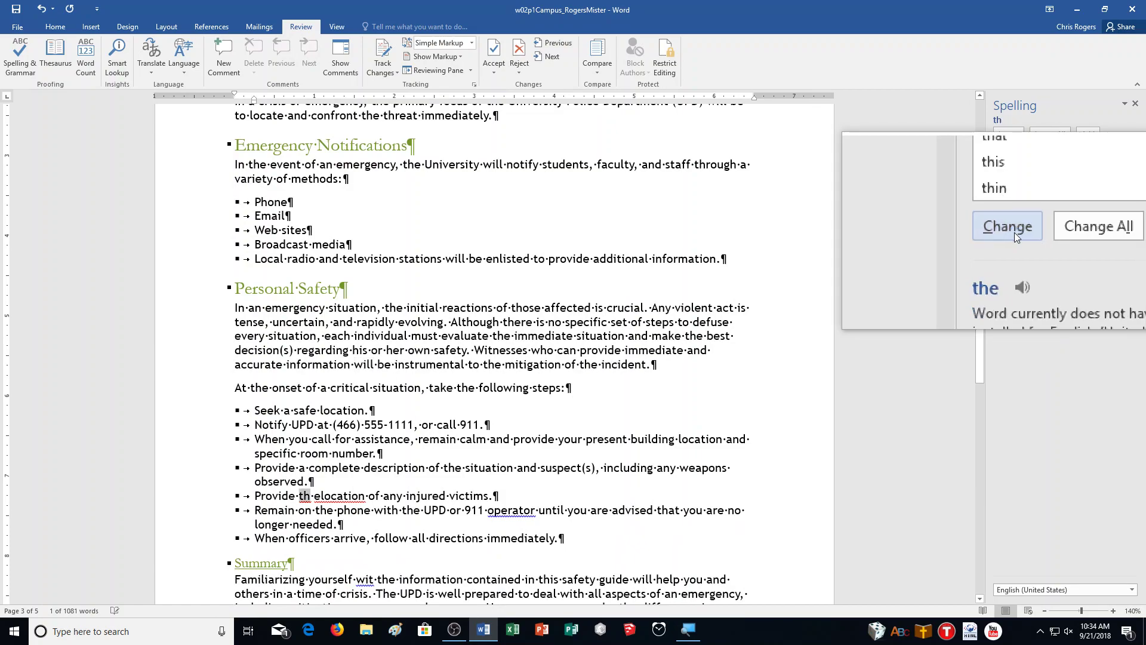
Step: Correct "th elocation" to "the location" in the injured victims bullet under Personal Safety
{"action": "left_click", "coordinate": [1014, 232]}
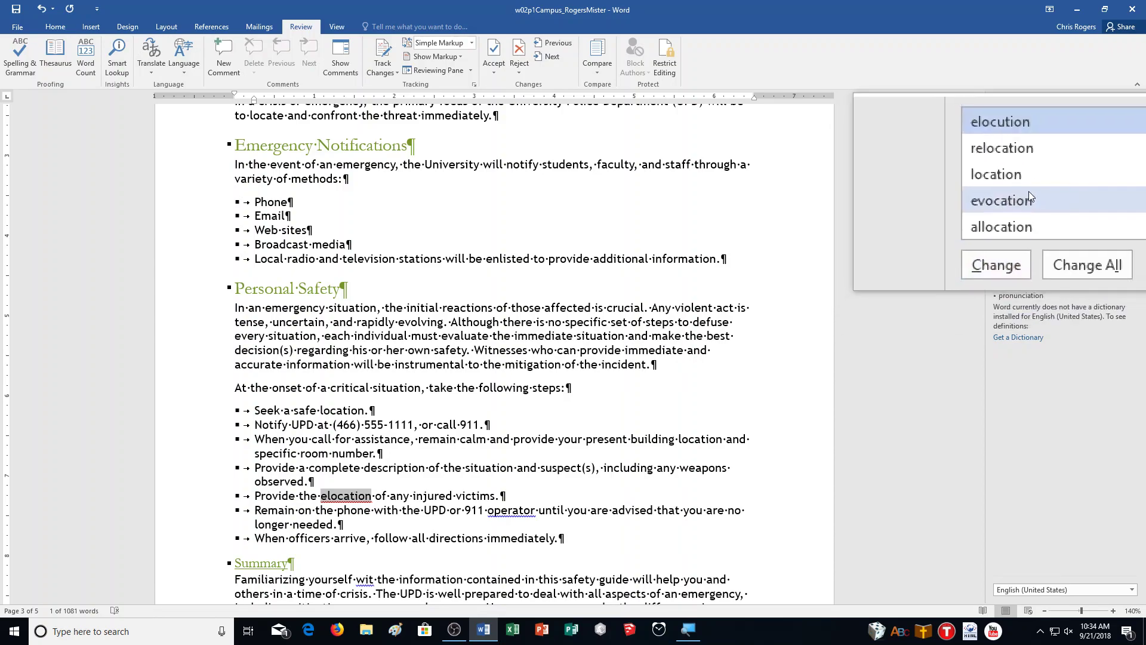
{"action": "left_click", "coordinate": [1041, 182]}
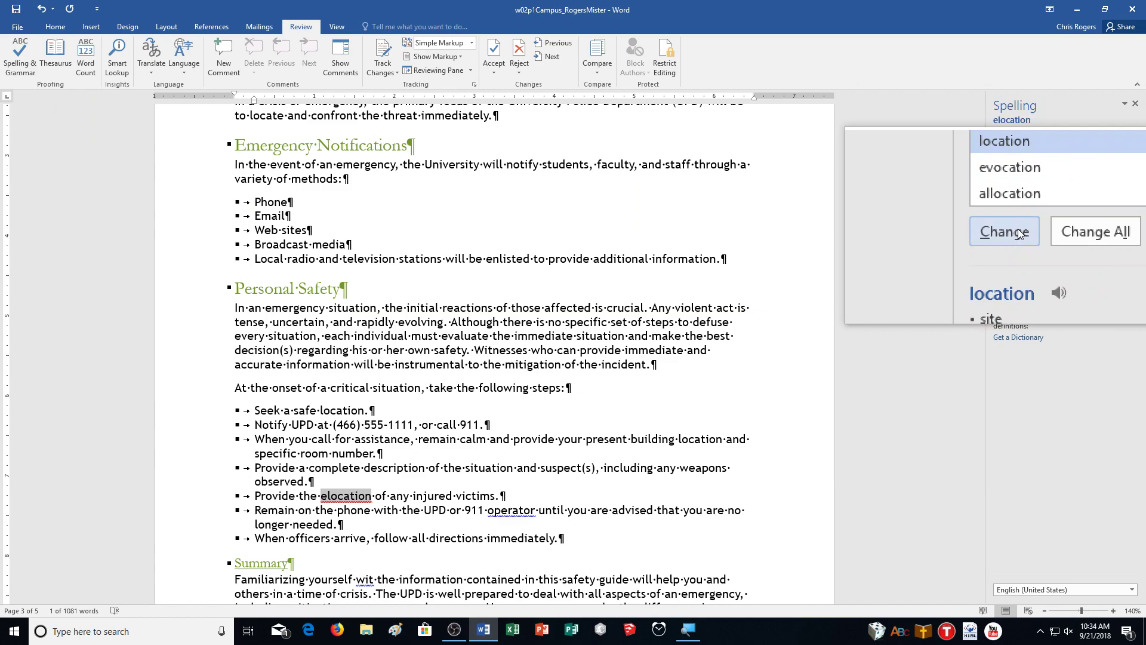
{"action": "left_click", "coordinate": [1019, 233]}
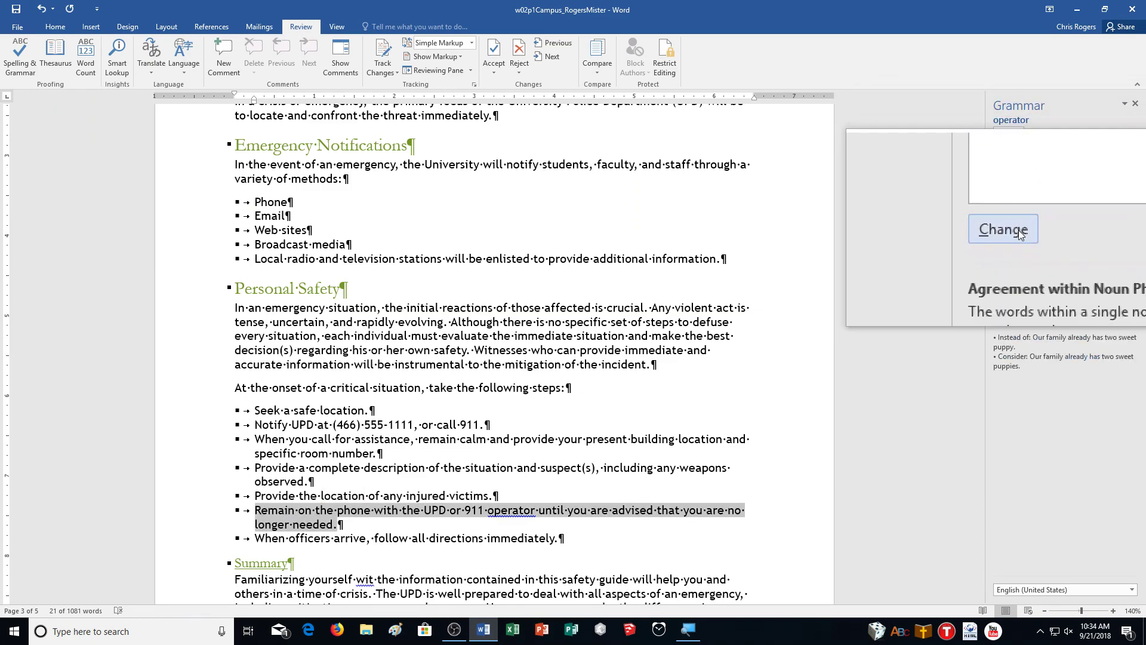
Step: Ignore the grammar suggestion for "operator", change "wit" to "with" in the Summary paragraph, and finish the check
{"action": "left_click", "coordinate": [1022, 136]}
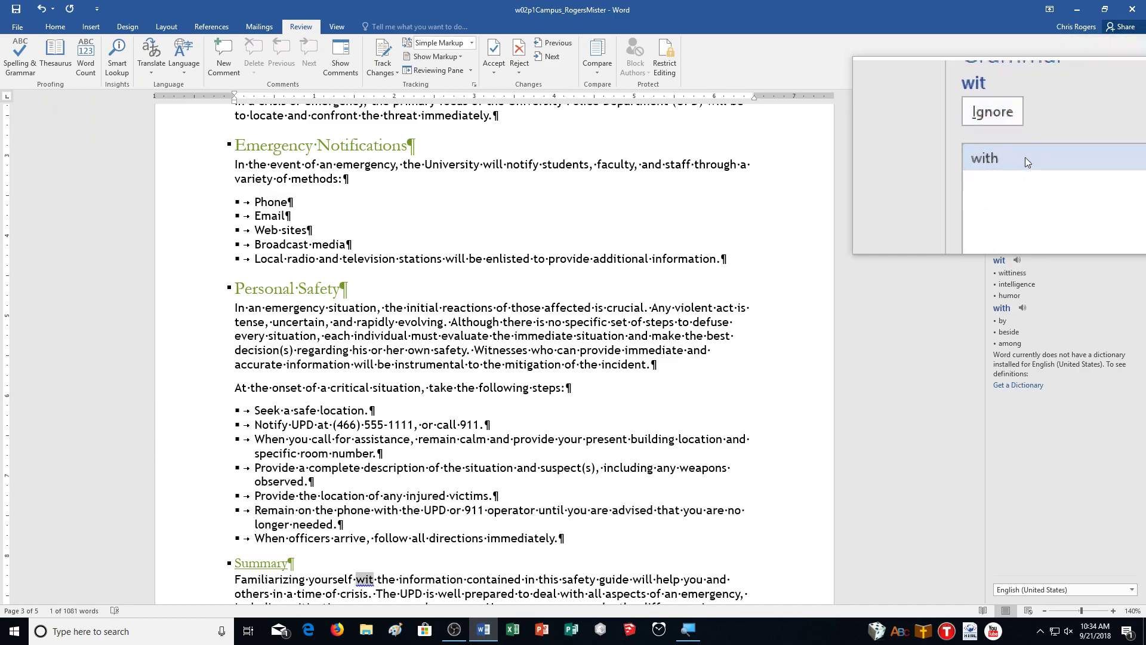
{"action": "left_click", "coordinate": [1026, 230]}
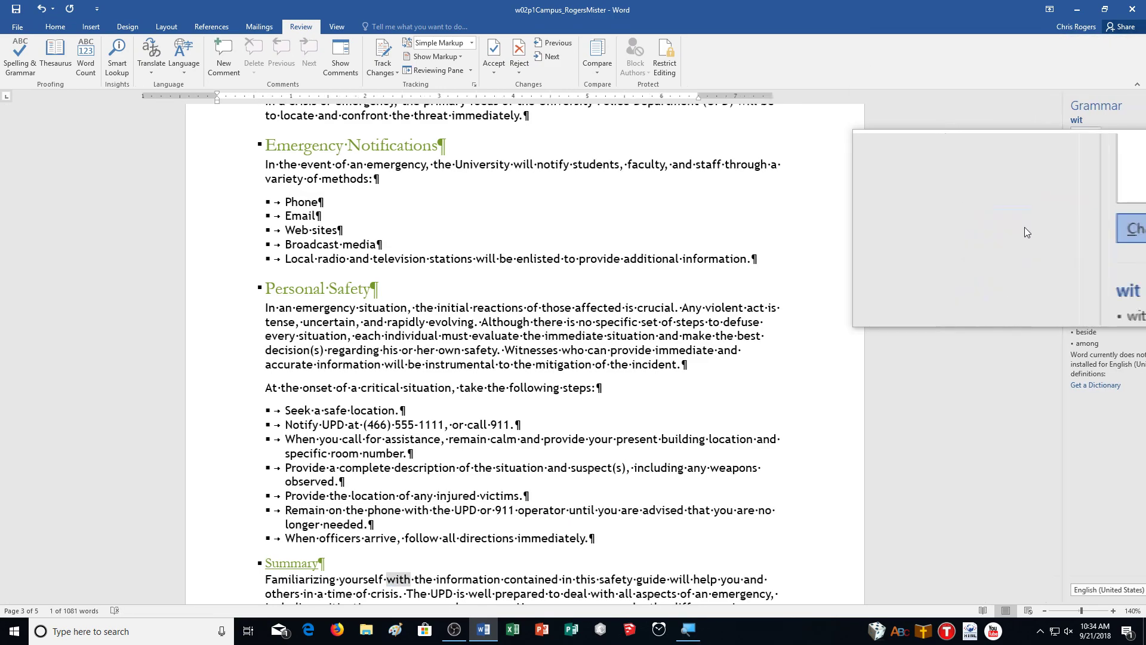
{"action": "left_click", "coordinate": [577, 348]}
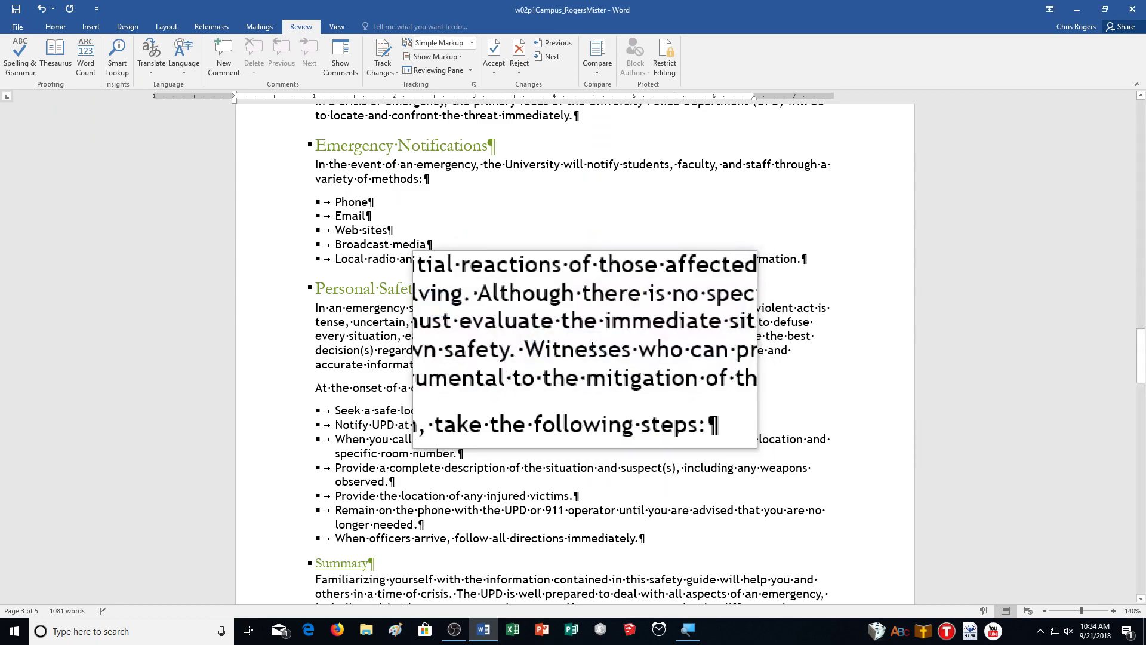
Step: Format the text from "The University of Northern Virginia has a comprehensive safety plan" through the end of the document in two columns
{"action": "scroll", "coordinate": [892, 303], "scroll_direction": "up", "scroll_amount": 7}
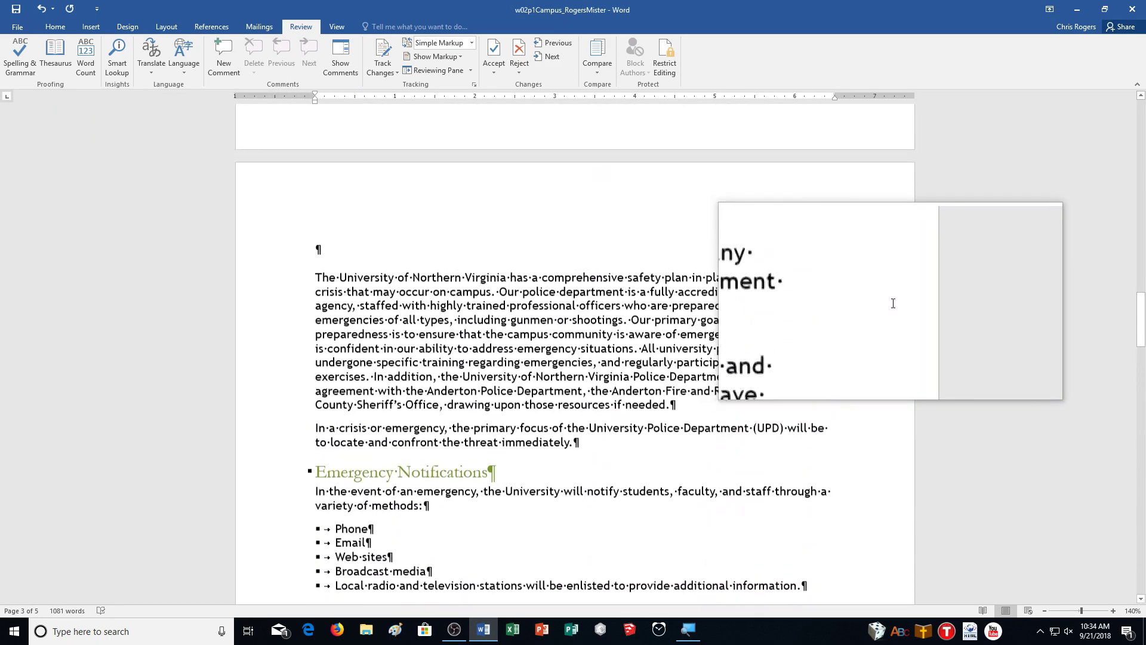
{"action": "scroll", "coordinate": [893, 303], "scroll_direction": "down", "scroll_amount": 4}
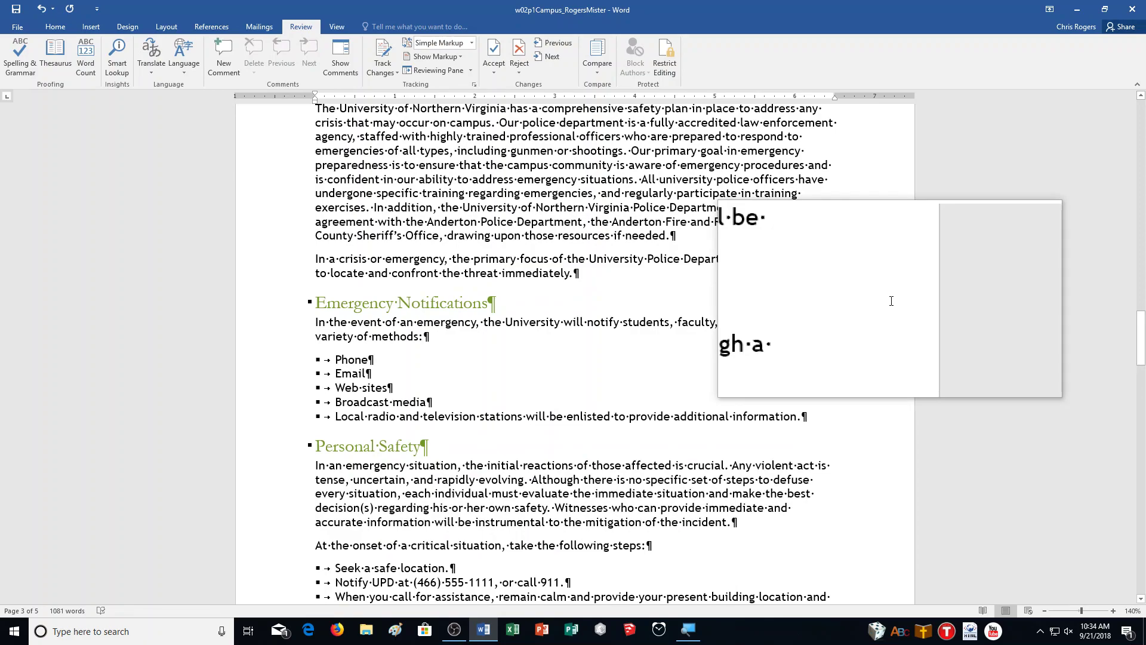
{"action": "scroll", "coordinate": [891, 301], "scroll_direction": "down", "scroll_amount": 3}
{"action": "scroll", "coordinate": [706, 320], "scroll_direction": "up", "scroll_amount": 5}
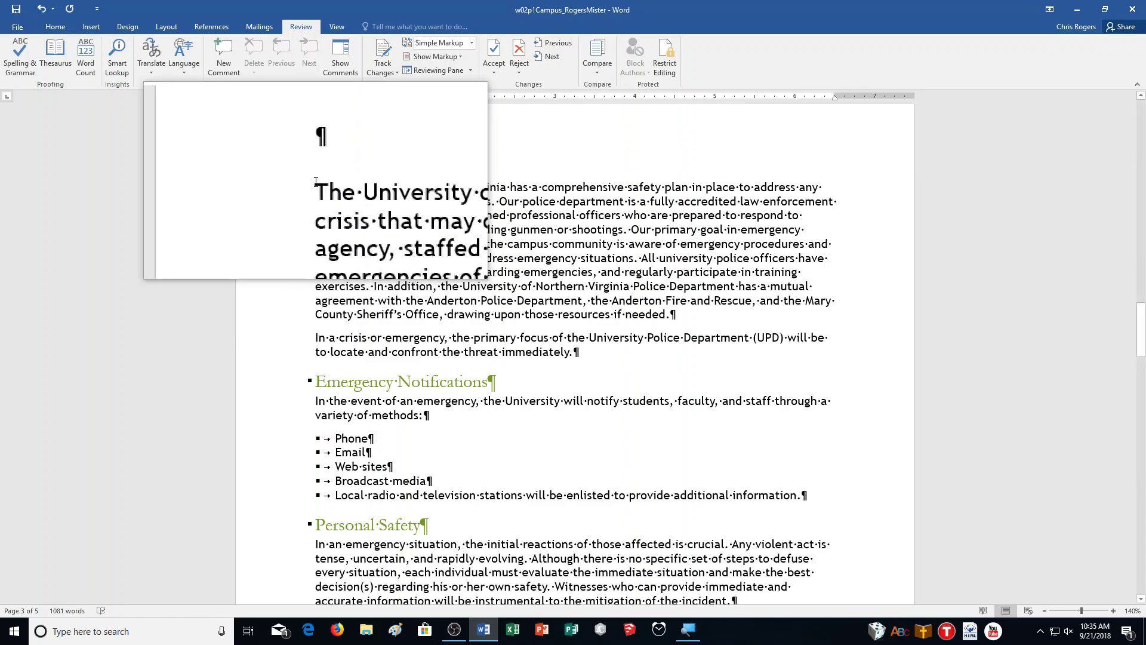
{"action": "left_click_drag", "start_coordinate": [315, 187], "coordinate": [845, 385]}
{"action": "scroll", "coordinate": [805, 432], "scroll_direction": "down", "scroll_amount": 5}
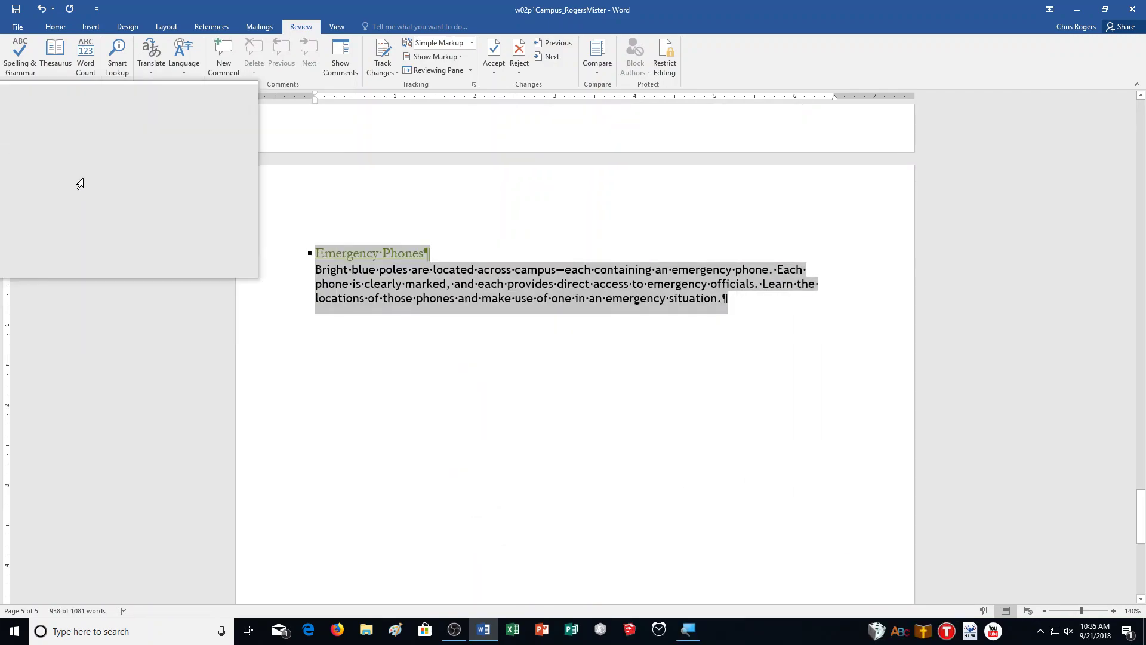
{"action": "left_click", "coordinate": [153, 26]}
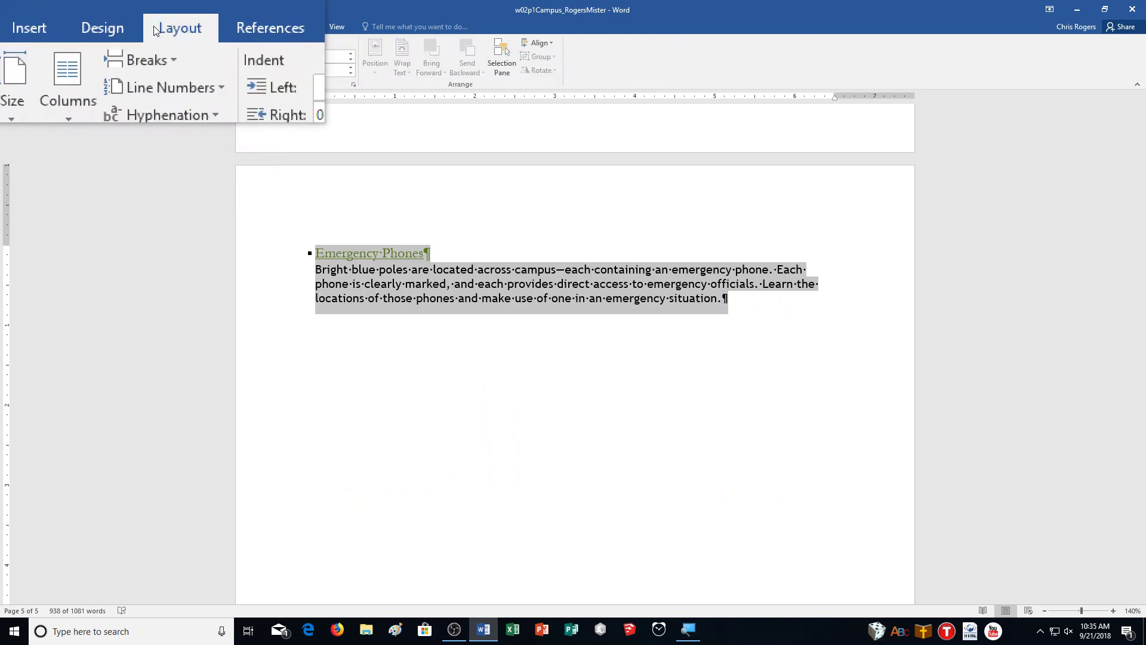
{"action": "left_click", "coordinate": [108, 64]}
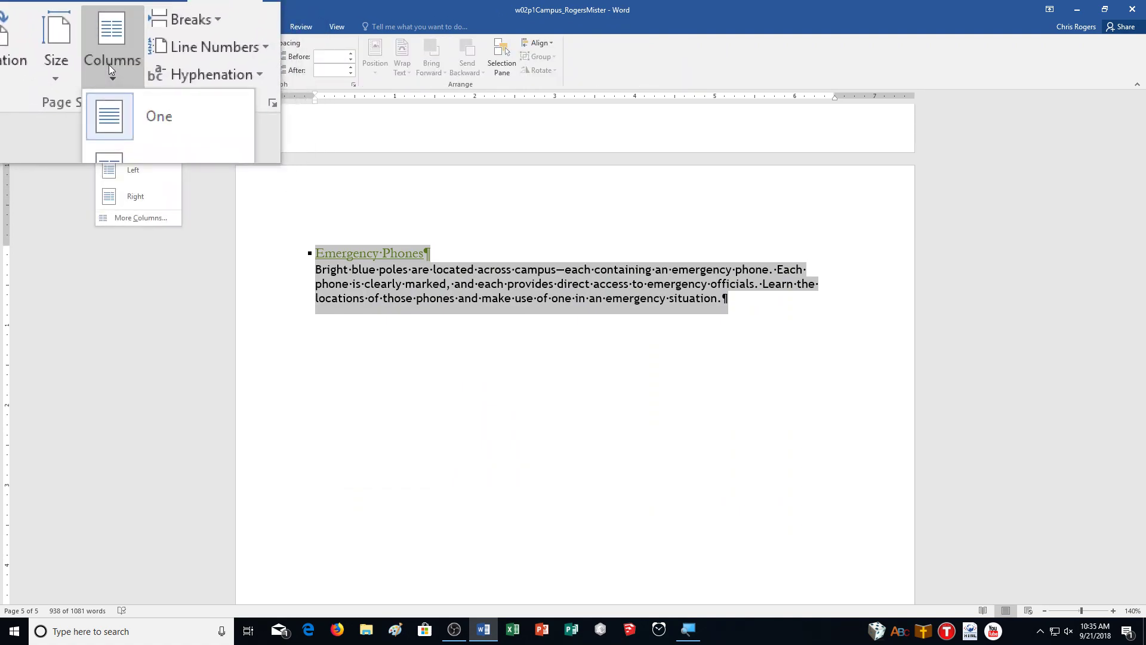
{"action": "left_click", "coordinate": [120, 114]}
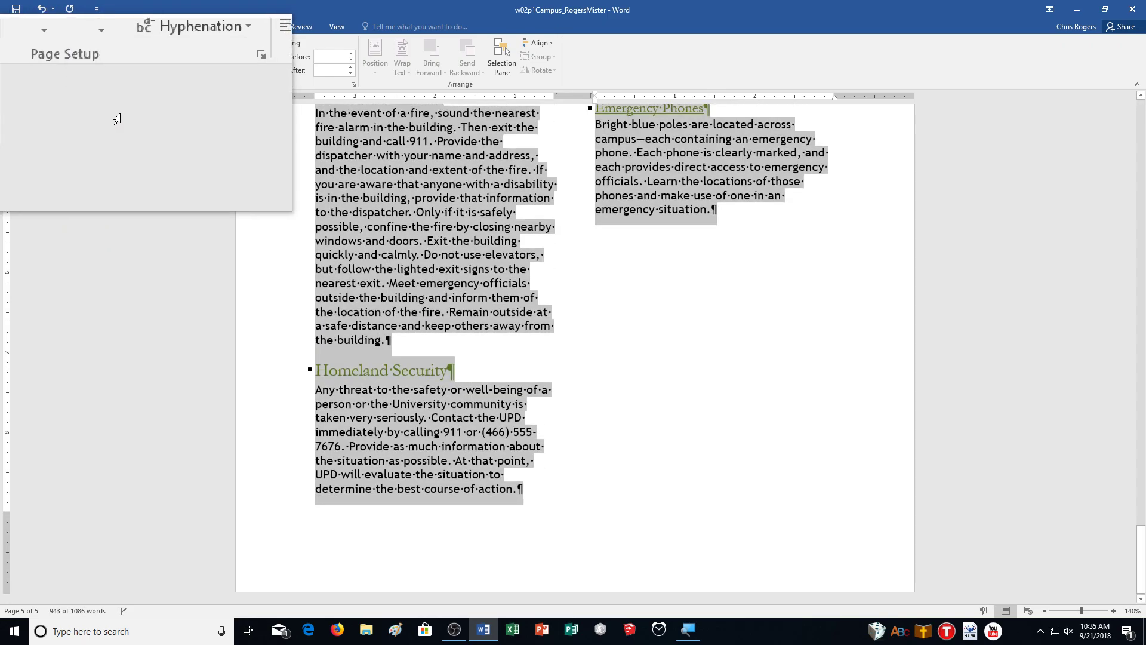
Step: Display multiple pages side by side and examine the two-column layout and page flow across the document
{"action": "scroll", "coordinate": [887, 514], "scroll_direction": "up", "scroll_amount": 10}
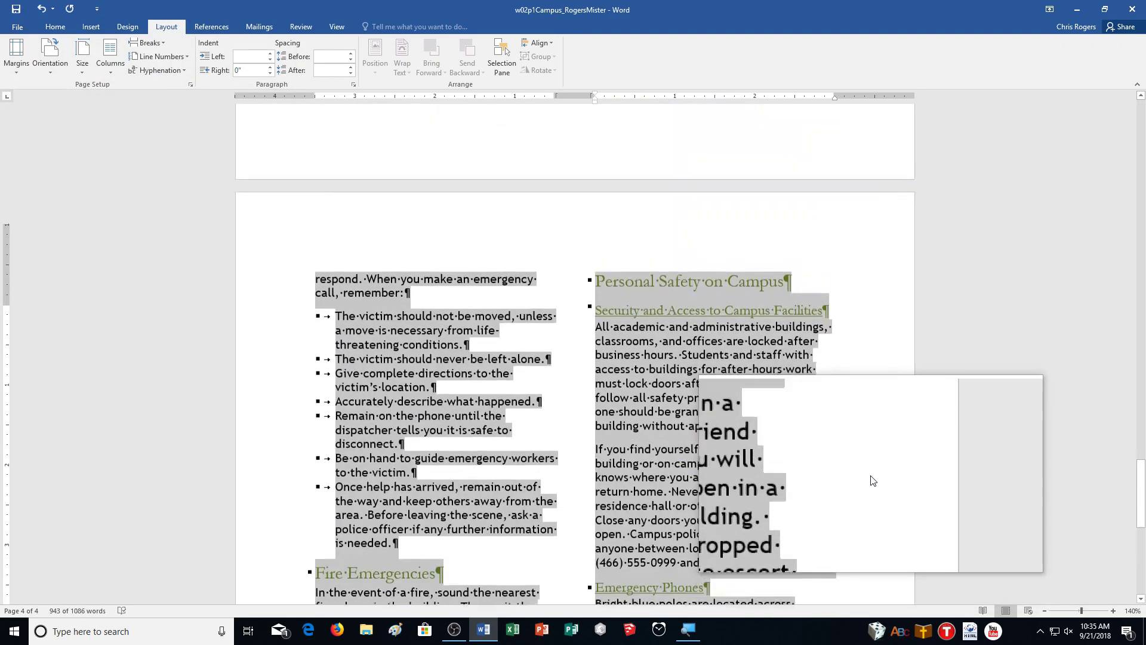
{"action": "scroll", "coordinate": [873, 481], "scroll_direction": "down", "scroll_amount": 5}
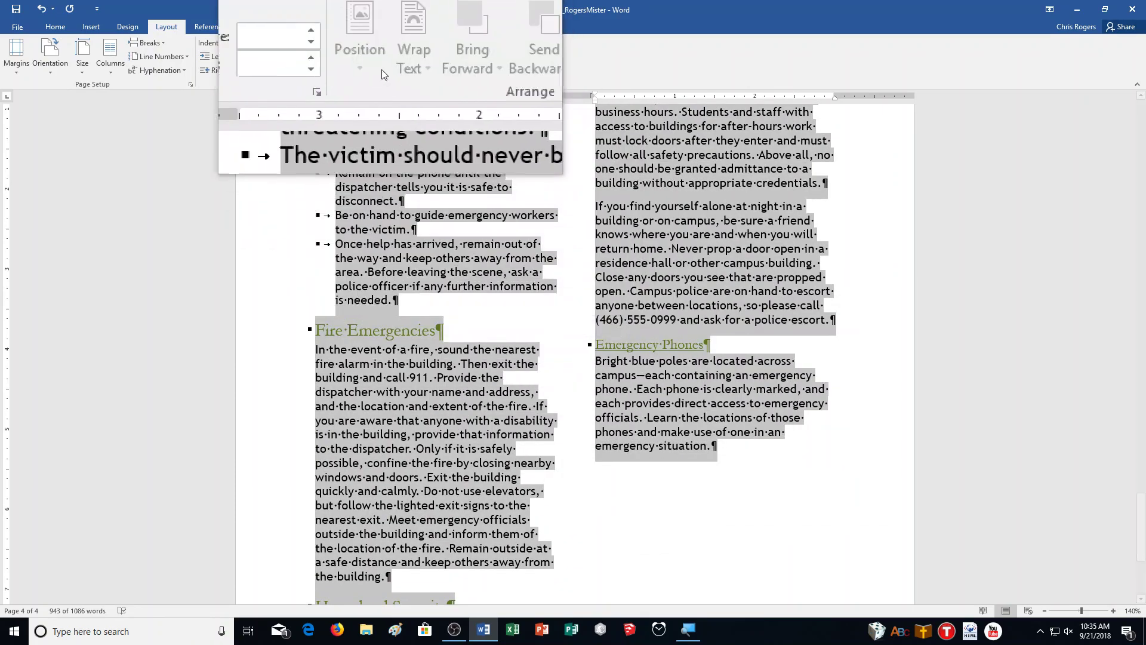
{"action": "left_click", "coordinate": [344, 30]}
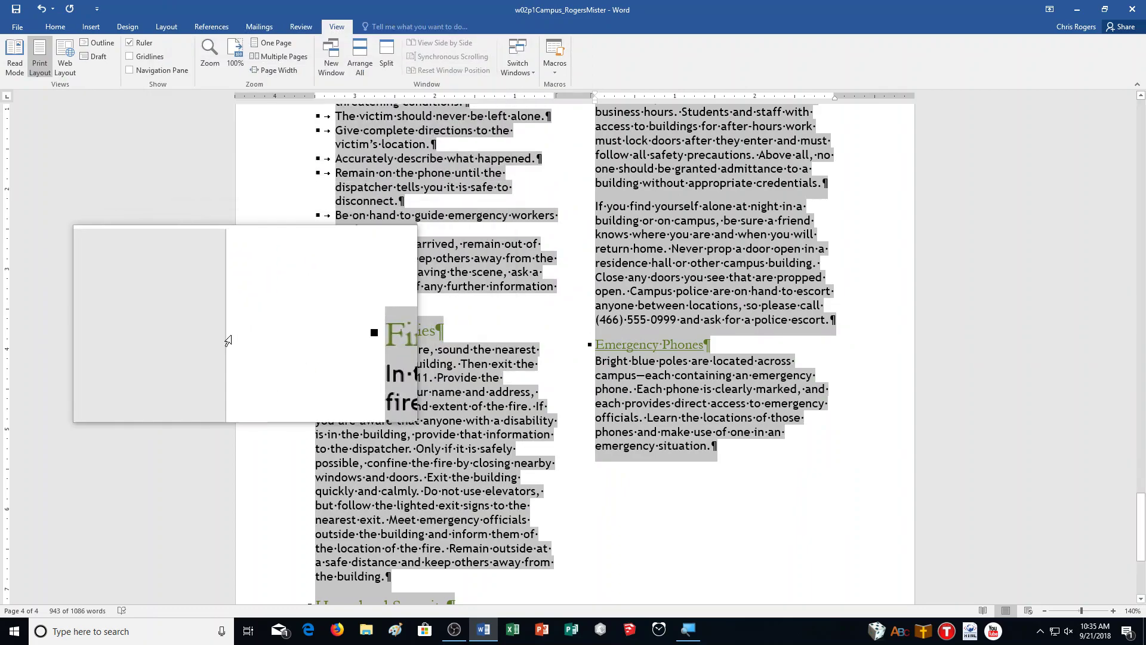
{"action": "left_click", "coordinate": [276, 56]}
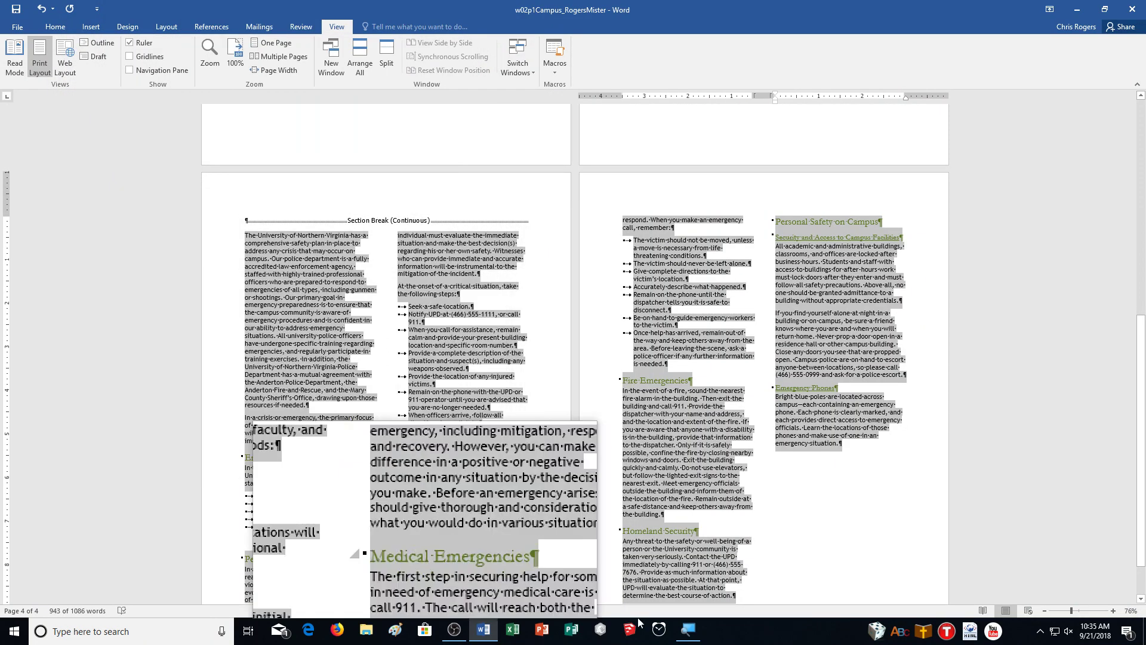
{"action": "scroll", "coordinate": [961, 531], "scroll_direction": "down", "scroll_amount": 2}
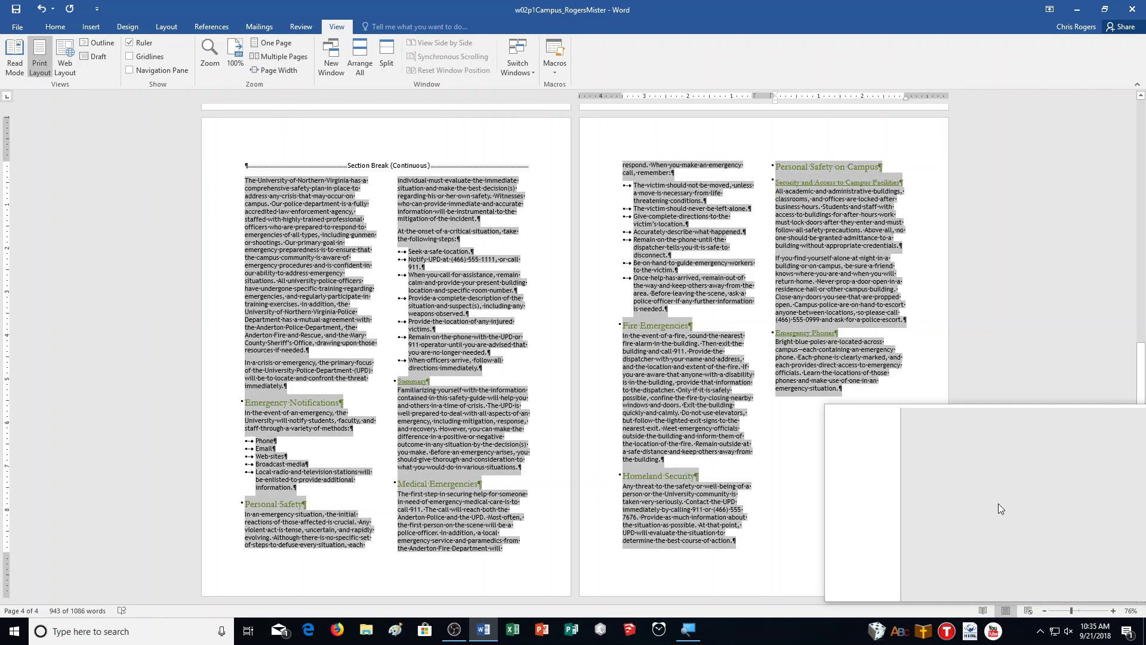
{"action": "scroll", "coordinate": [998, 504], "scroll_direction": "up", "scroll_amount": 10}
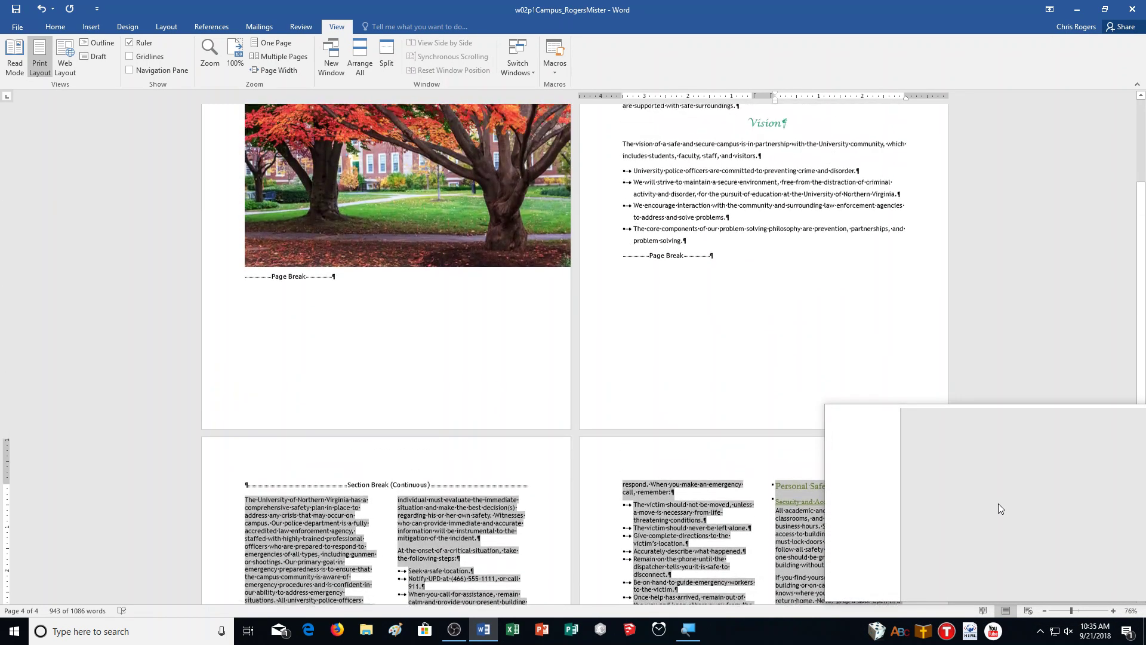
{"action": "scroll", "coordinate": [1000, 507], "scroll_direction": "up", "scroll_amount": 7}
{"action": "scroll", "coordinate": [1001, 507], "scroll_direction": "down", "scroll_amount": 8}
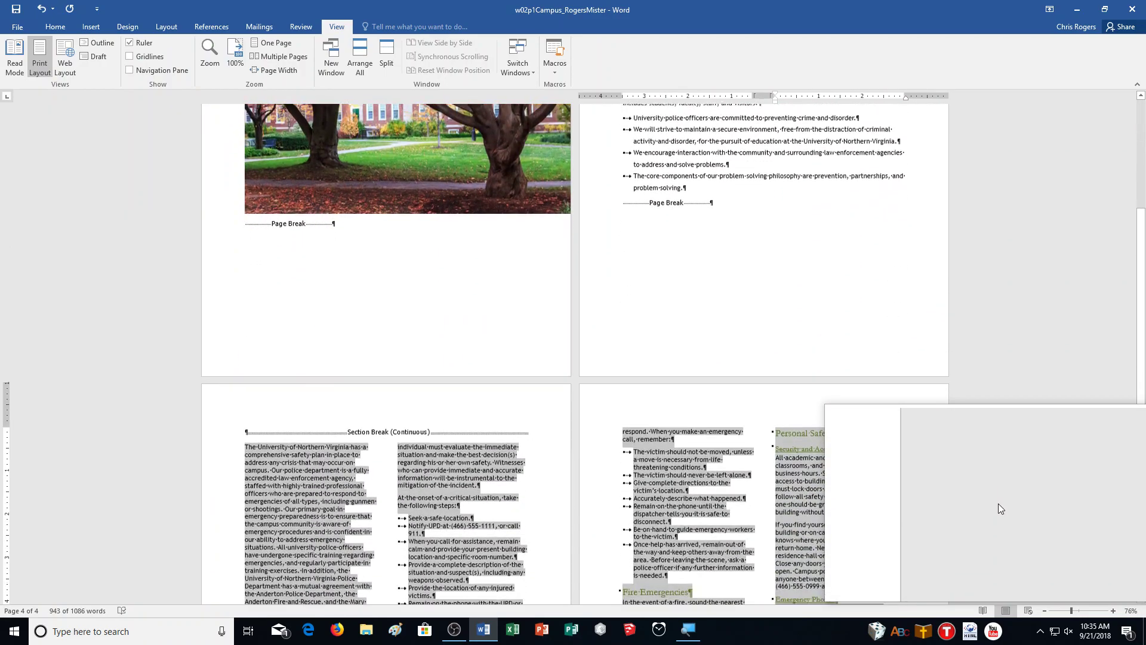
{"action": "scroll", "coordinate": [1001, 508], "scroll_direction": "down", "scroll_amount": 4}
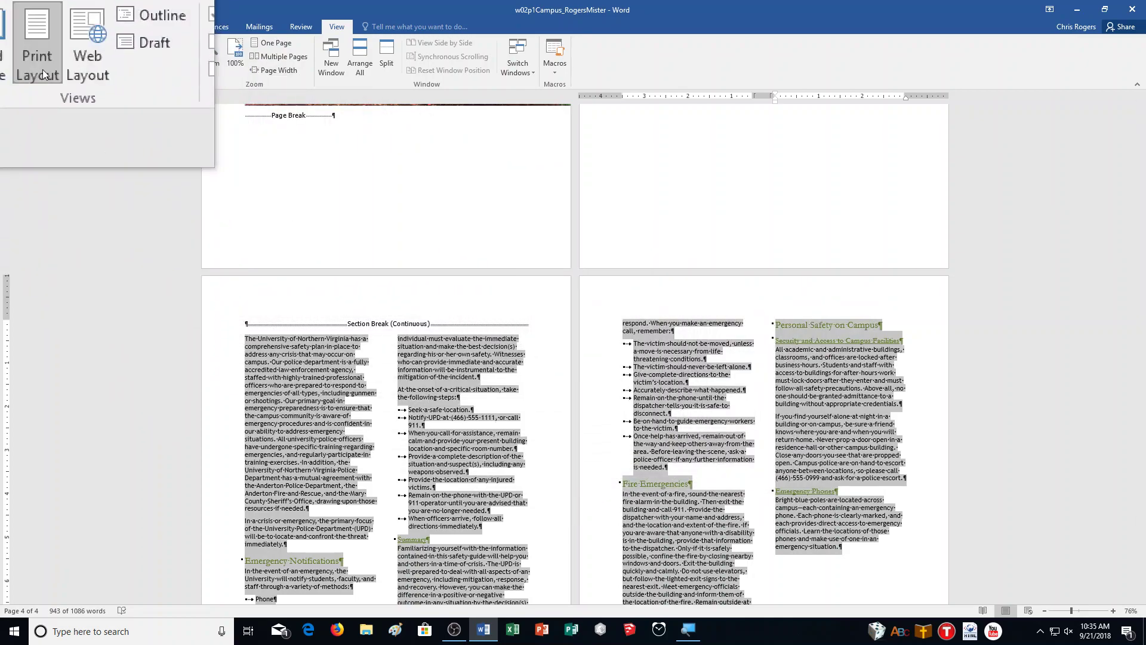
Step: Switch the document to Outline view and show only Level 1 headings
{"action": "left_click", "coordinate": [89, 43]}
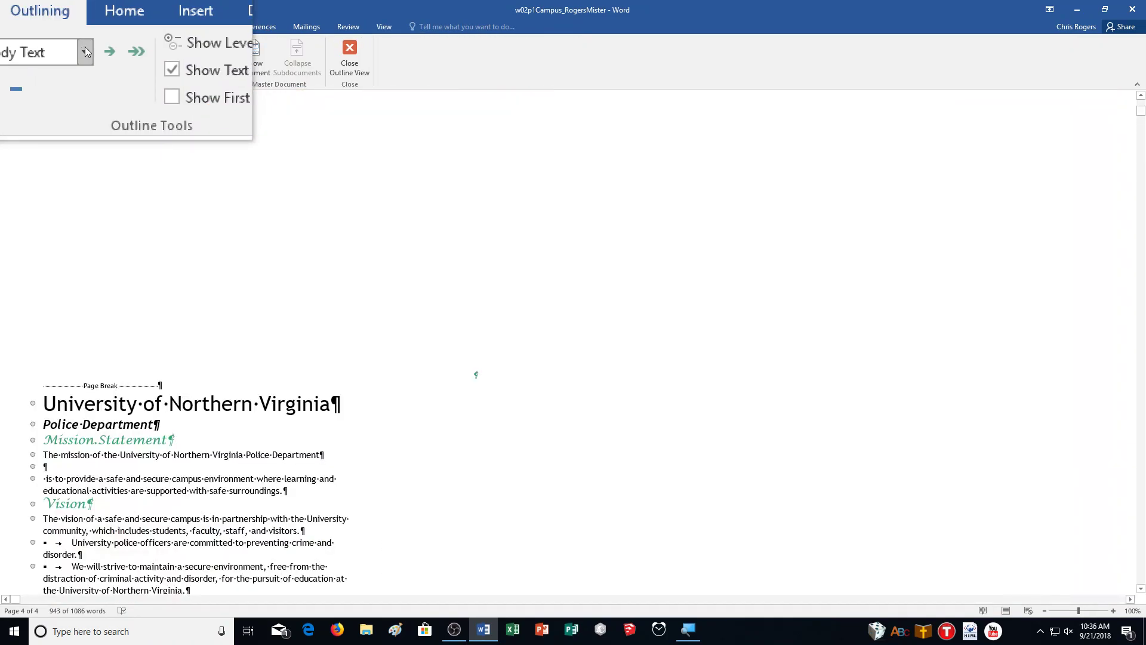
{"action": "scroll", "coordinate": [555, 347], "scroll_direction": "down", "scroll_amount": 3}
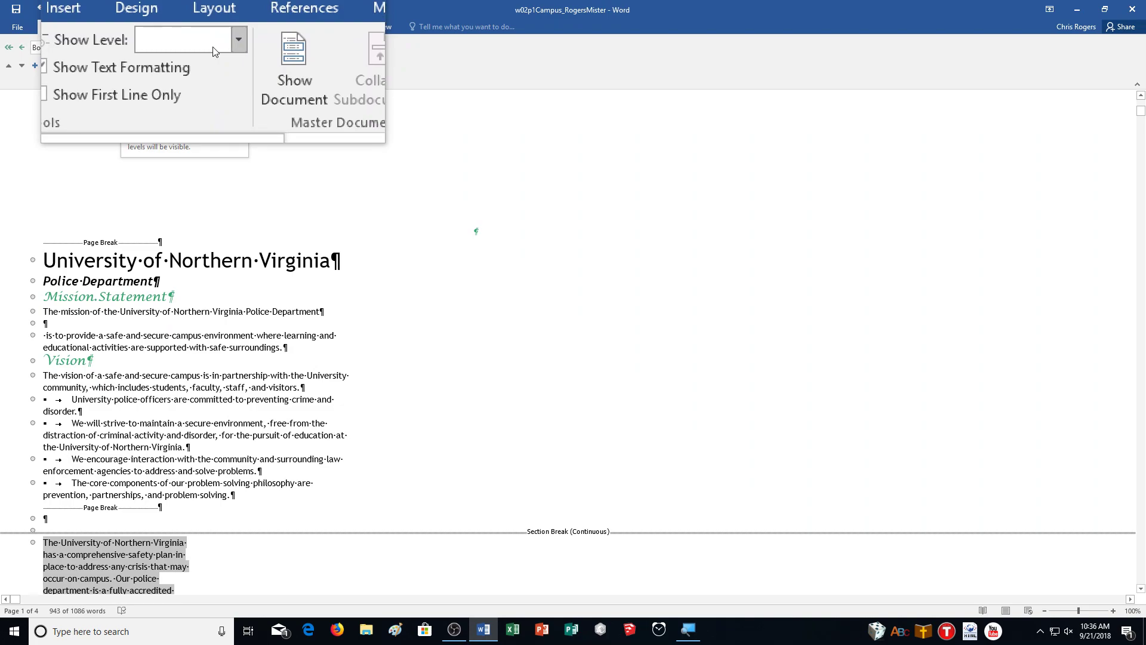
{"action": "left_click", "coordinate": [213, 46]}
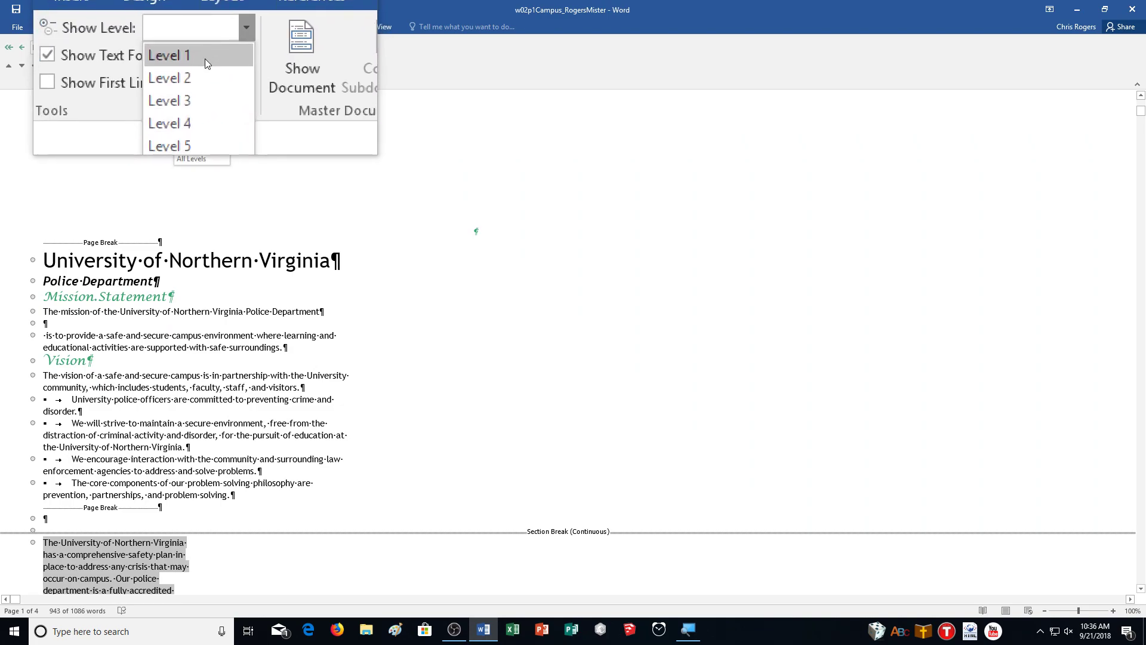
{"action": "left_click", "coordinate": [205, 58]}
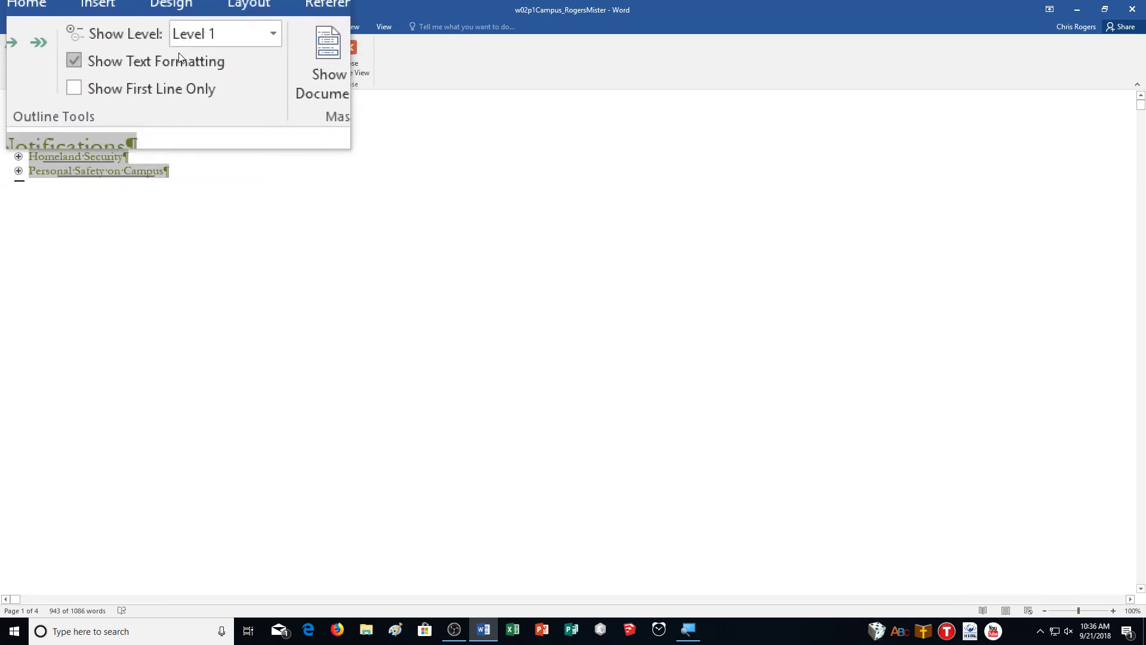
Step: Expand the Personal Safety on Campus heading and move the Emergency Phones section above Security and Access to Campus Facilities
{"action": "left_click", "coordinate": [15, 171]}
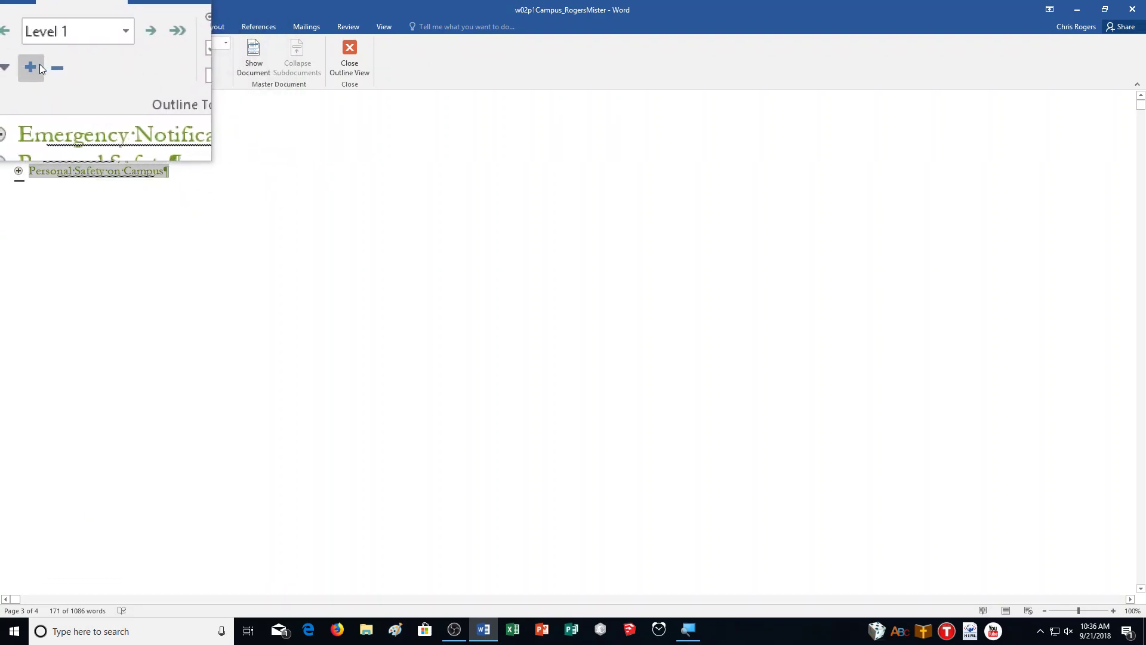
{"action": "left_click", "coordinate": [35, 65]}
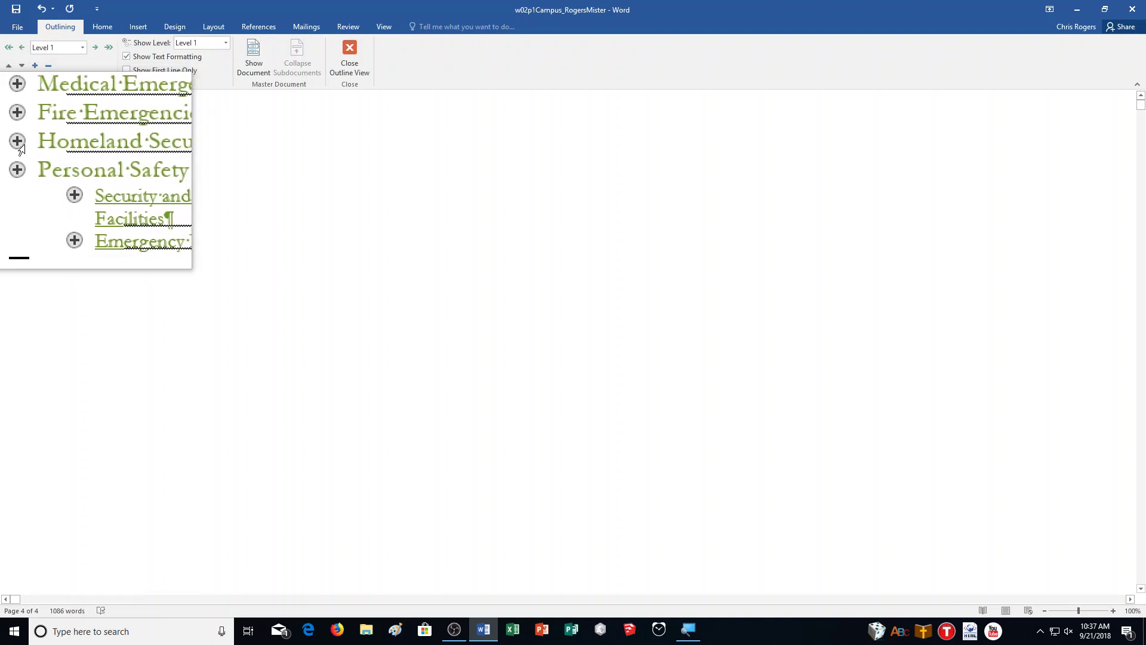
{"action": "left_click", "coordinate": [40, 65]}
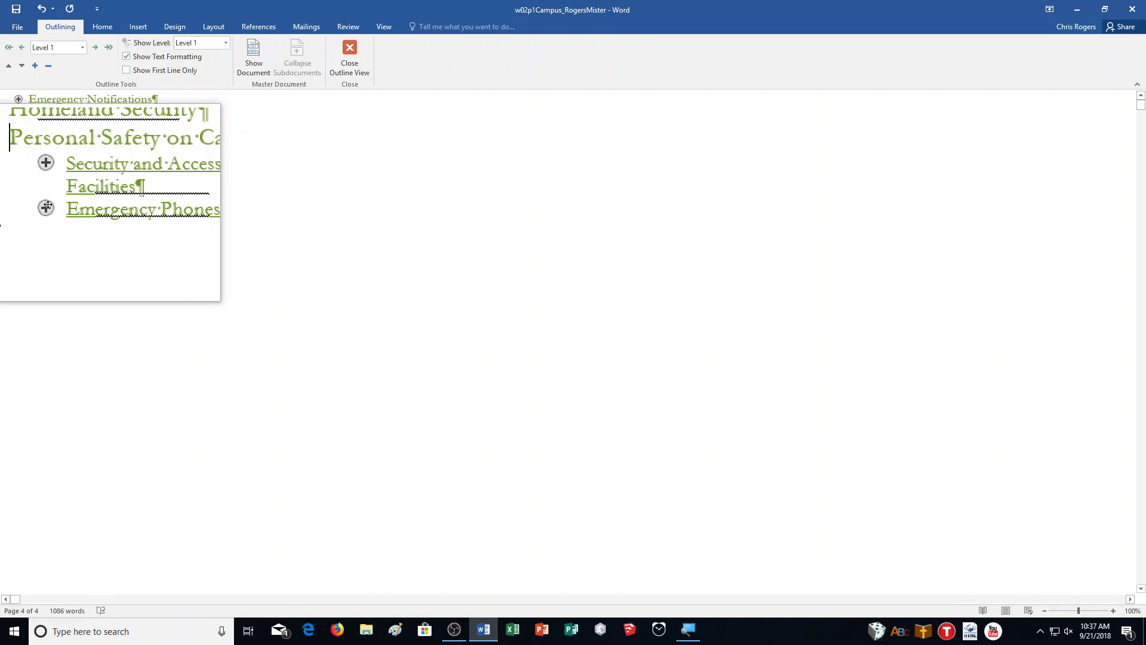
{"action": "left_click_drag", "start_coordinate": [47, 206], "coordinate": [46, 181]}
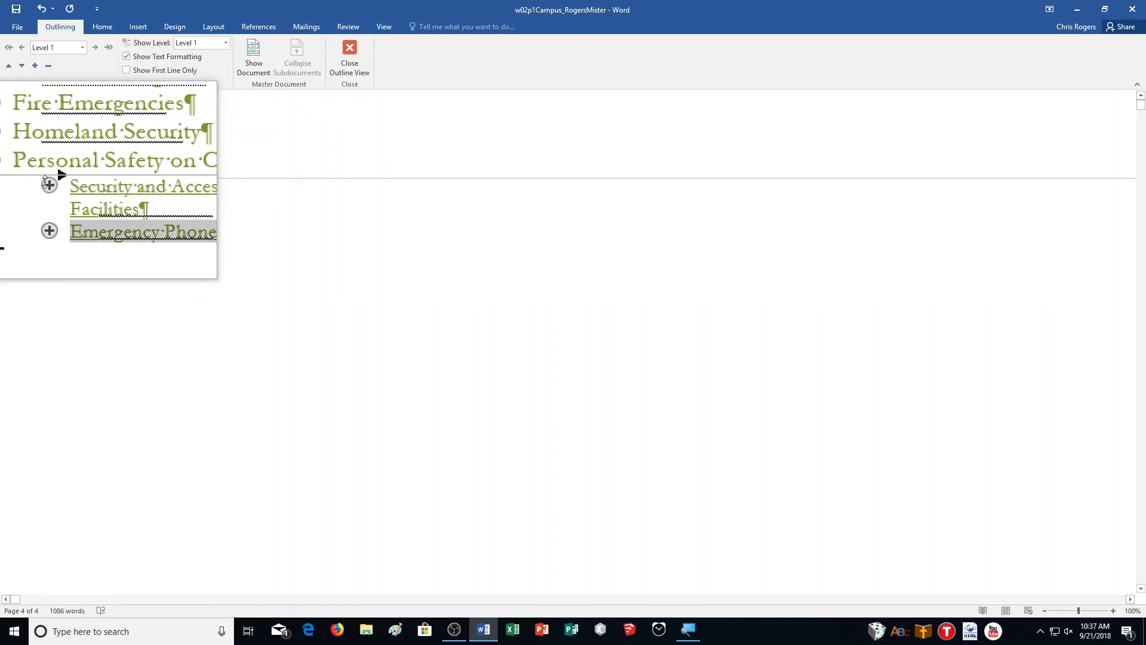
{"action": "left_click_drag", "start_coordinate": [47, 181], "coordinate": [56, 173]}
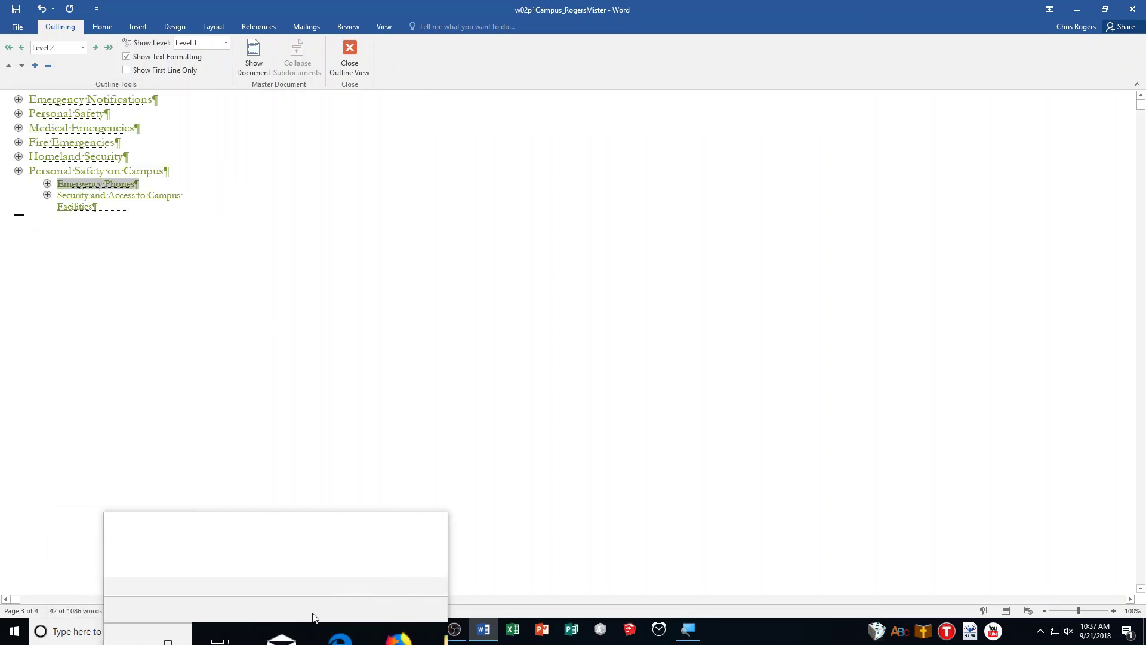
Step: Return the document to Print Layout view, go to its beginning, and hide the nonprinting formatting marks
{"action": "left_click", "coordinate": [1008, 609]}
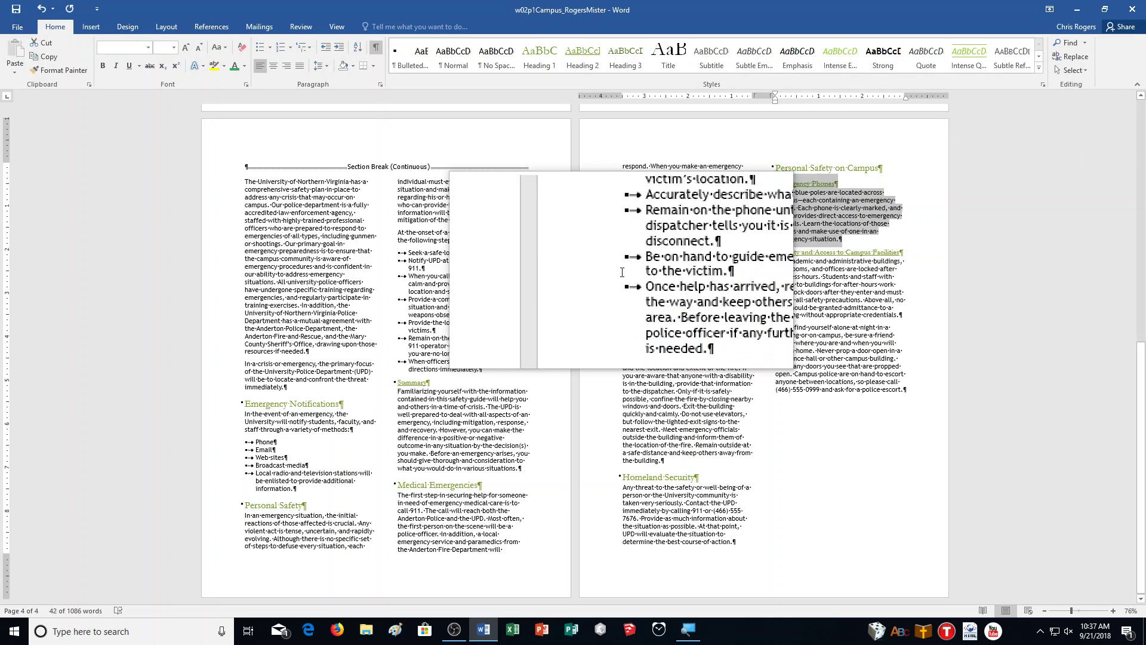
{"action": "key", "text": "ctrl+Home"}
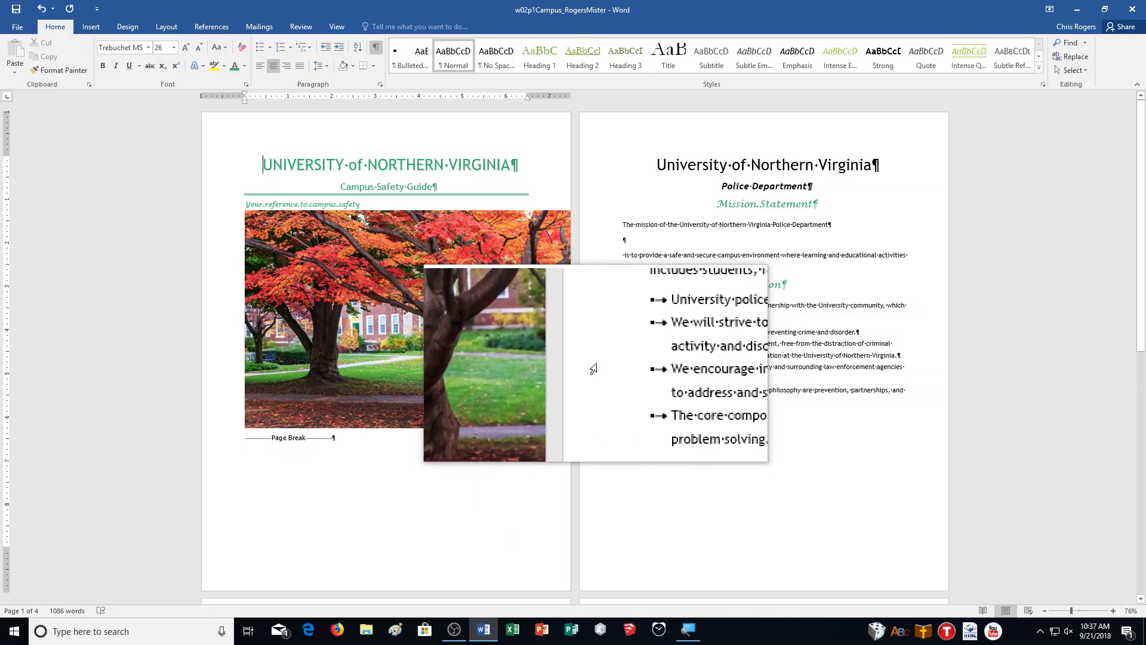
{"action": "left_click", "coordinate": [377, 50]}
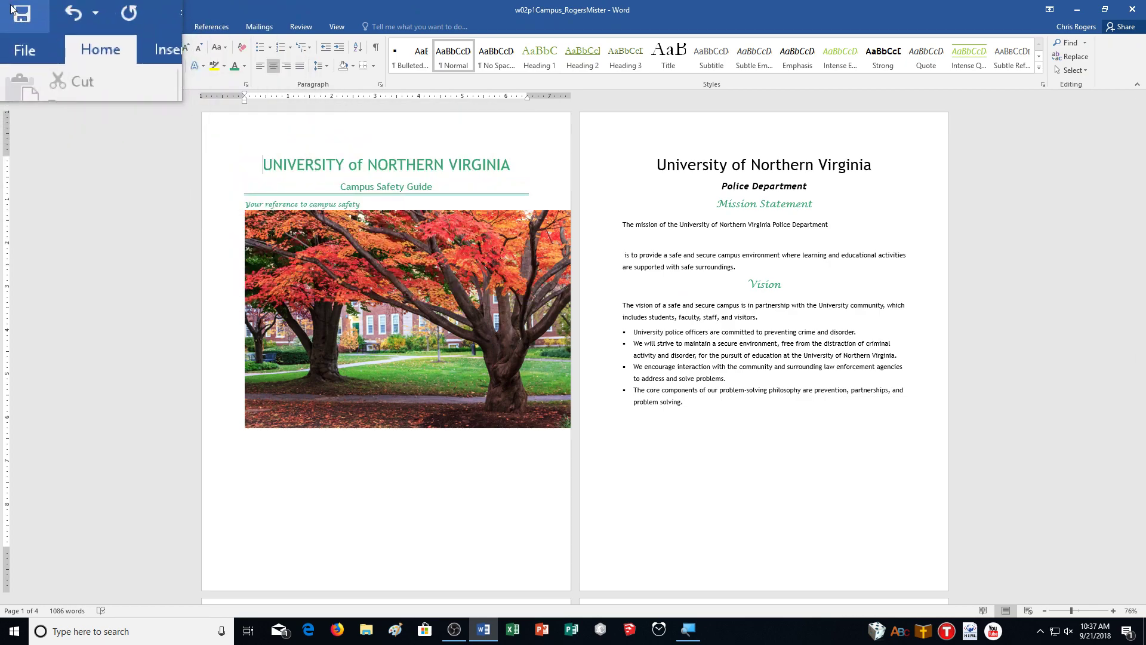
Step: Preview the document as it will print, examine the pages through page 4, and return to editing
{"action": "left_click", "coordinate": [24, 28]}
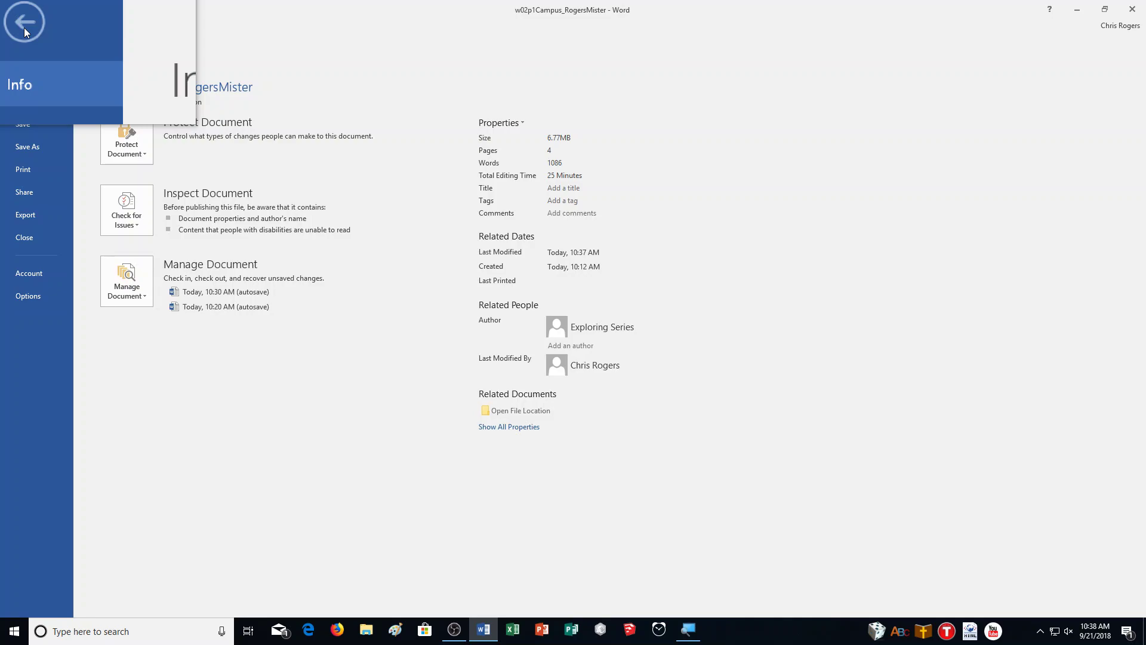
{"action": "left_click", "coordinate": [28, 166]}
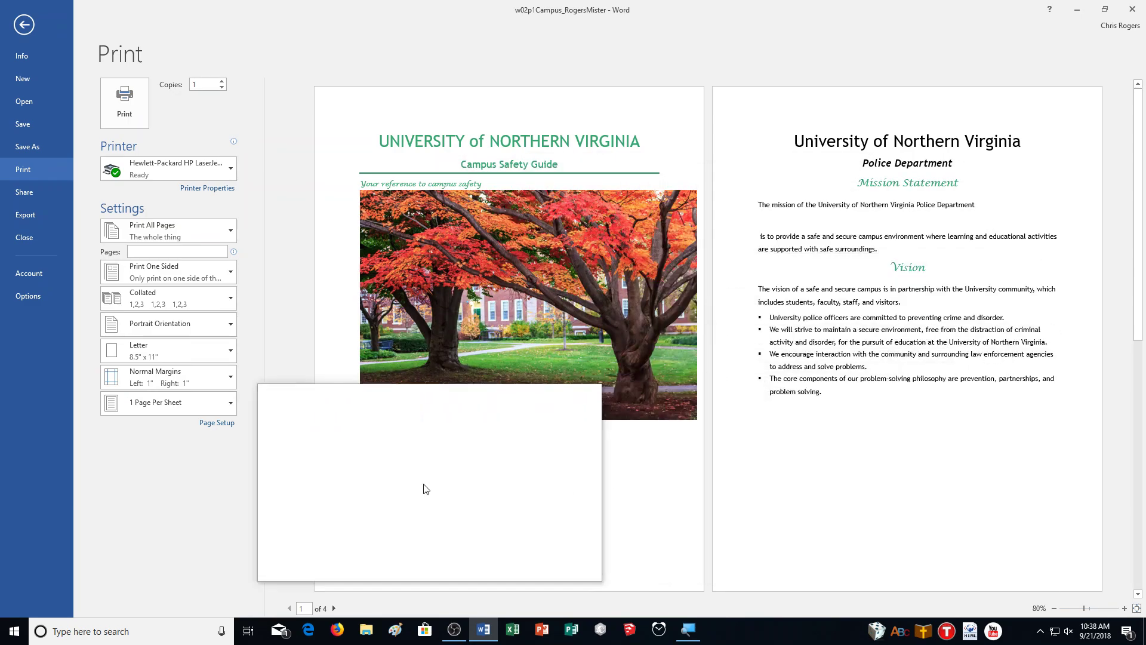
{"action": "left_click", "coordinate": [334, 608]}
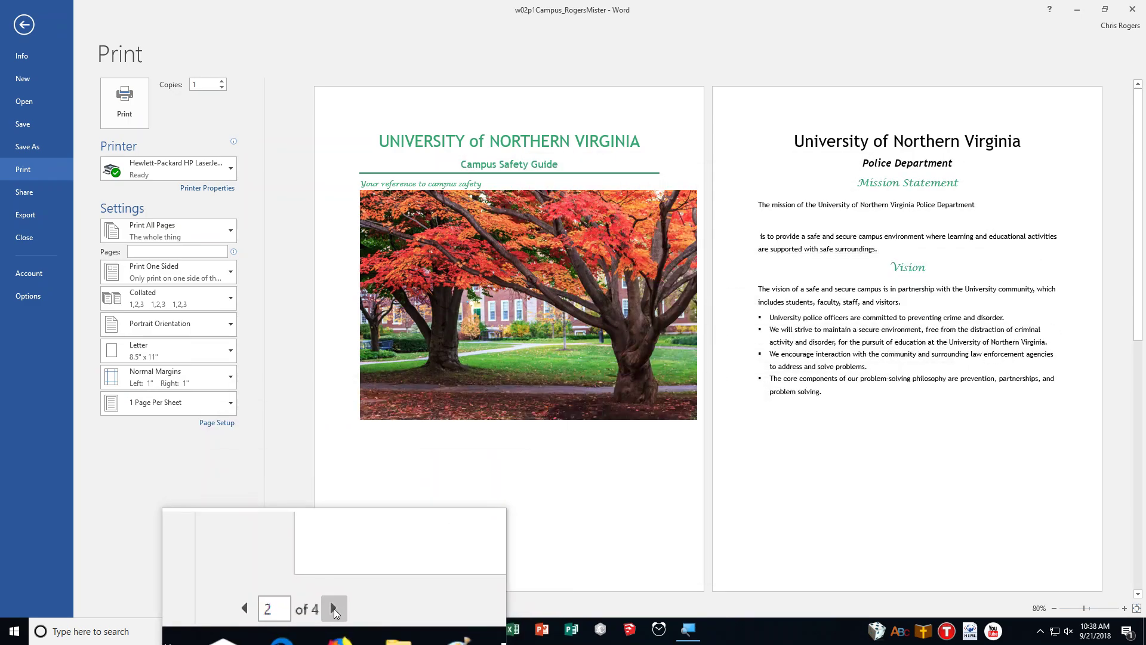
{"action": "left_click", "coordinate": [335, 608]}
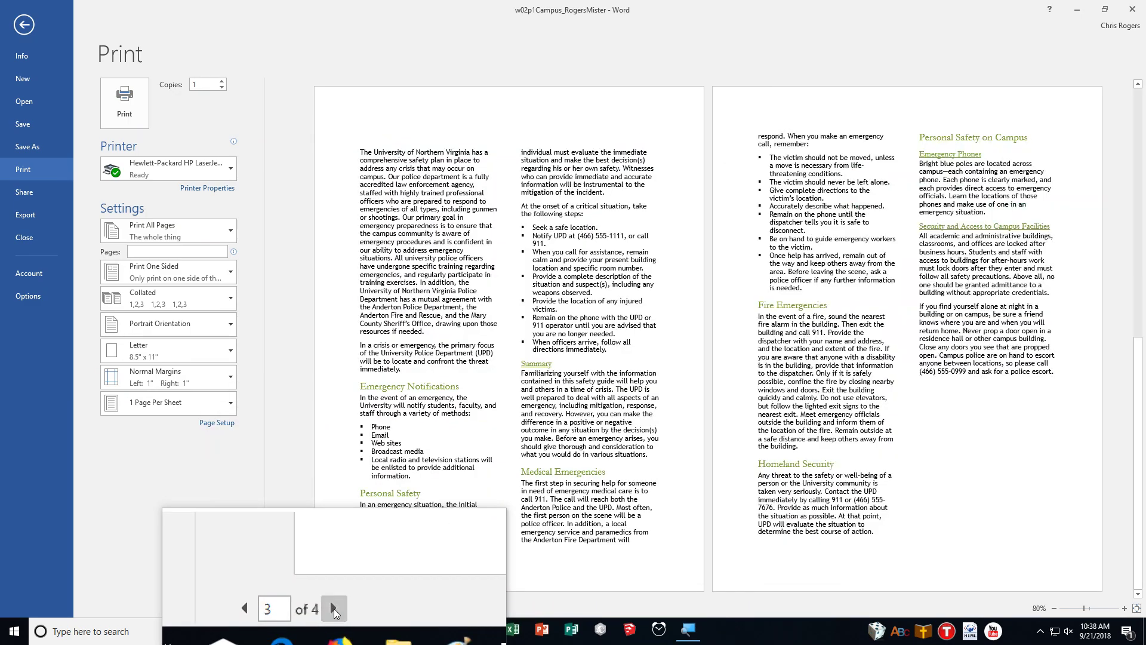
{"action": "left_click", "coordinate": [334, 607]}
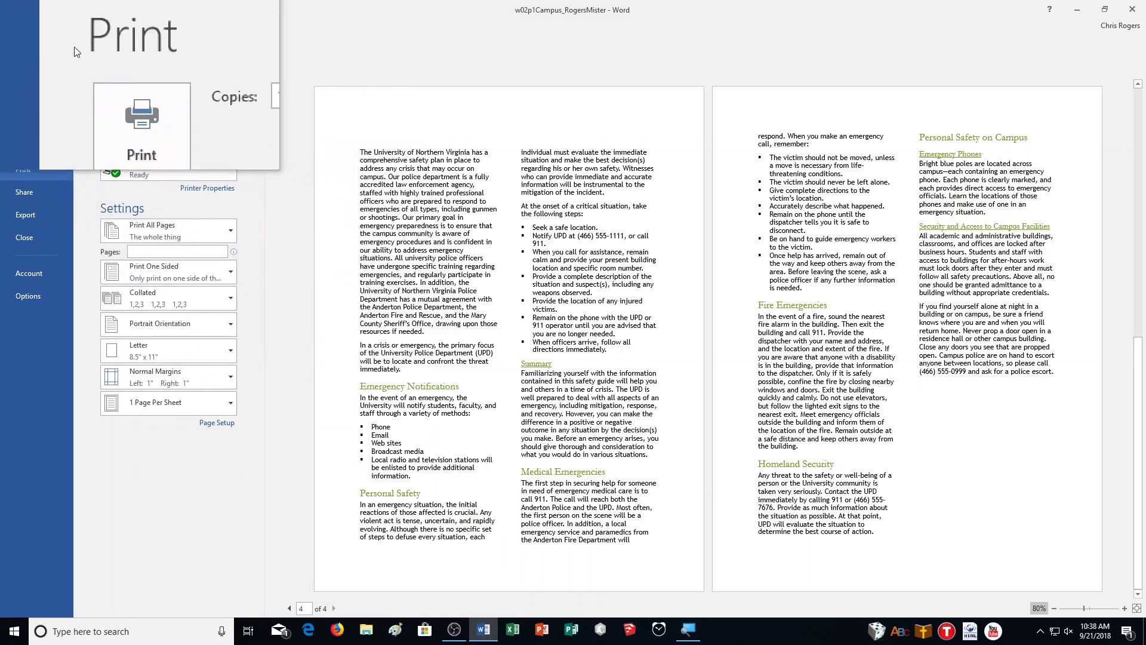
{"action": "left_click", "coordinate": [18, 22]}
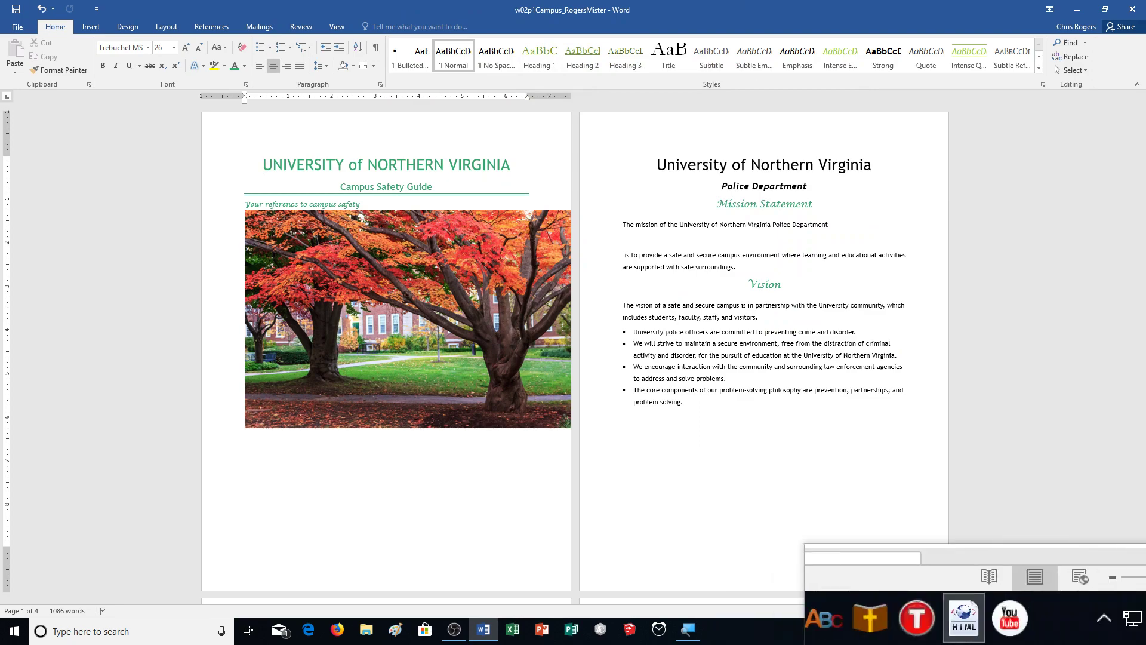
{"action": "left_click", "coordinate": [1041, 637]}
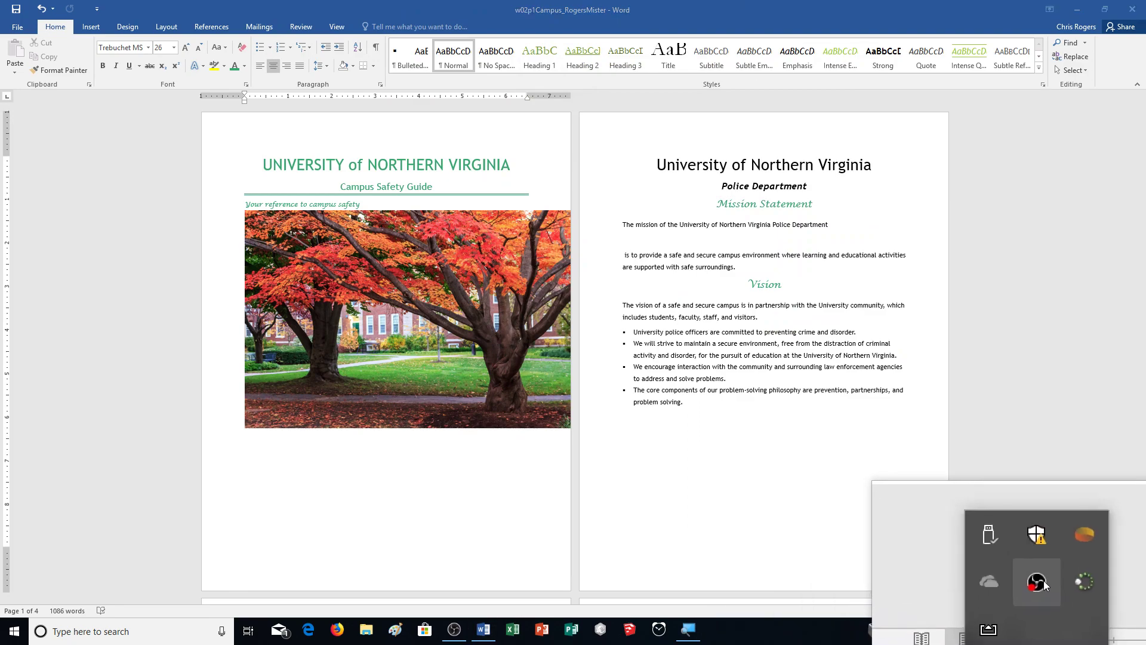